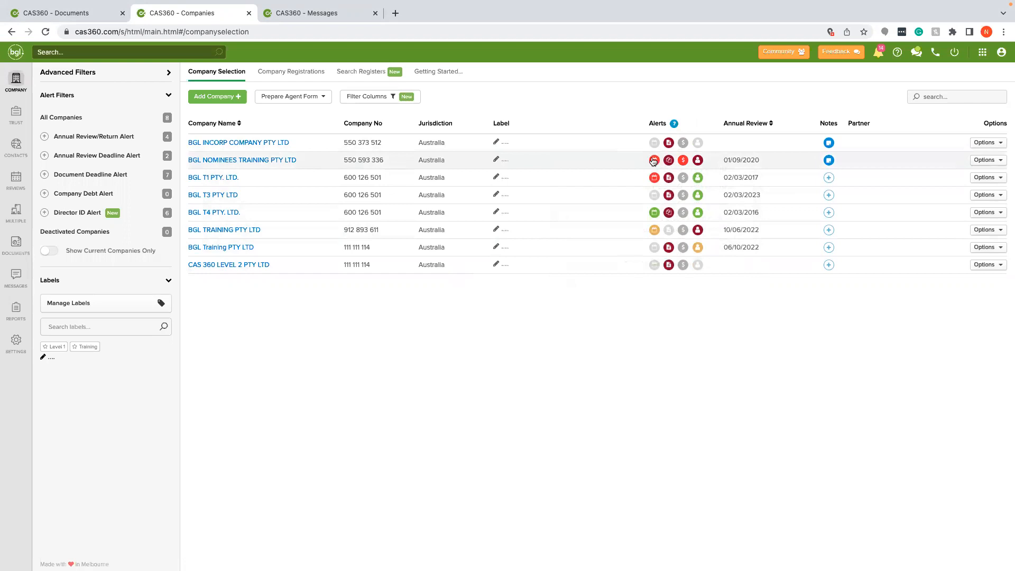
Filter the company list by Annual Review/Return Alert and look over its alert statuses
mouse_move(653, 162)
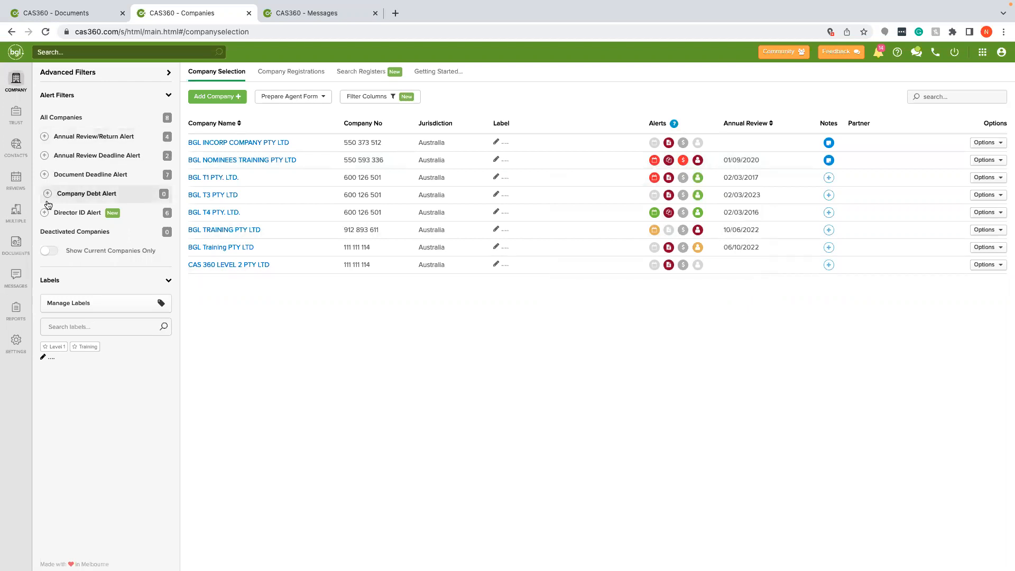
click(47, 137)
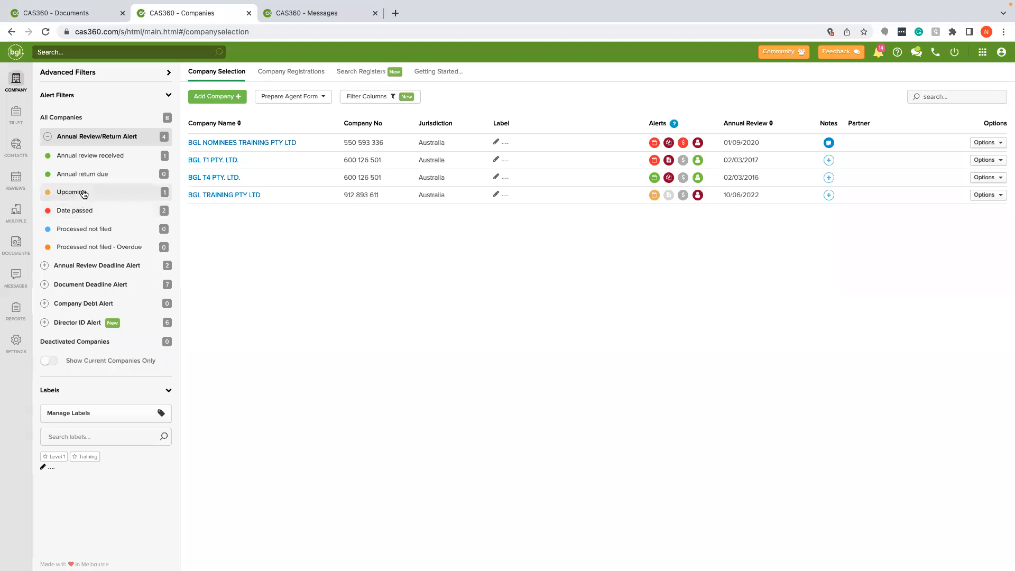
click(47, 138)
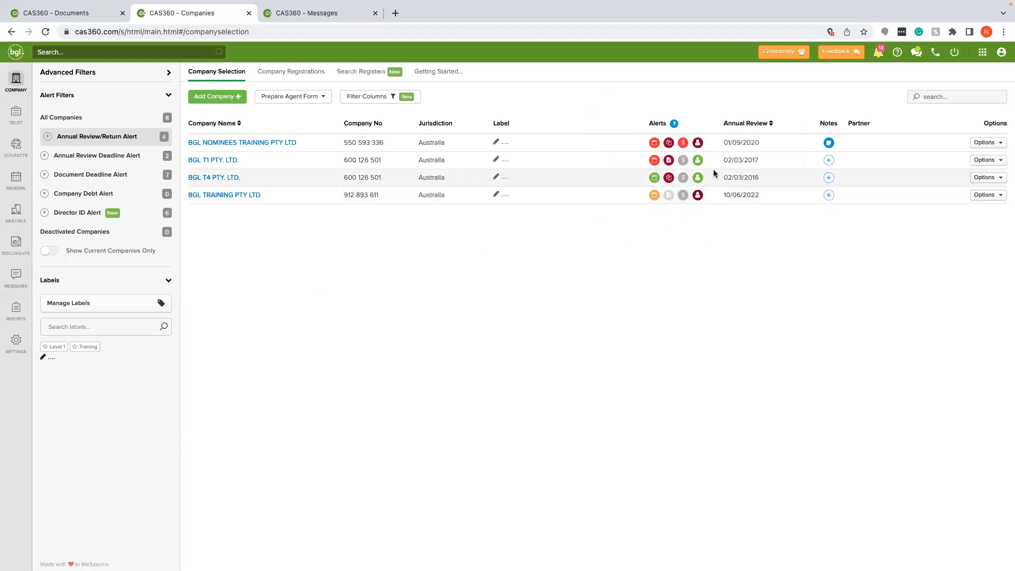
View the Director ID status of the directors of BGL NOMINEES TRAINING PTY LTD, then return to the company list
mouse_move(698, 144)
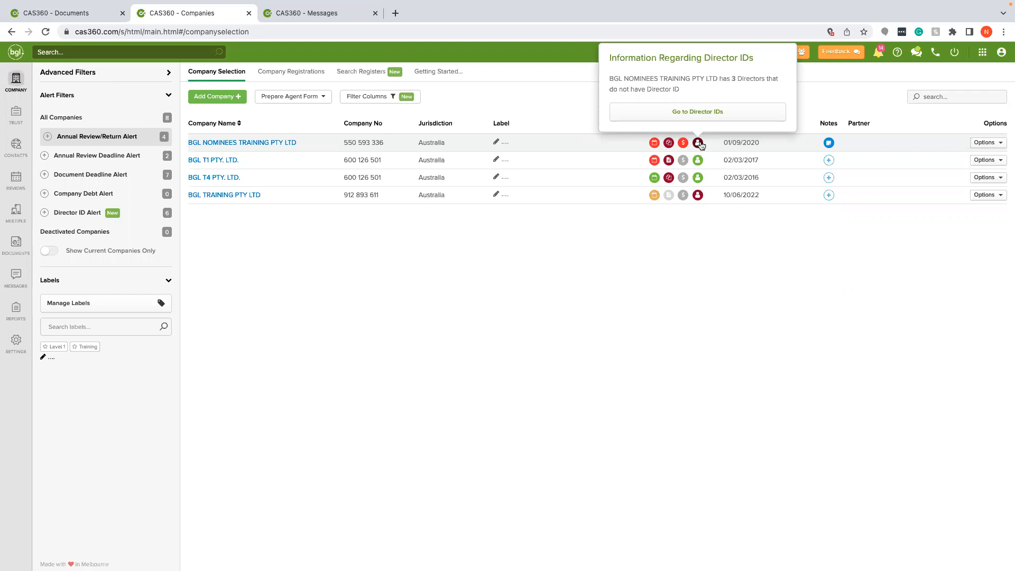
click(699, 113)
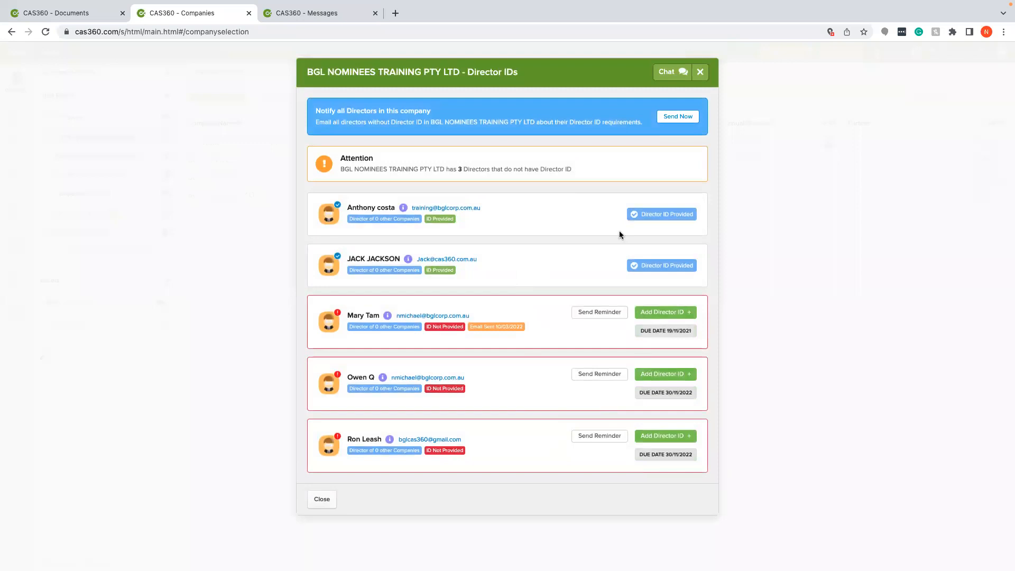
click(700, 72)
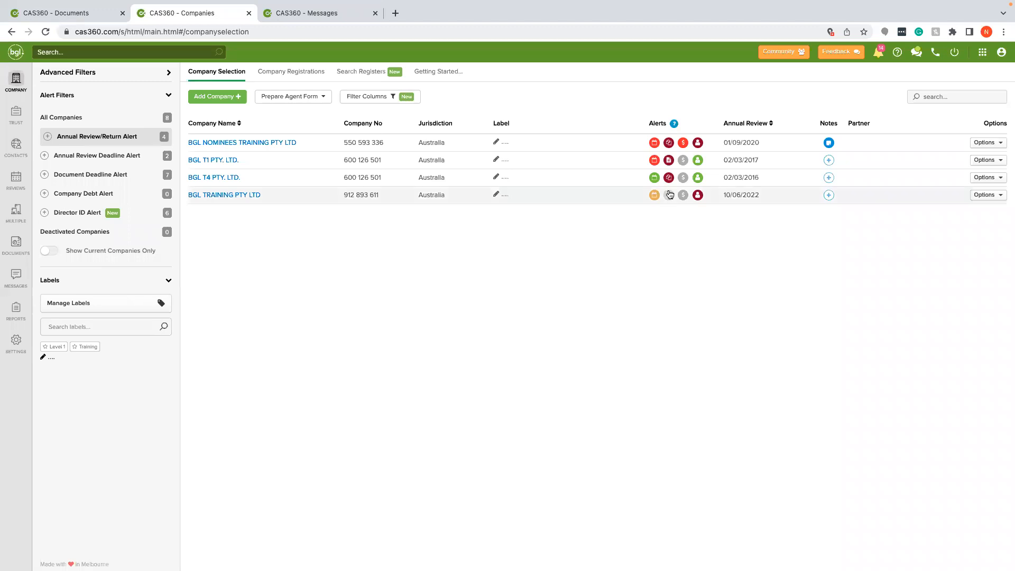
Filter the companies by Document Deadline Alert and start a reminder for the late Form 484 of BGL T3 PTY LTD
mouse_move(669, 179)
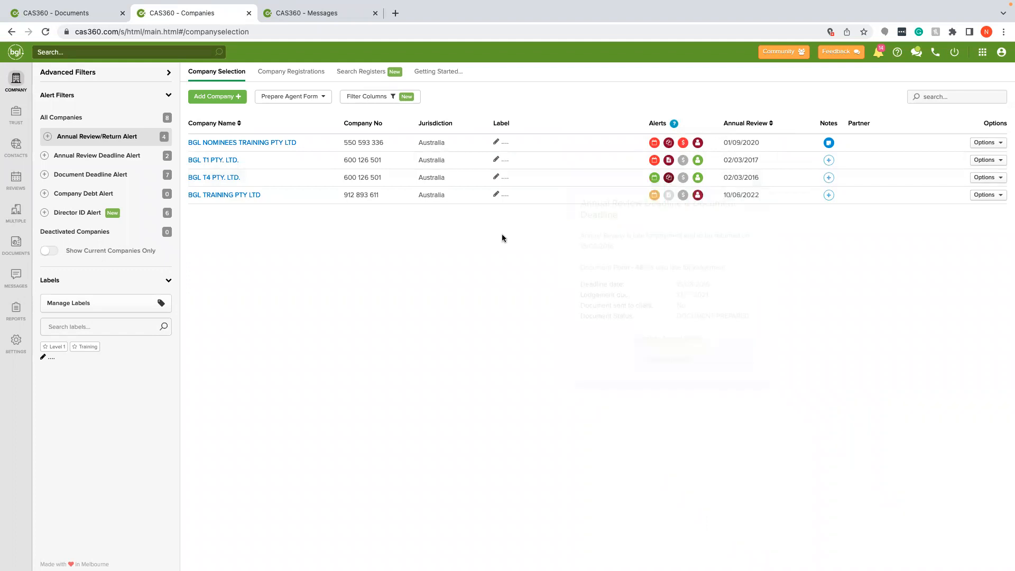
click(108, 176)
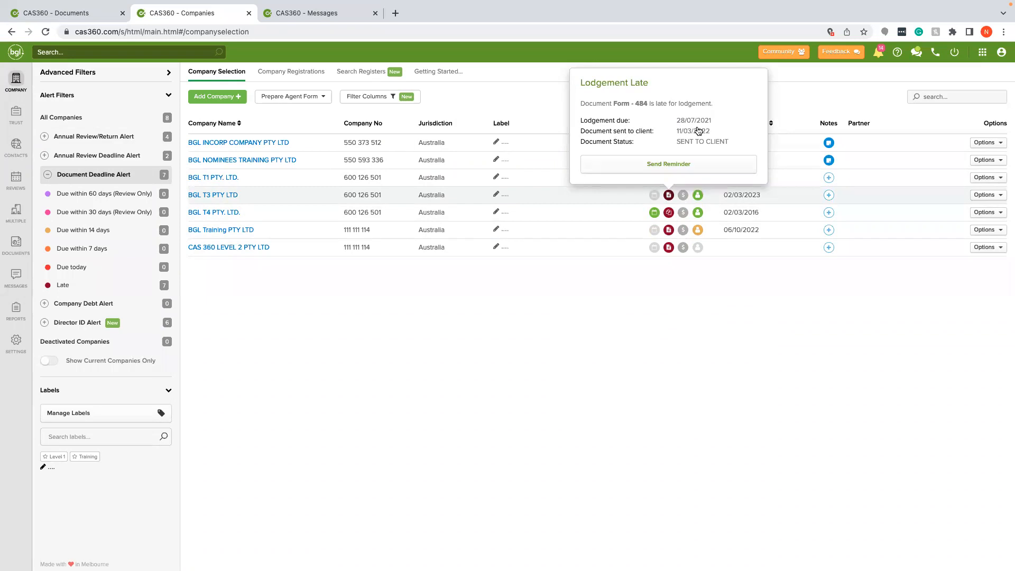
click(685, 166)
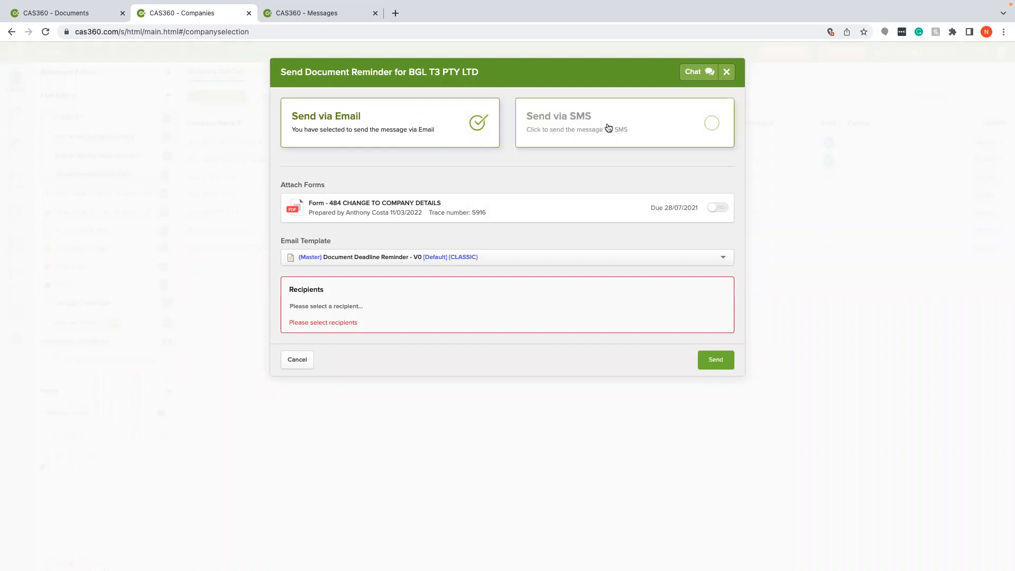
Attach Form 484 to the email reminder, use the default Classic Document Deadline Reminder template, add the company contact as recipient and proceed to the preview
click(713, 209)
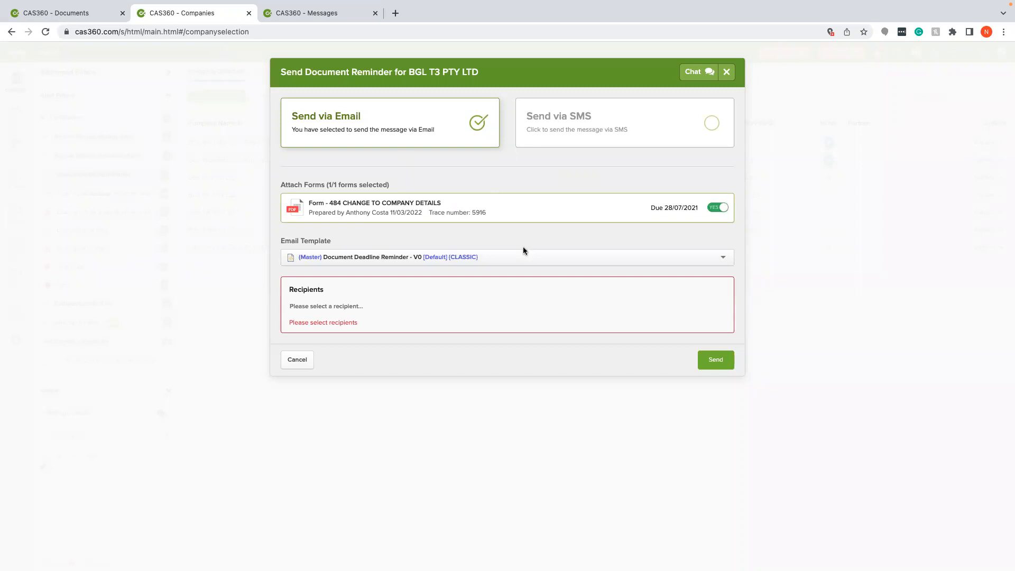
click(492, 257)
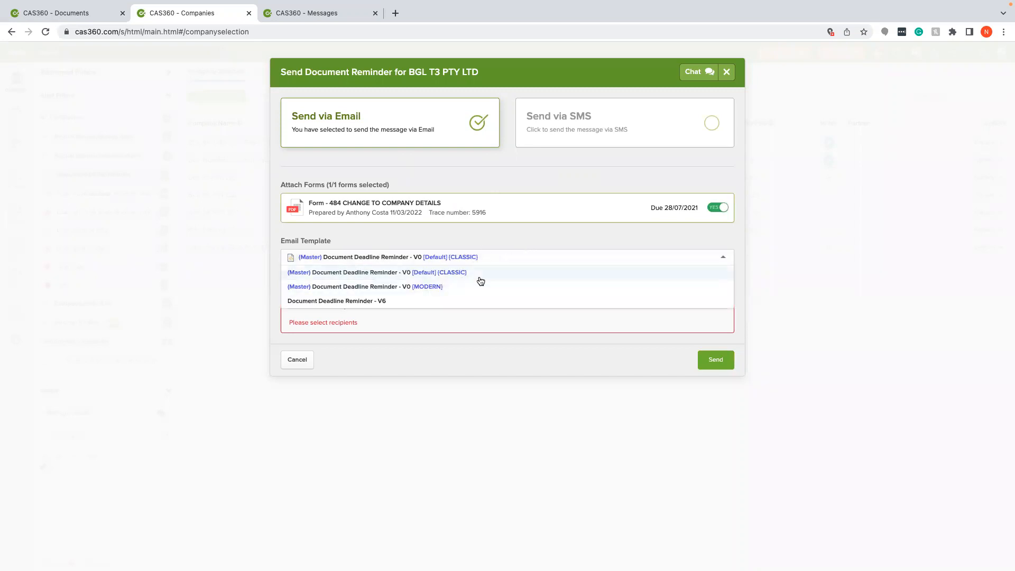
click(481, 280)
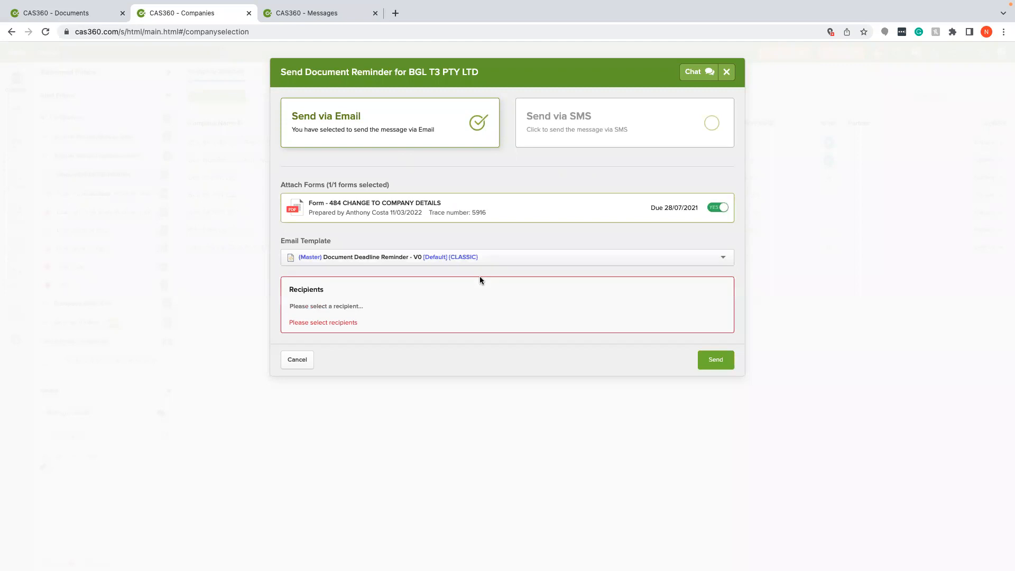
click(458, 300)
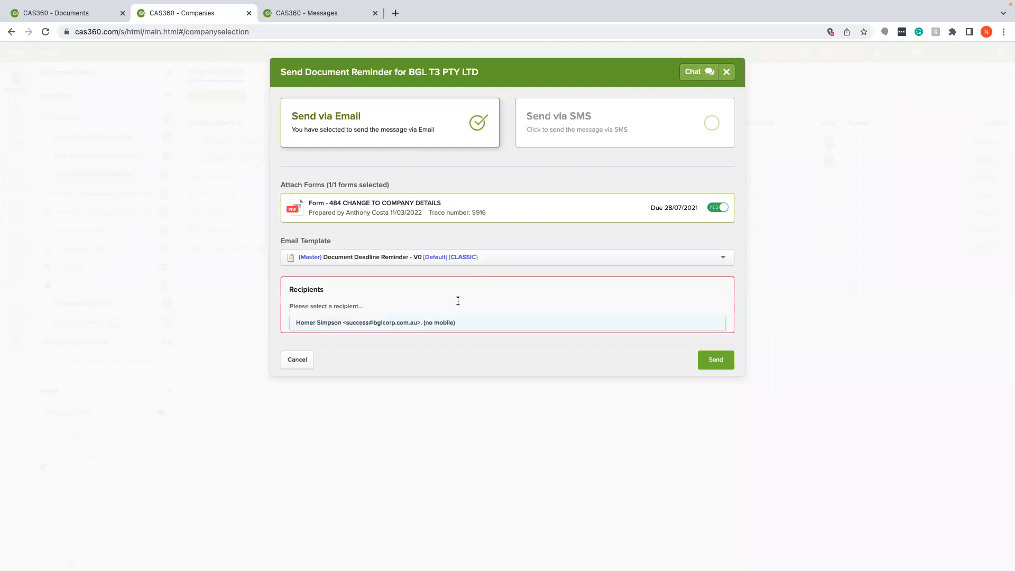
click(442, 324)
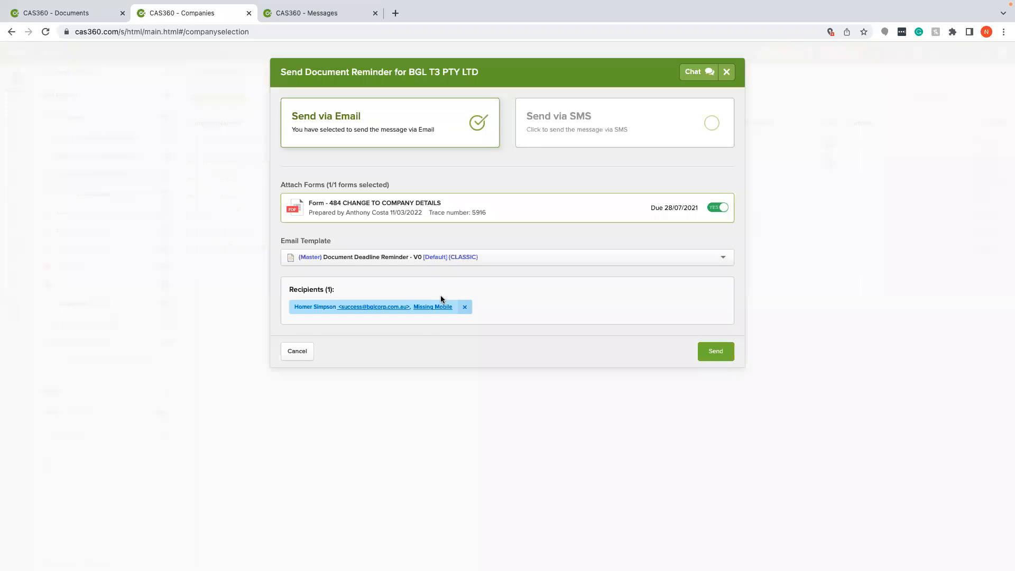
click(717, 353)
Review the Document Deadline Reminder email, send it and decline saving the recipient as a default company contact
scroll(509, 318, down, 1)
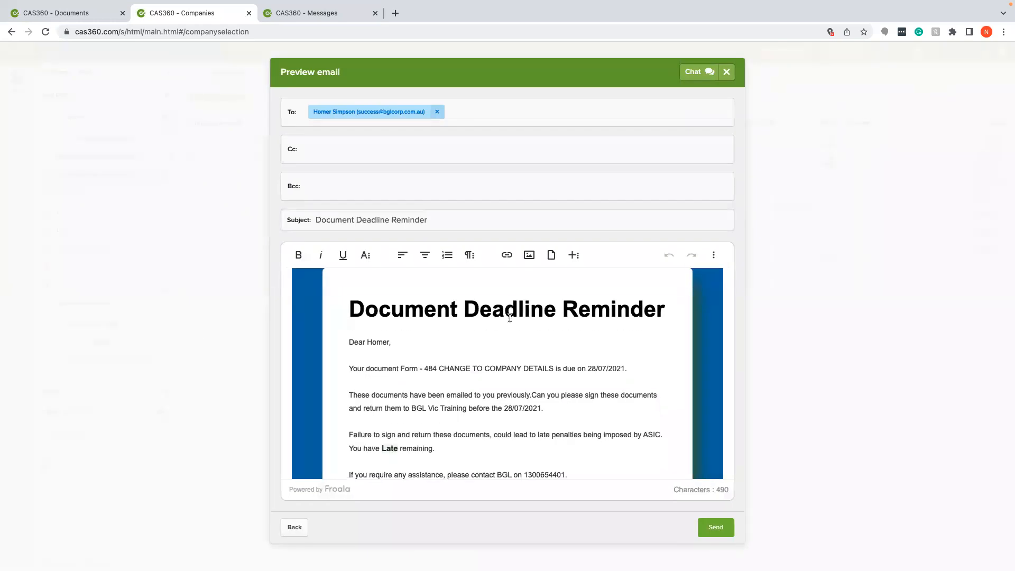
scroll(510, 318, down, 10)
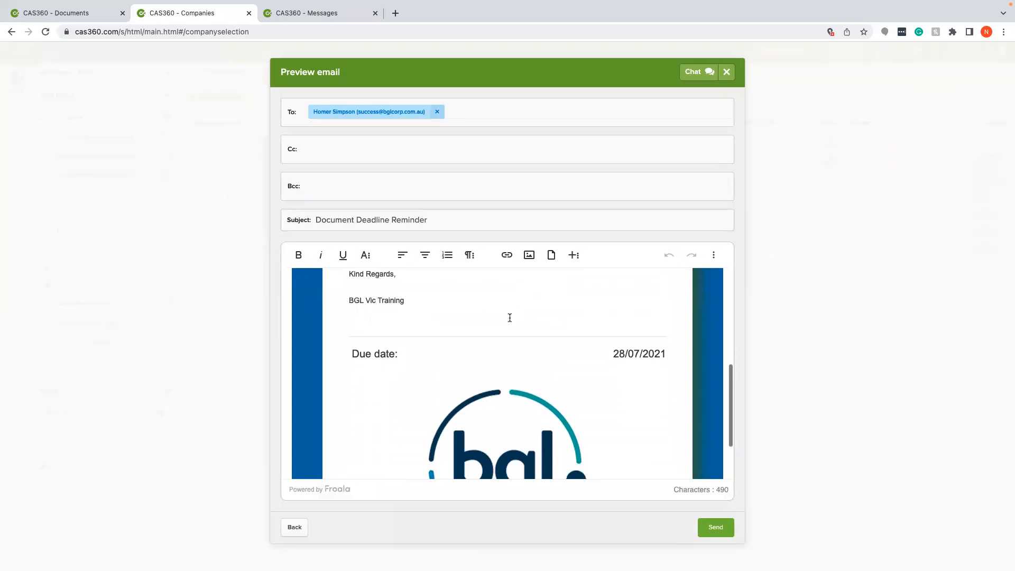
scroll(509, 318, up, 5)
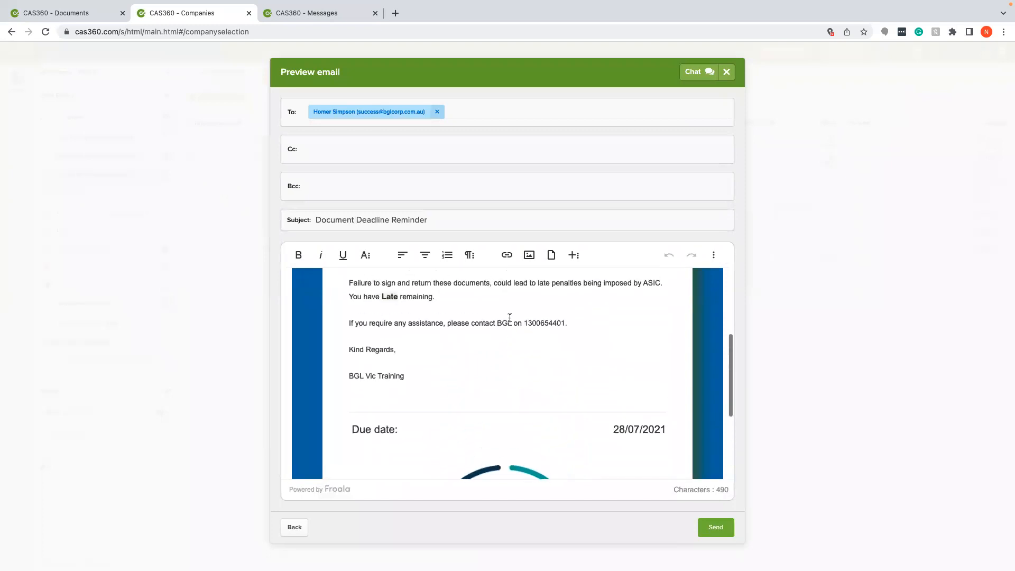
click(510, 318)
scroll(476, 313, up, 3)
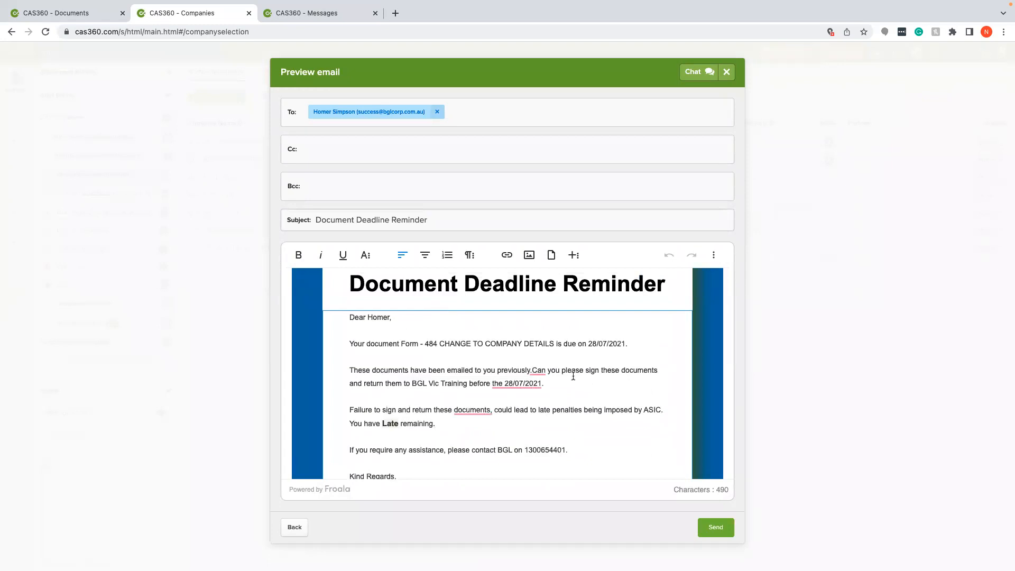
scroll(573, 376, down, 2)
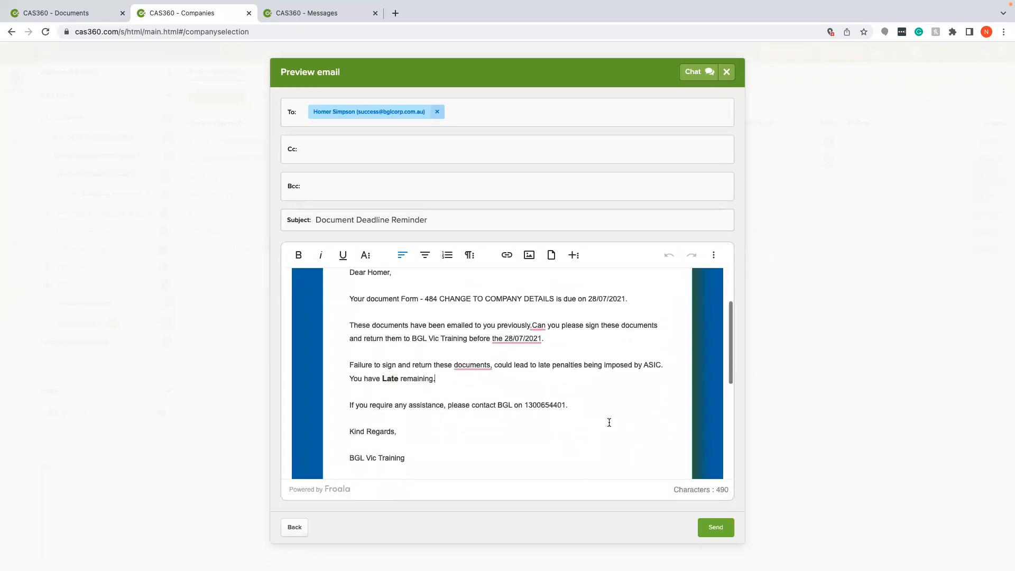
click(710, 527)
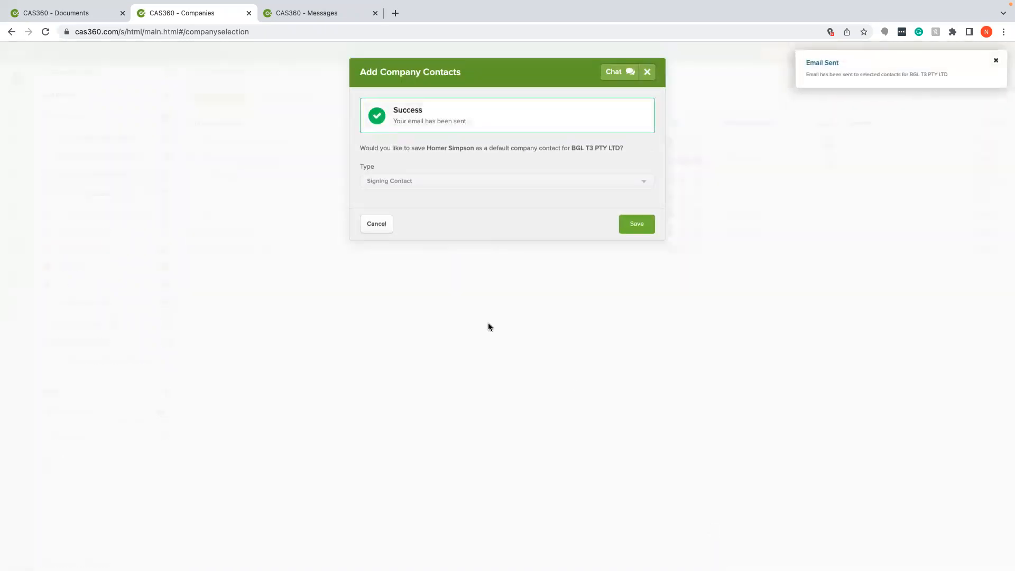
click(376, 224)
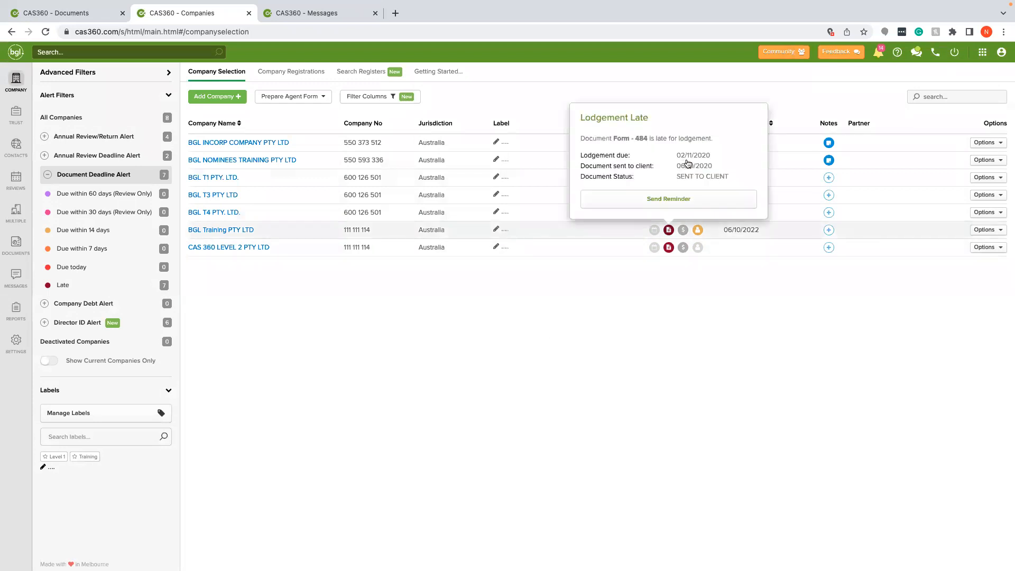
Filter the company list to companies with Outstanding debt under Company Debt Alert
mouse_move(685, 162)
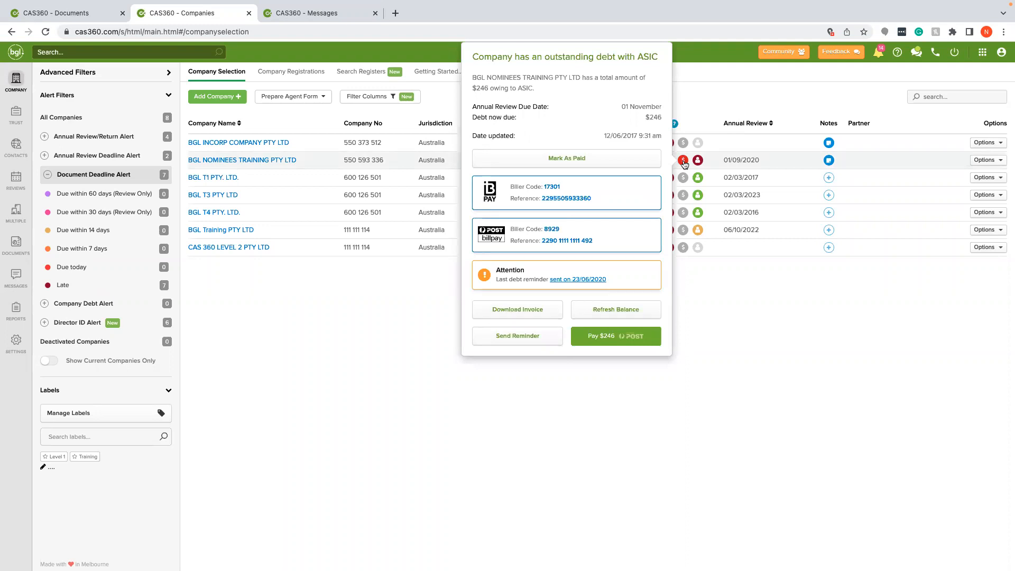
click(105, 301)
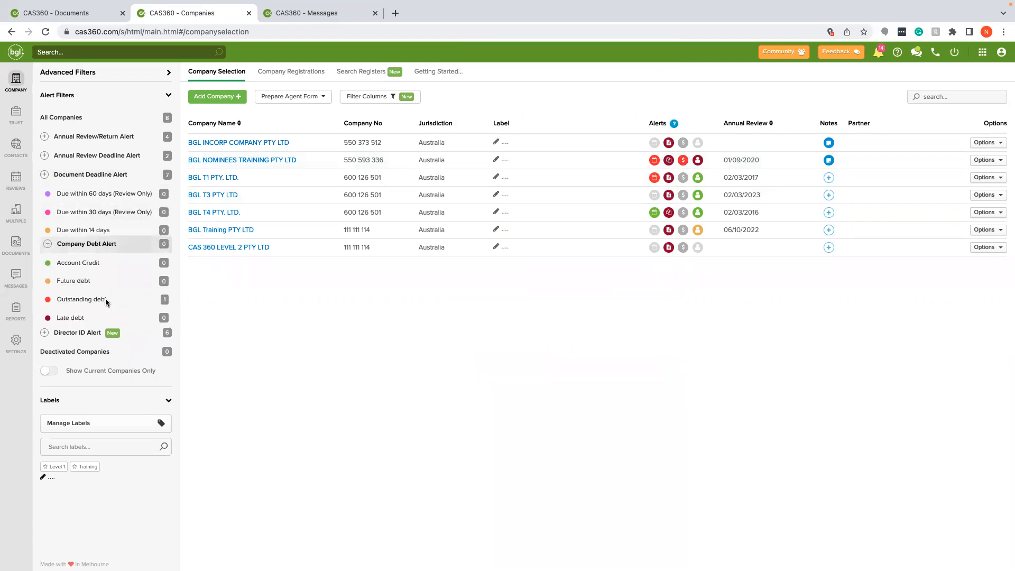
click(103, 246)
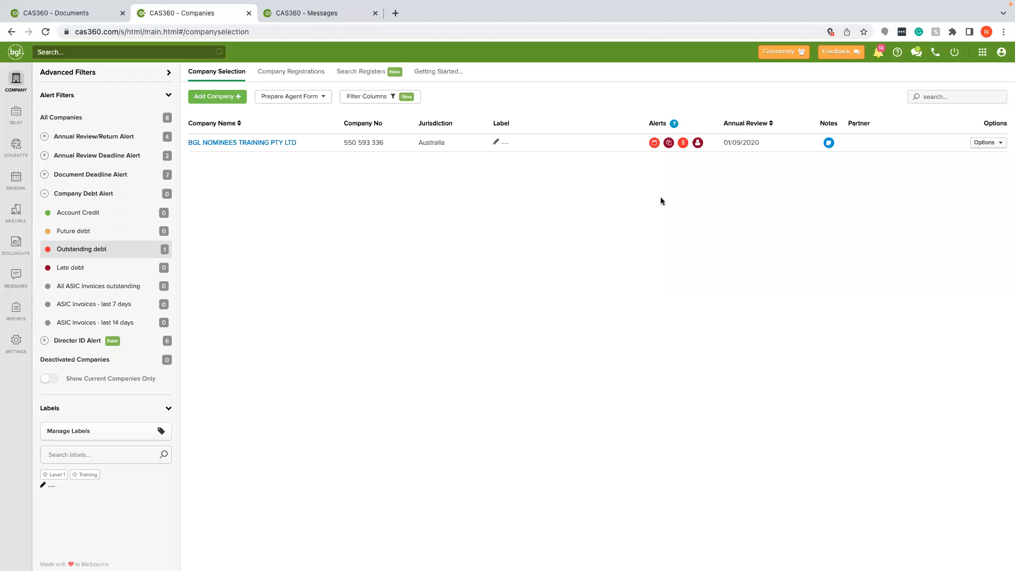
Check the ASIC debt details of BGL NOMINEES TRAINING PTY LTD and email its Company Debt Reminder with the CAS360 invoice attached
click(683, 143)
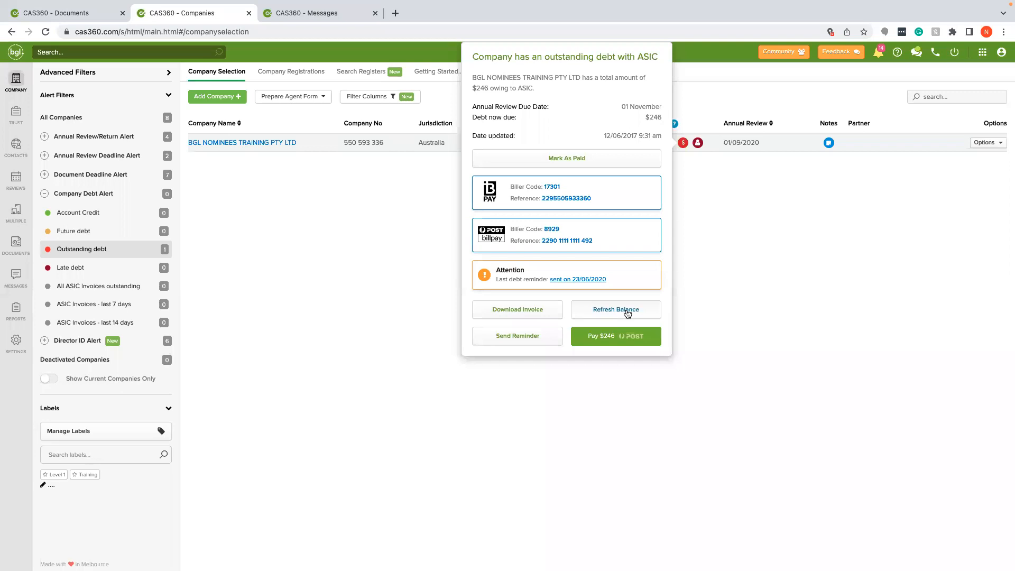
click(619, 509)
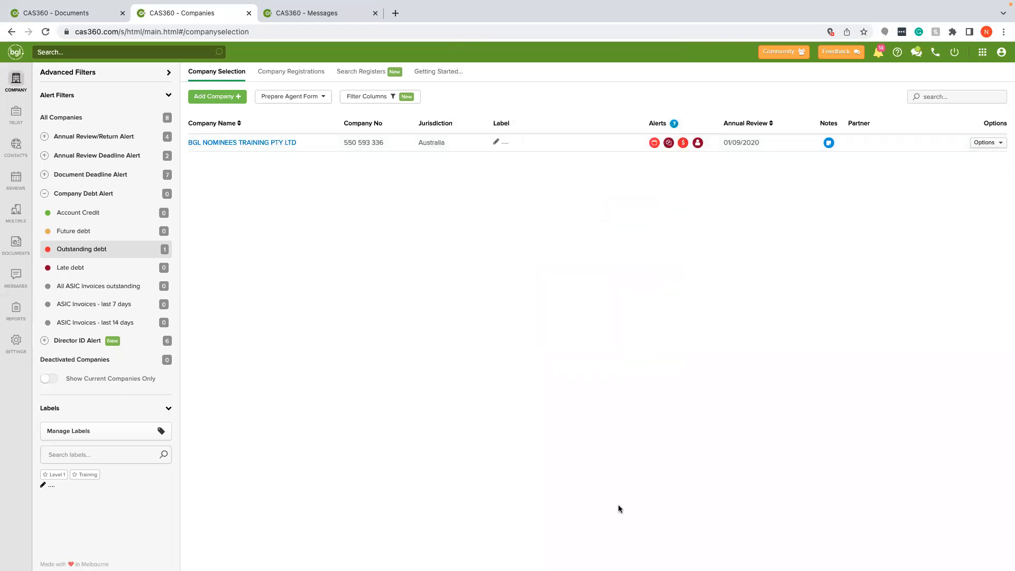
click(651, 145)
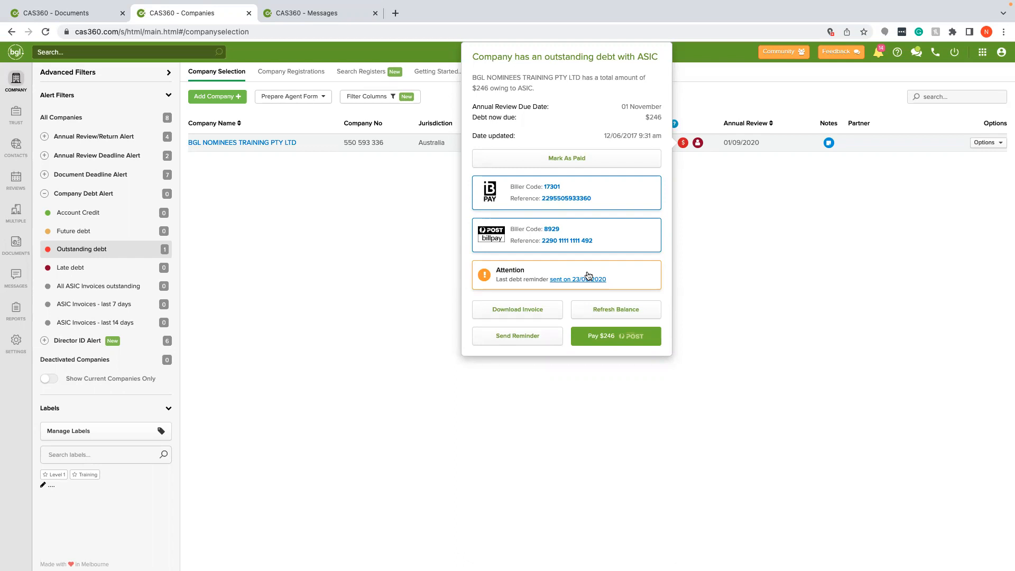
click(536, 339)
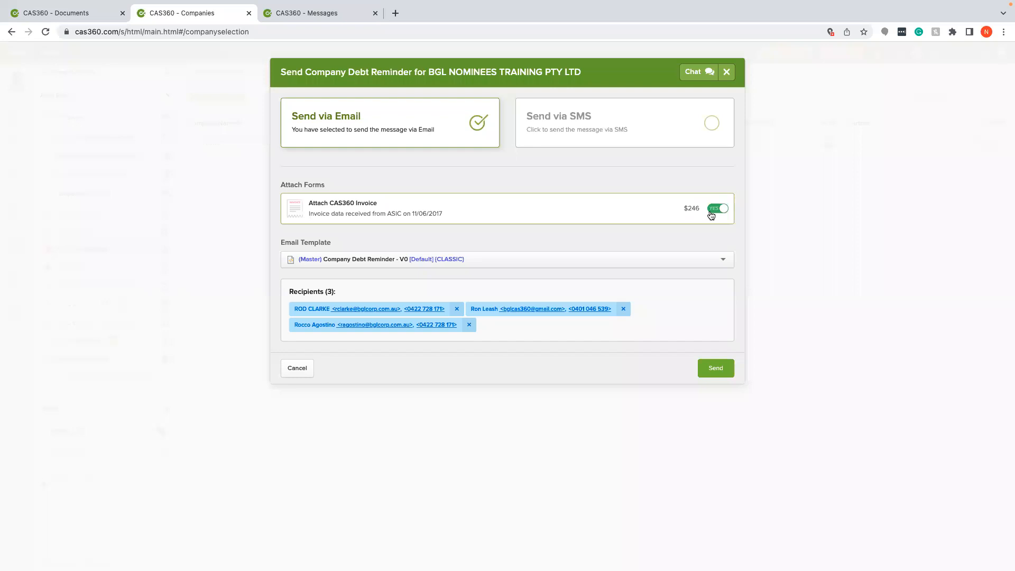
click(706, 367)
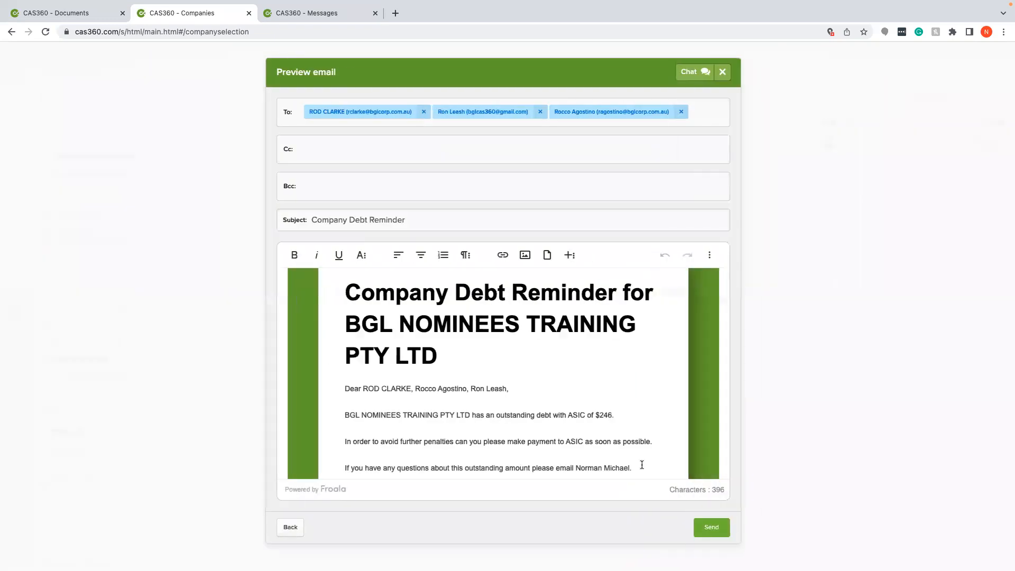
click(712, 527)
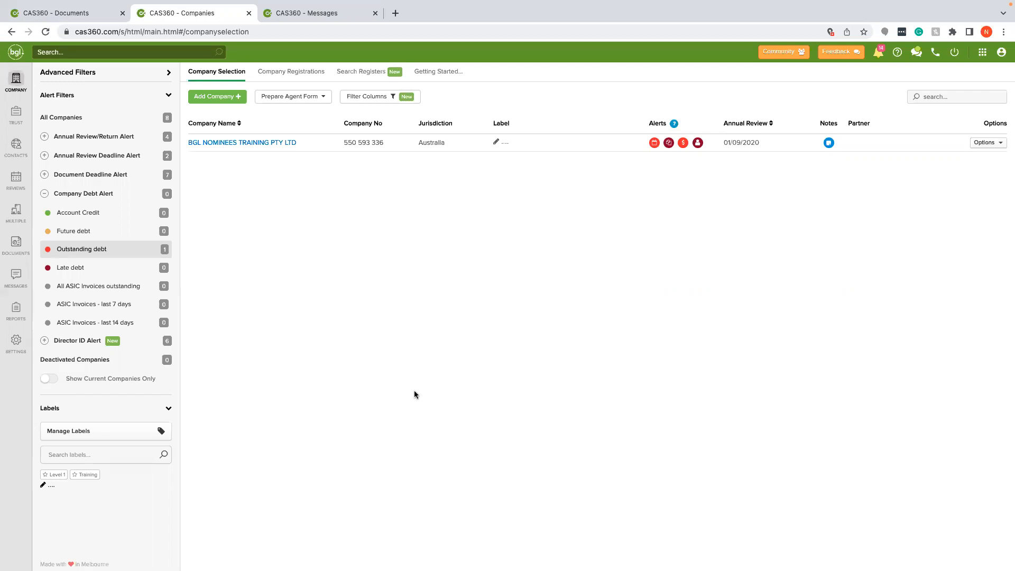
Return to the full company list and open the shareholders of CAS 360 LEVEL 2 PTY LTD
click(15, 84)
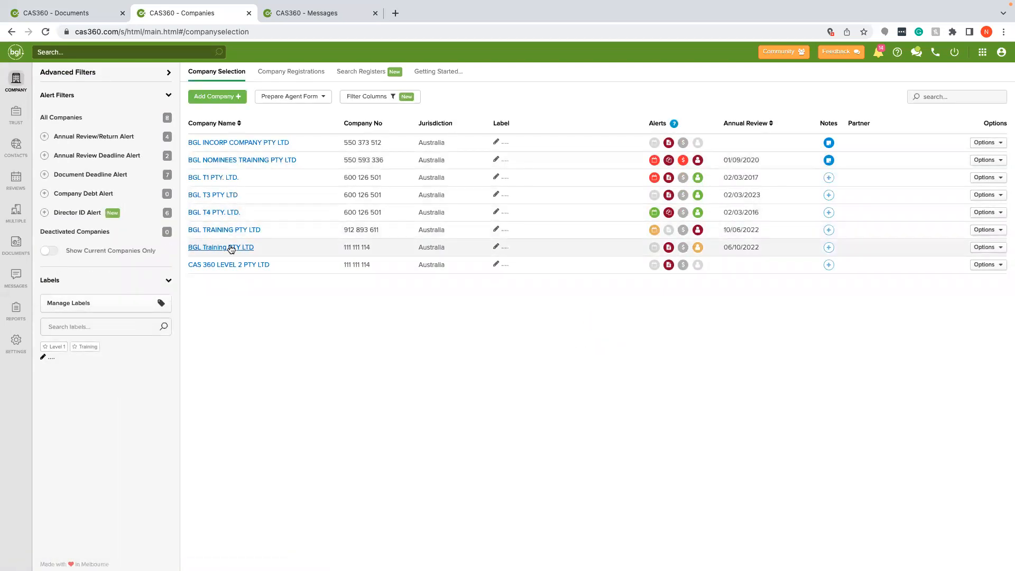
click(234, 264)
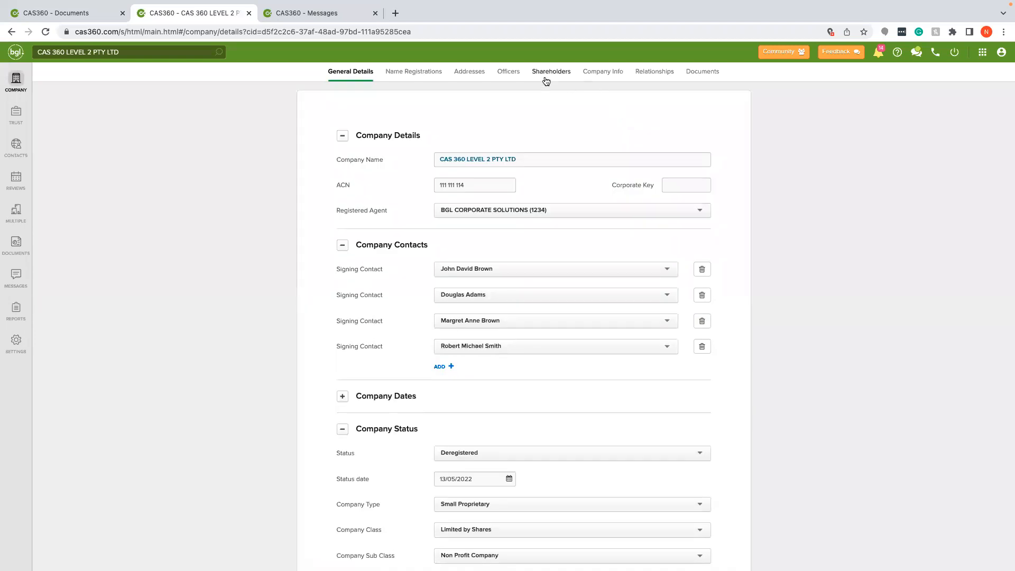
click(550, 72)
Produce documents for the last listed 13/05/2022 share allotment and email them all to the clients with automatic document reminders set up
click(904, 294)
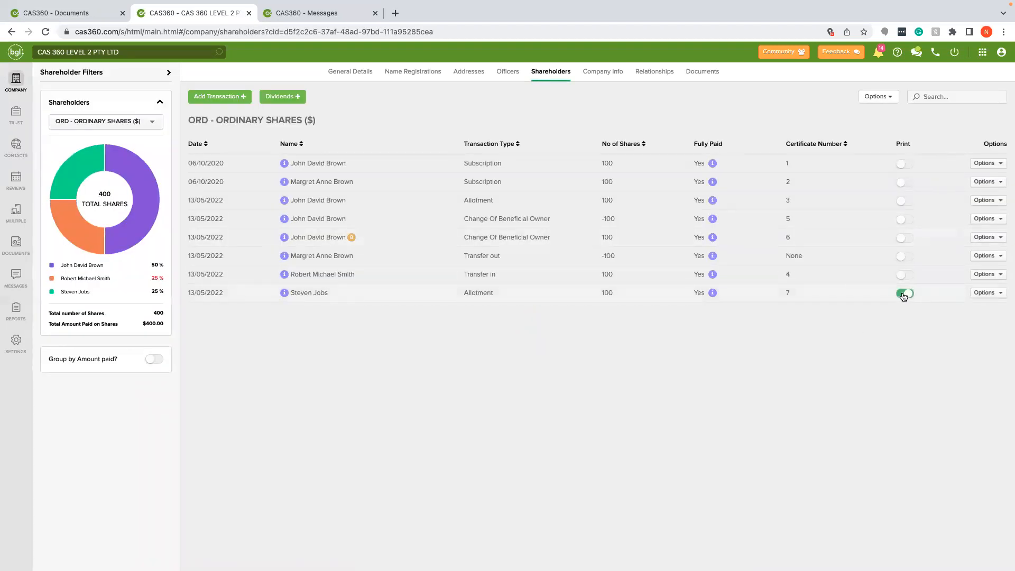
click(959, 556)
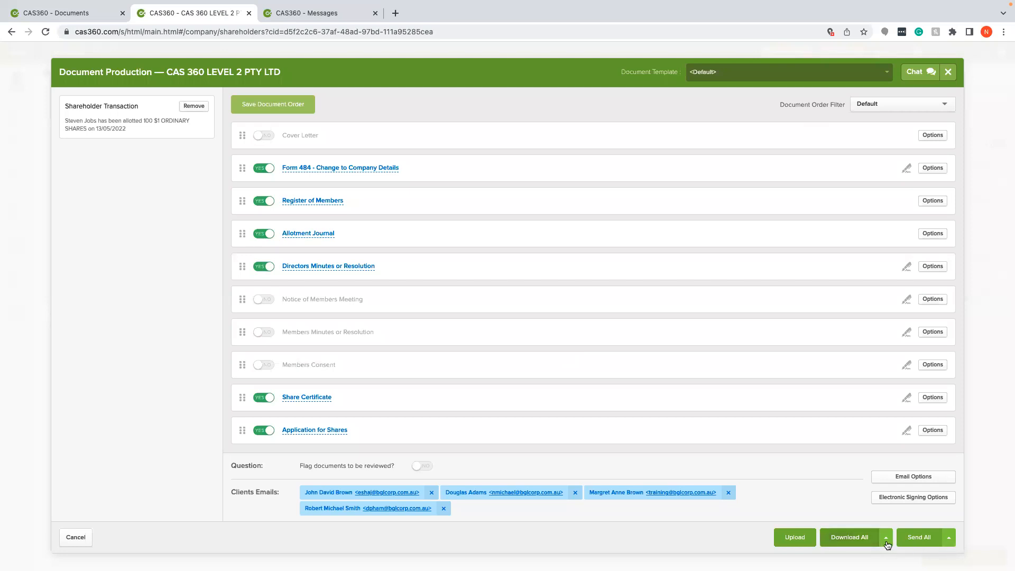
click(948, 539)
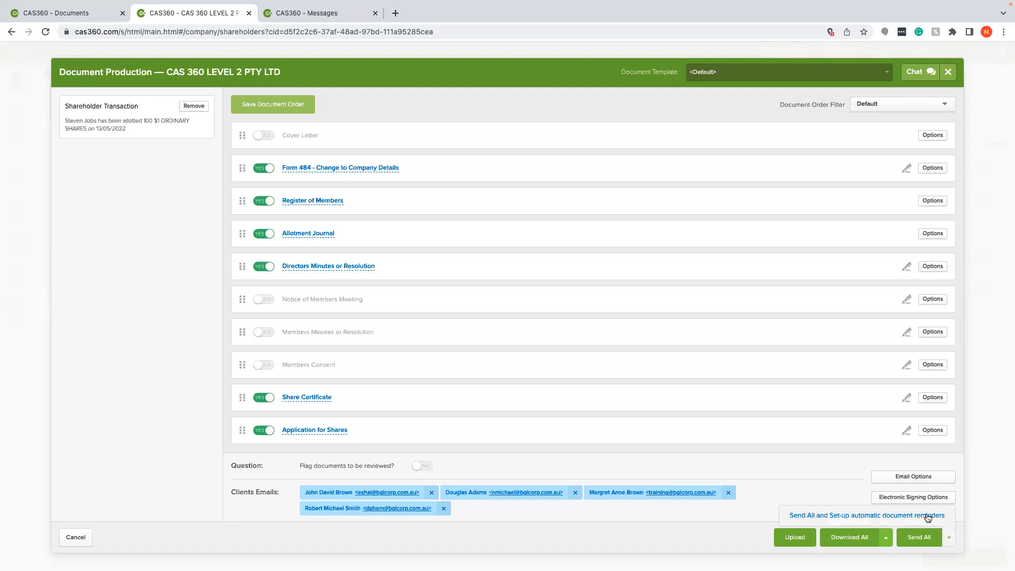
click(885, 537)
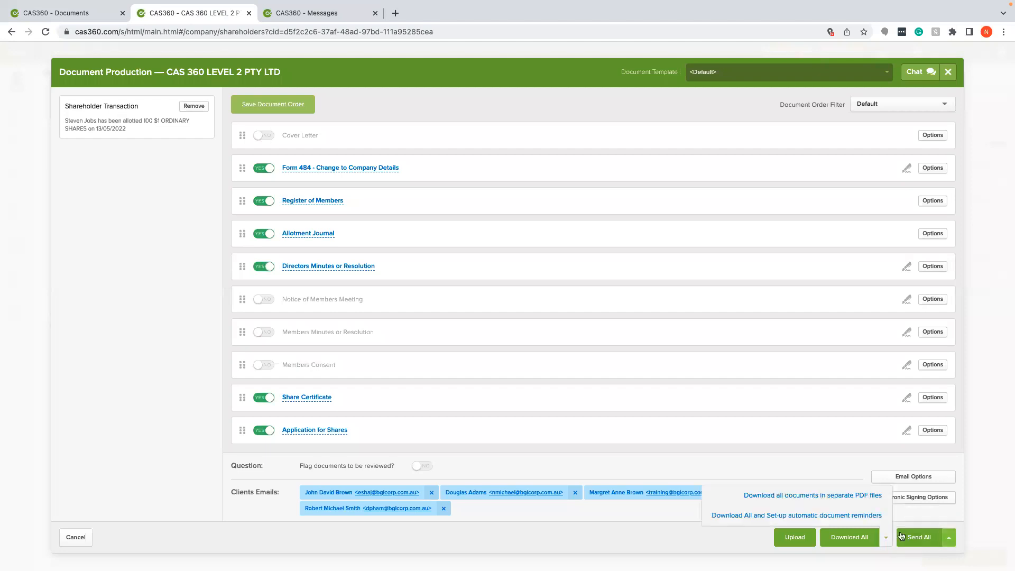
click(949, 538)
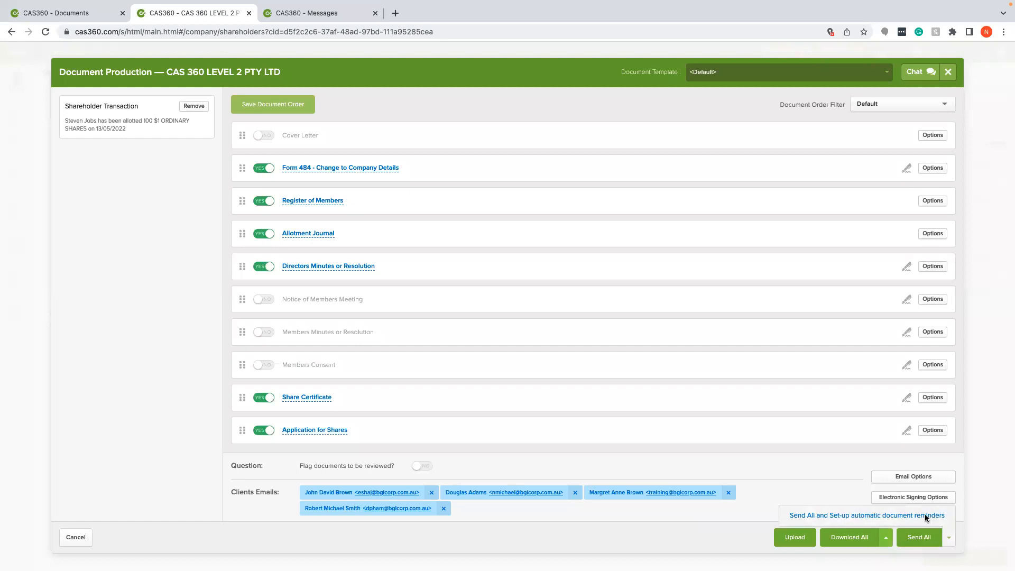
click(925, 517)
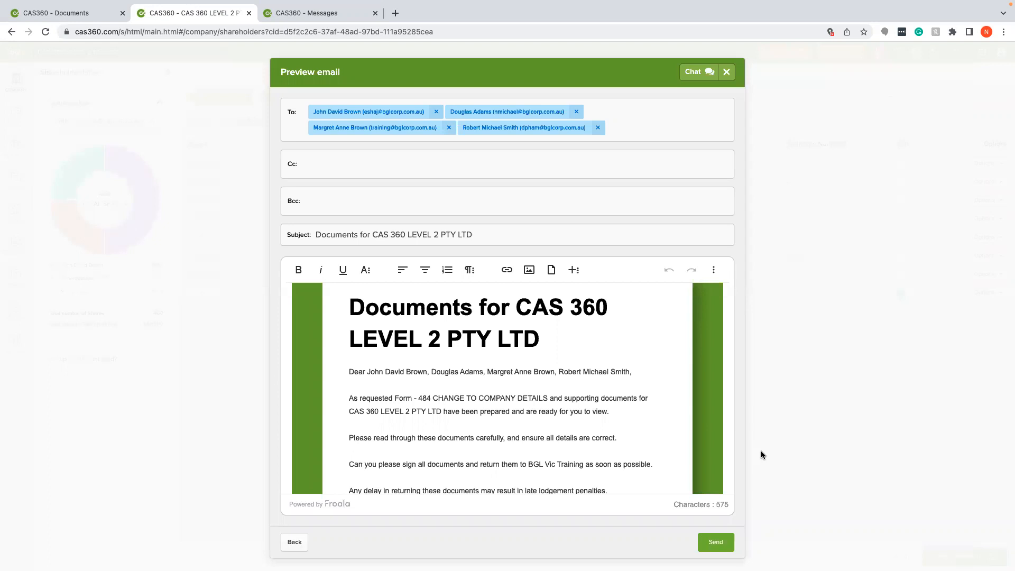
click(716, 542)
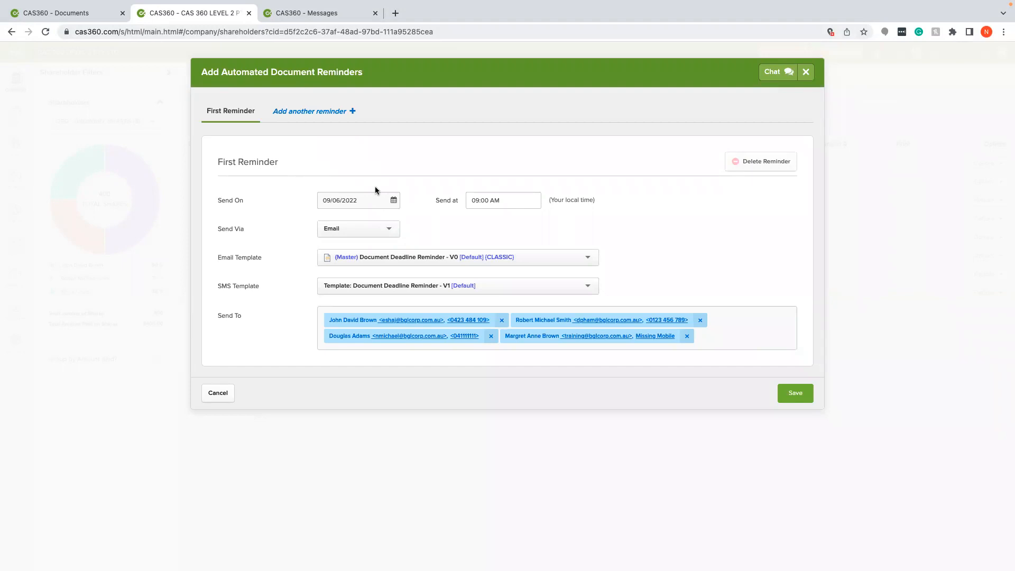
Add the second through sixth reminders to the automated document reminders for the sent documents
click(516, 200)
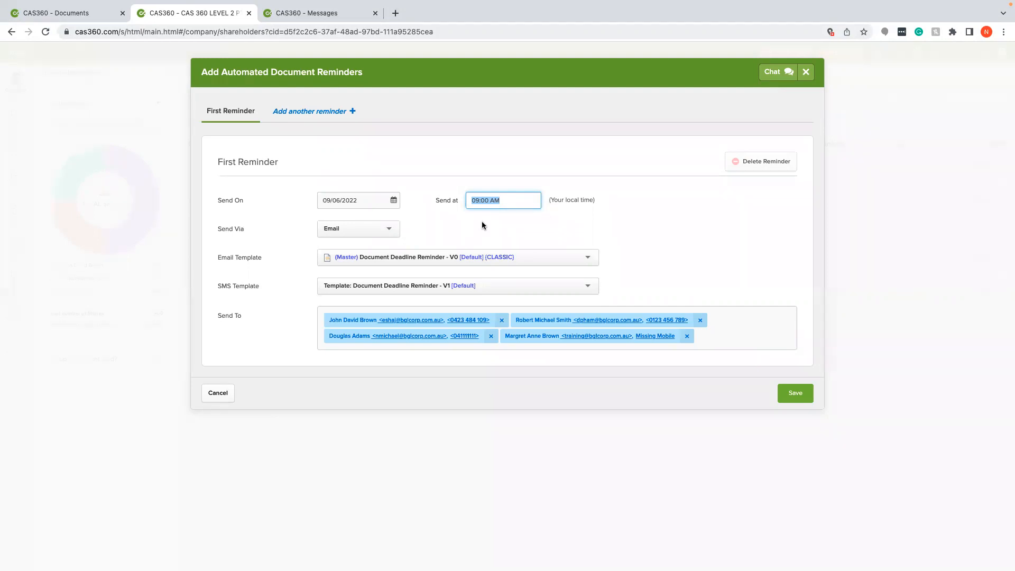
click(326, 117)
click(379, 111)
click(455, 117)
click(525, 112)
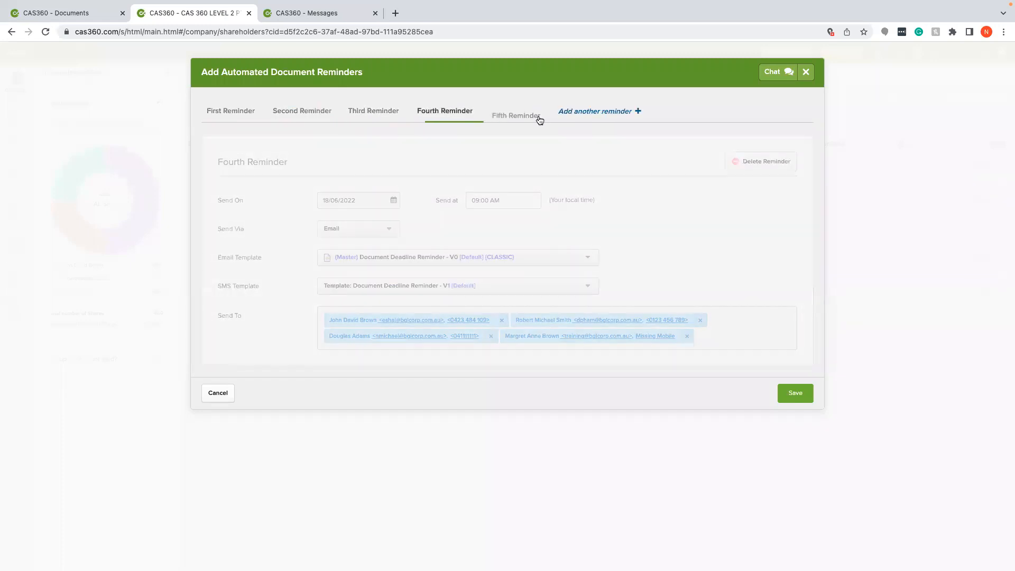
click(599, 113)
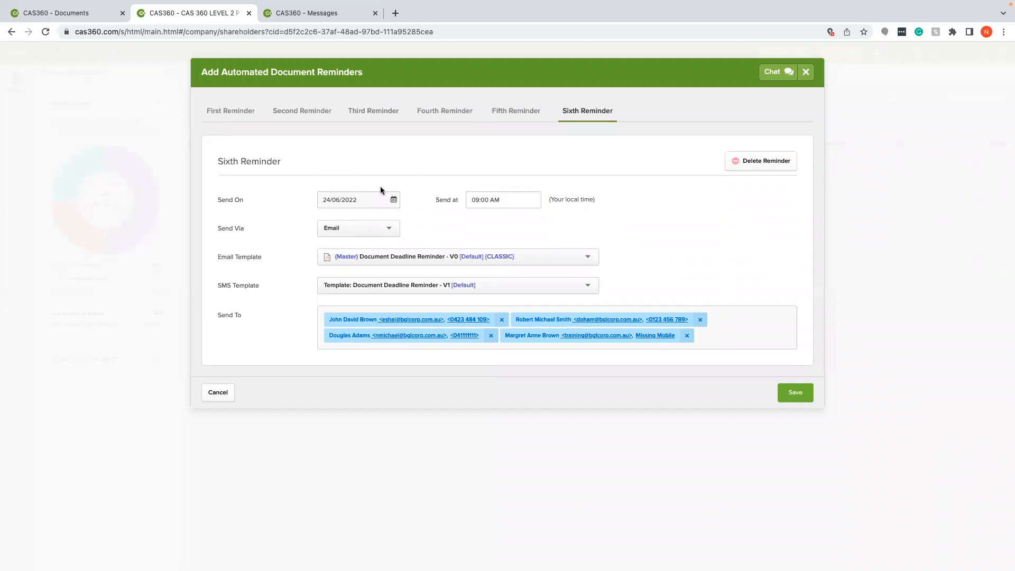
Check the first reminder's send method, email template and SMS template choices, and save the automated reminders
click(241, 109)
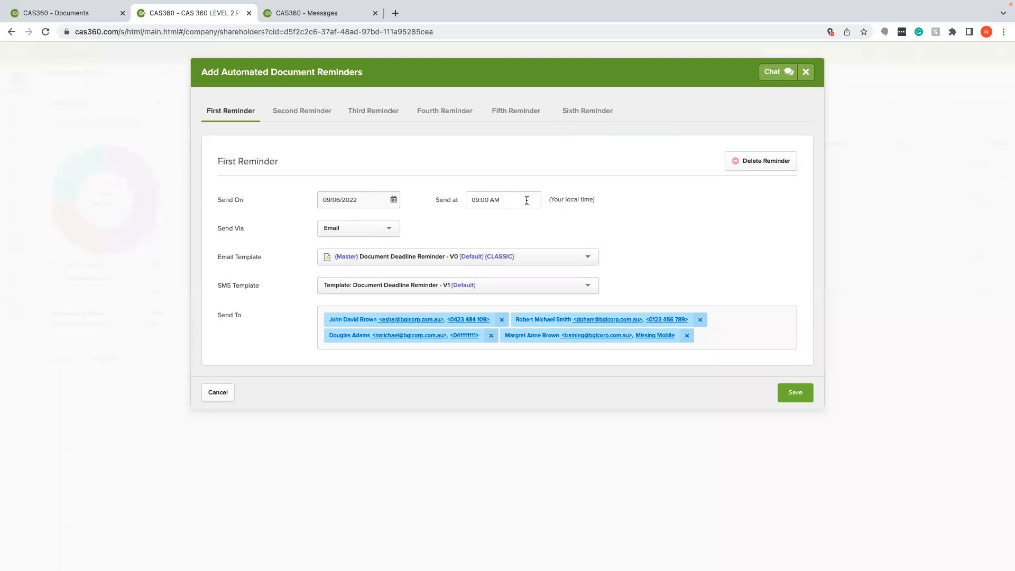
click(372, 229)
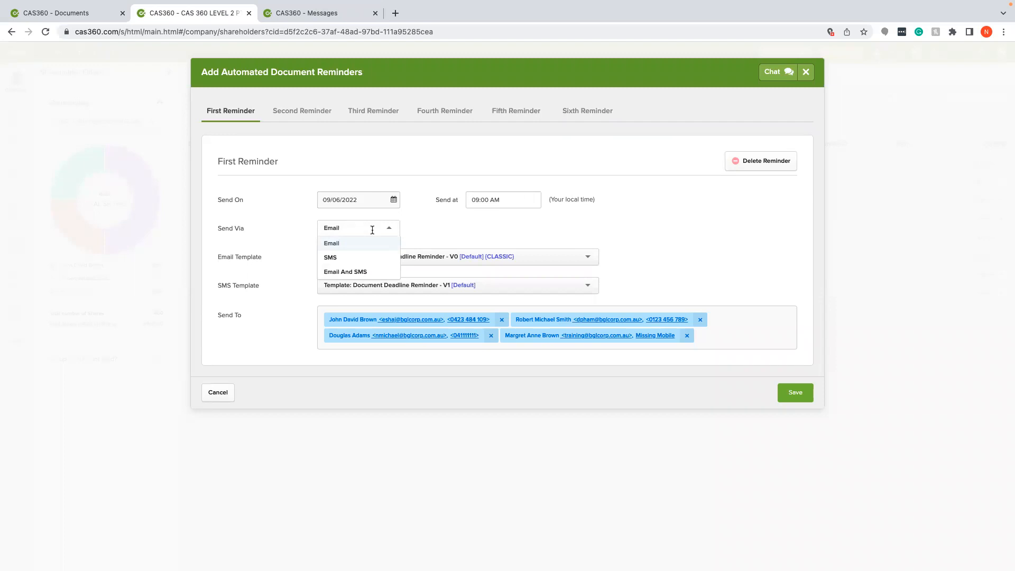
click(430, 231)
click(395, 259)
click(395, 259)
click(392, 283)
click(393, 284)
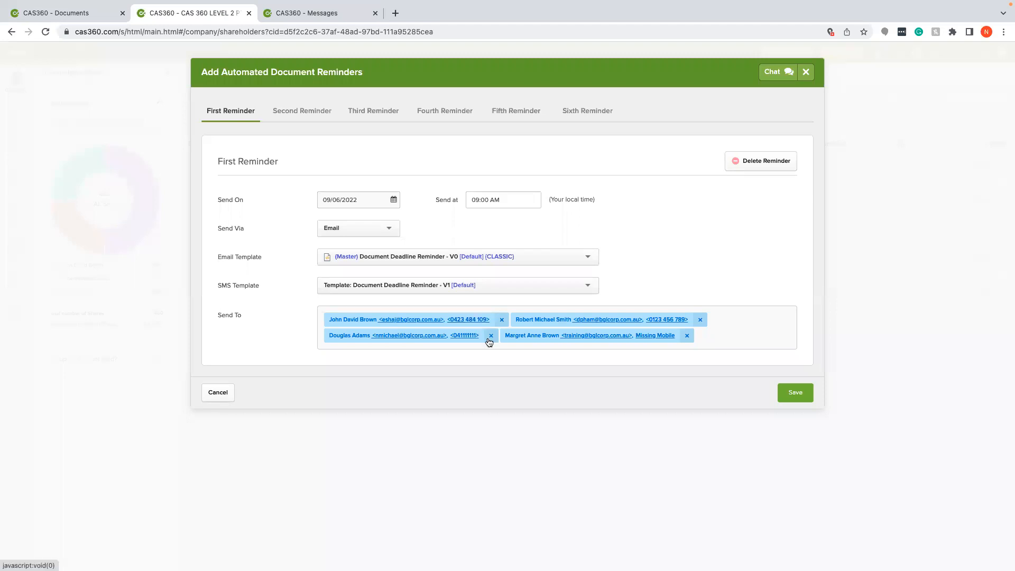
click(794, 393)
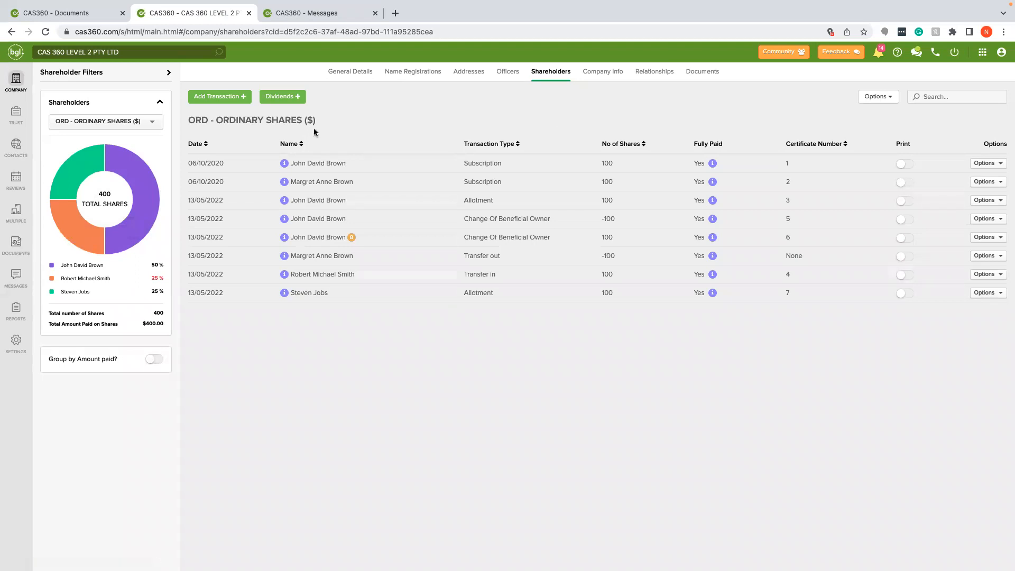
Open the company's documents and view the actions available for the Form 484 sent to the client on 08/06/2022
click(706, 73)
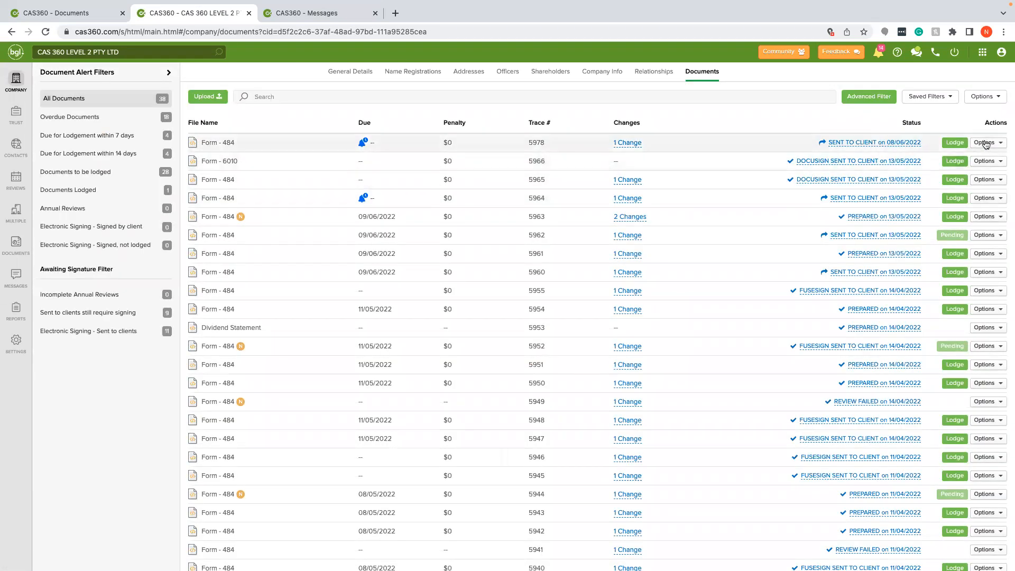
click(985, 143)
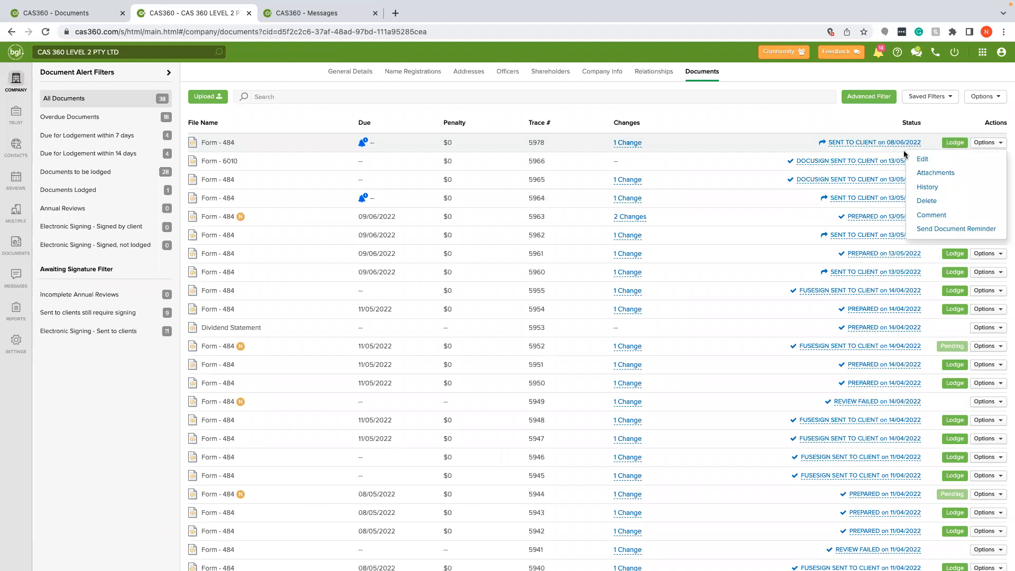
click(768, 108)
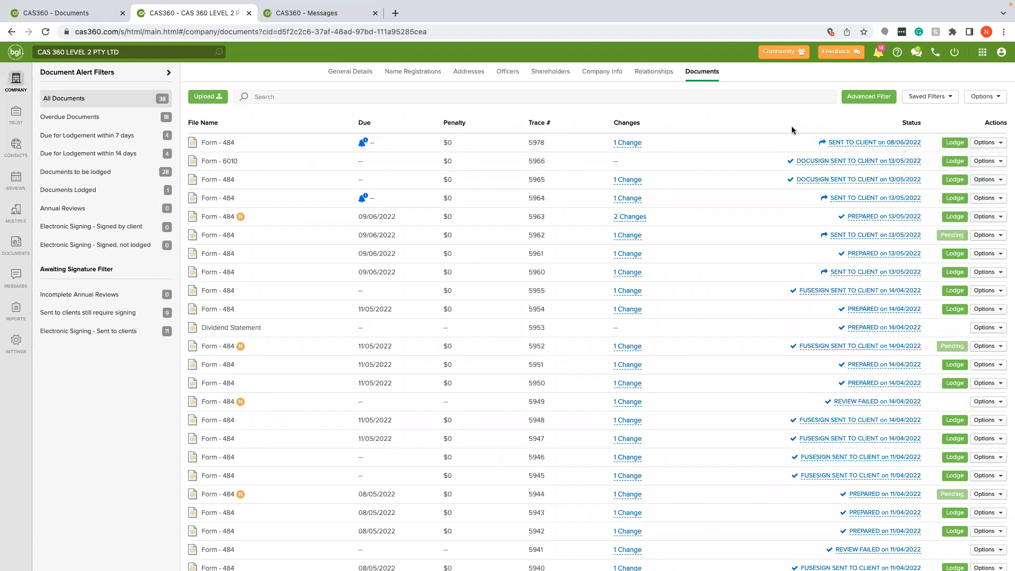
Draft six automatic document reminders for the Form 484 with 2 changes due 09/06/2022, and discard them
click(985, 218)
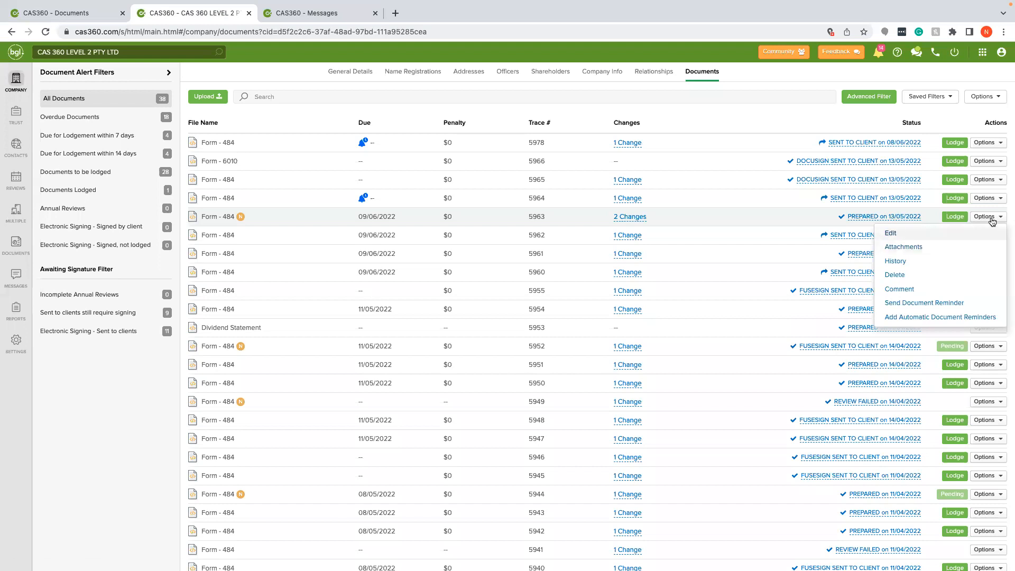
click(966, 319)
click(349, 158)
click(410, 158)
click(452, 158)
click(524, 157)
click(632, 158)
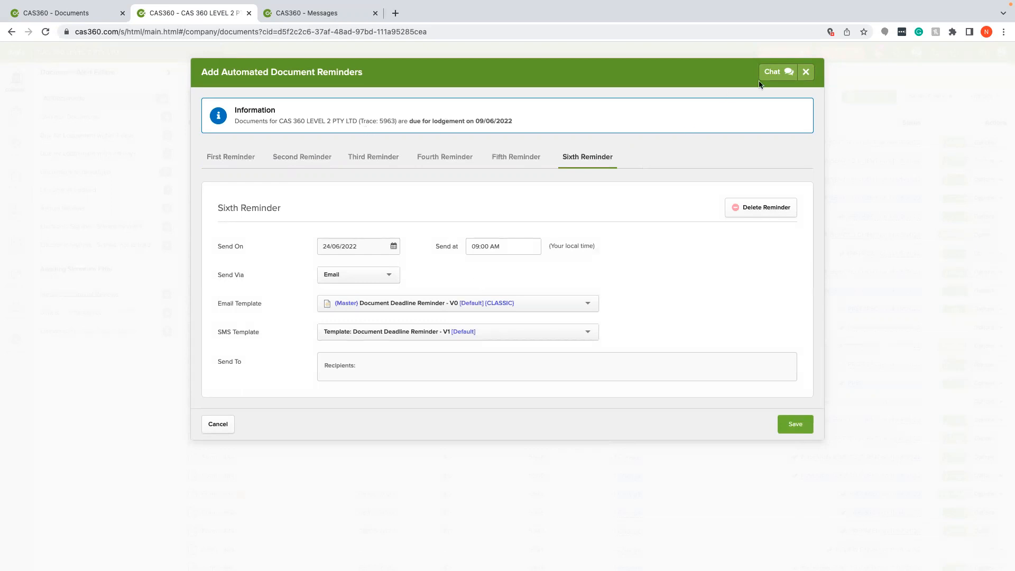
click(805, 71)
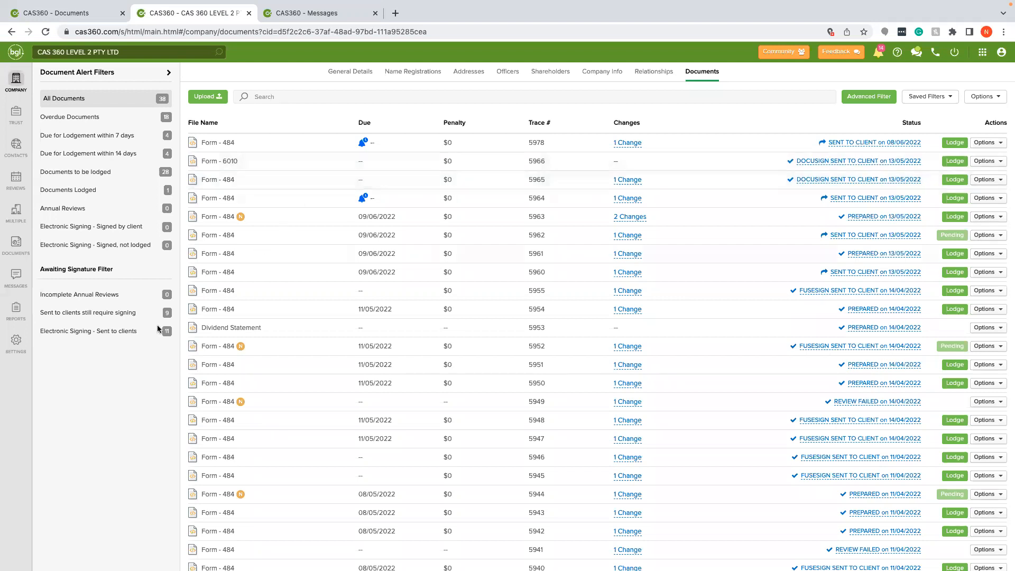
Review the messages in the Pending Outbox filtered by today, by this month and by all scheduled
click(314, 13)
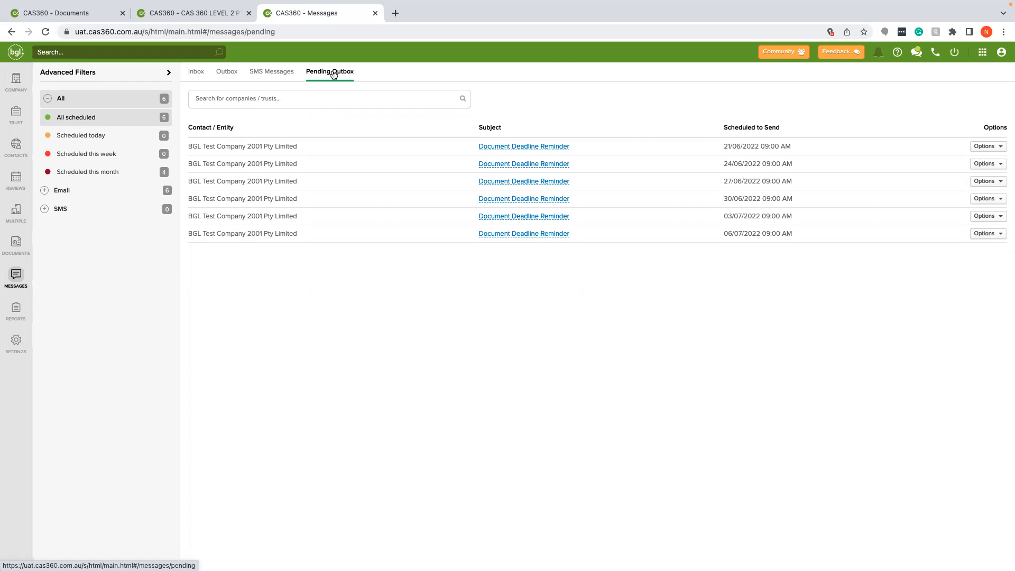
click(131, 140)
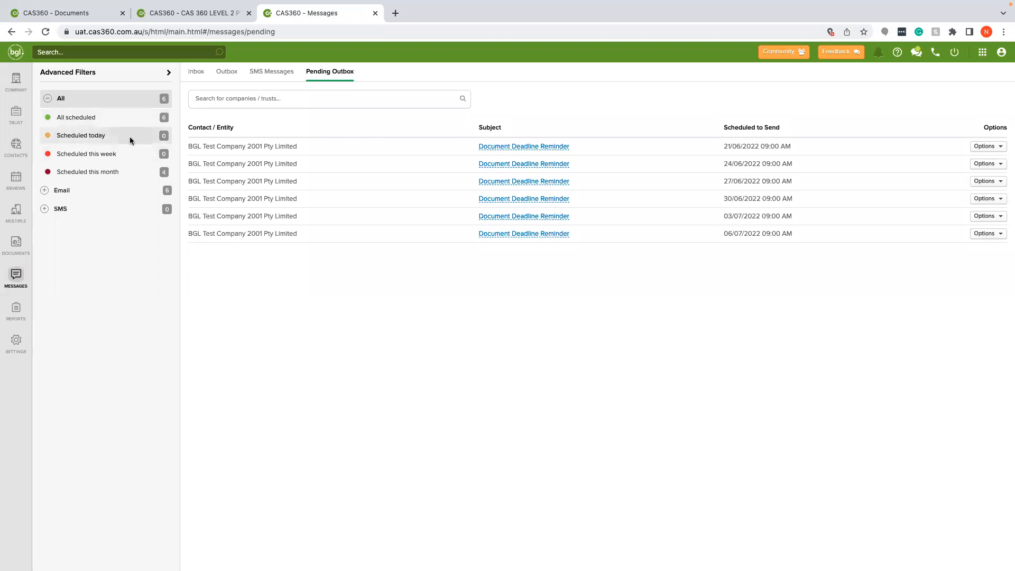
click(124, 171)
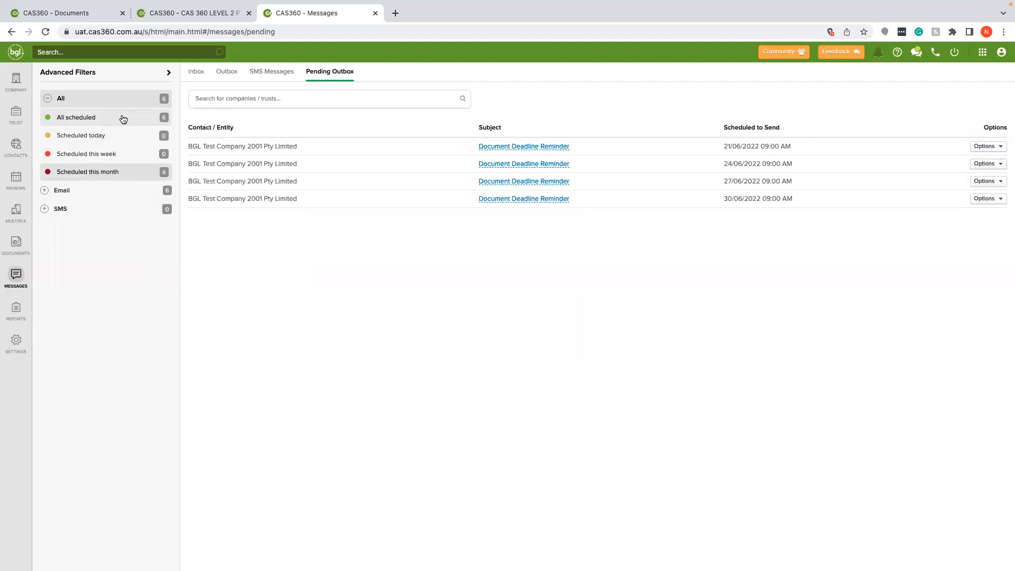
click(124, 118)
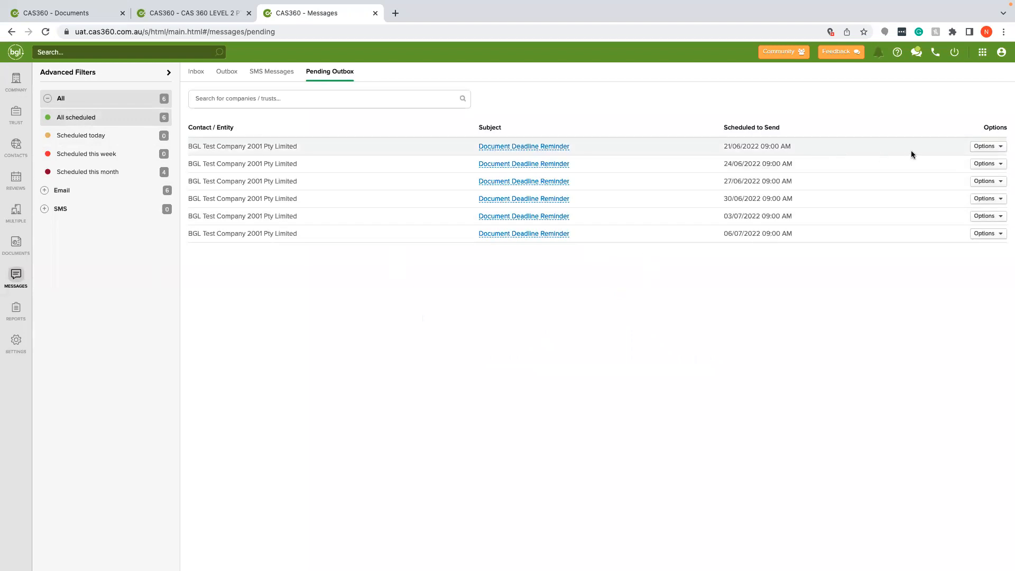
View the editable details of the pending reminder scheduled for 21/06/2022 and close them without changes
click(986, 147)
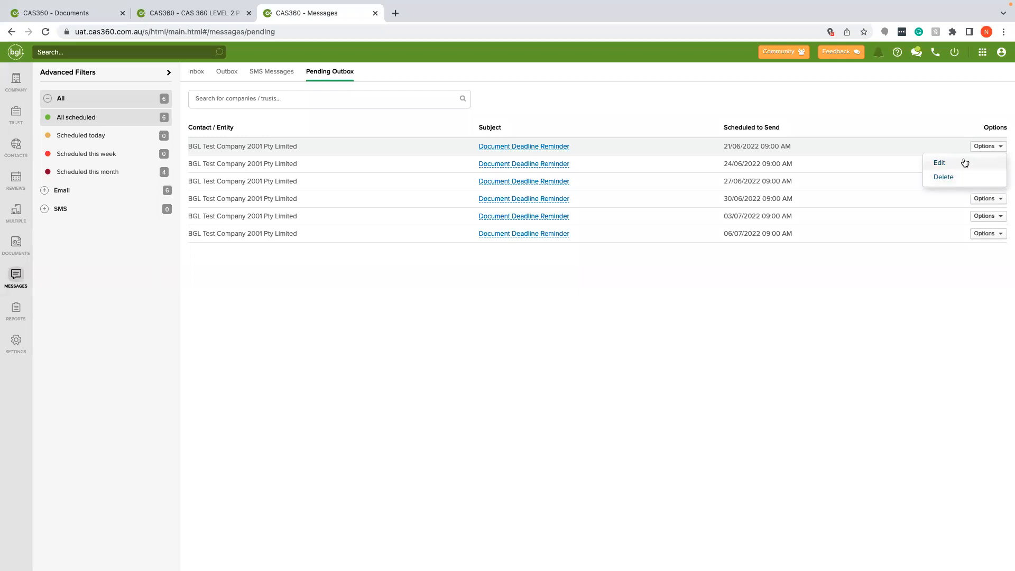
click(965, 162)
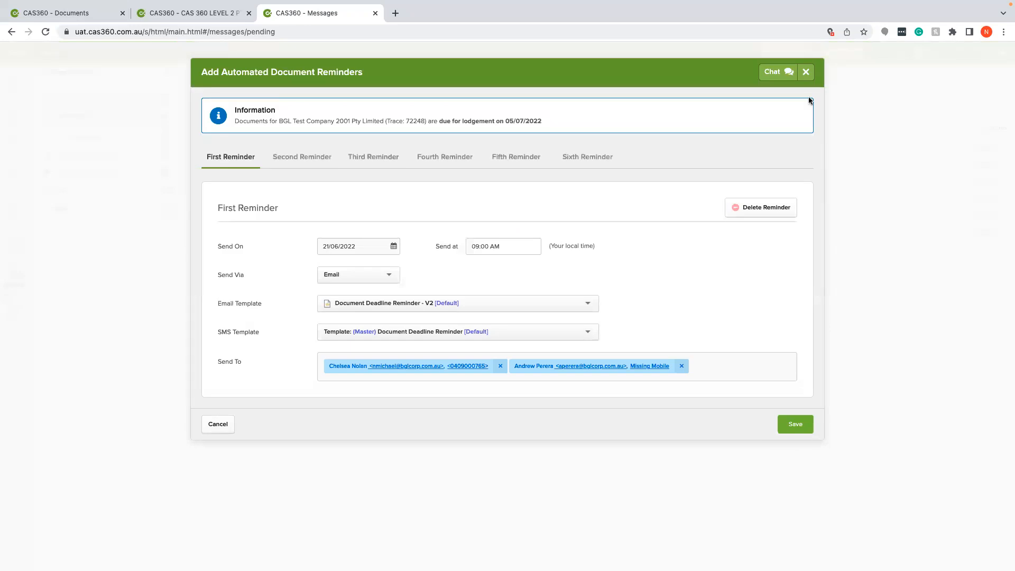
click(806, 72)
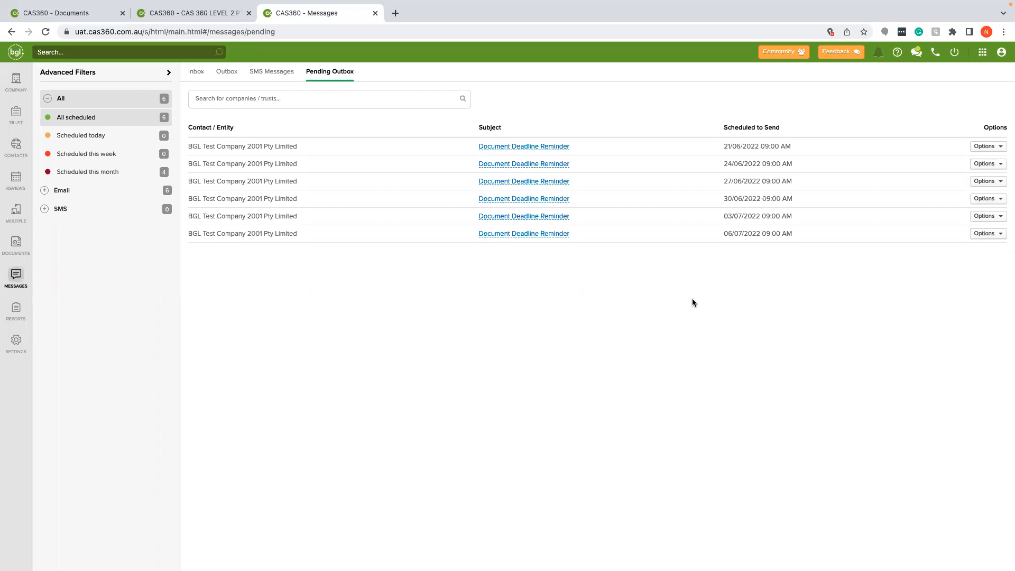
key(ctrl+a)
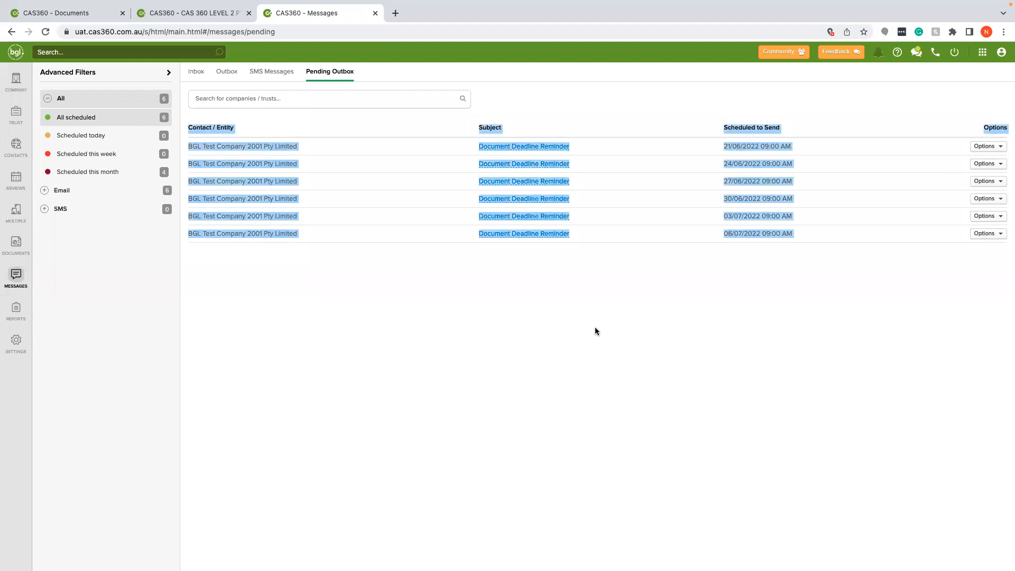
click(594, 328)
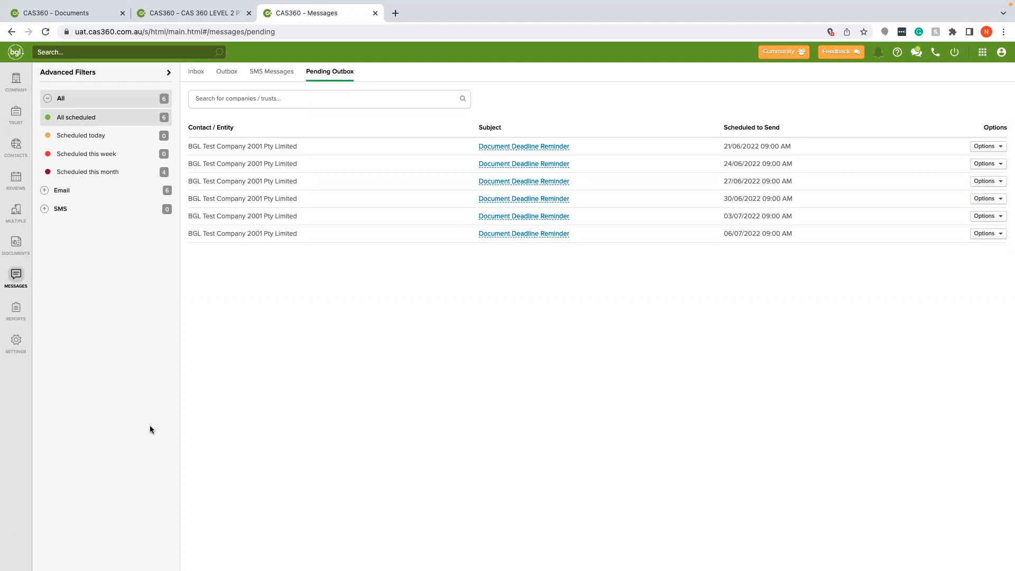
Open the Automated Reminders settings in the other CAS360 session, and switch automated reminders off and on again
click(180, 17)
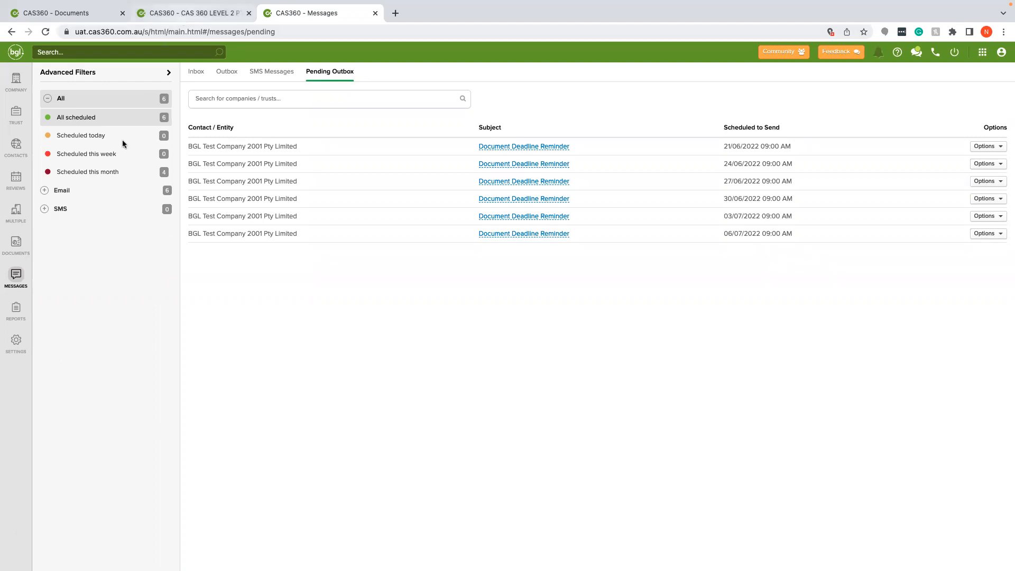
click(16, 346)
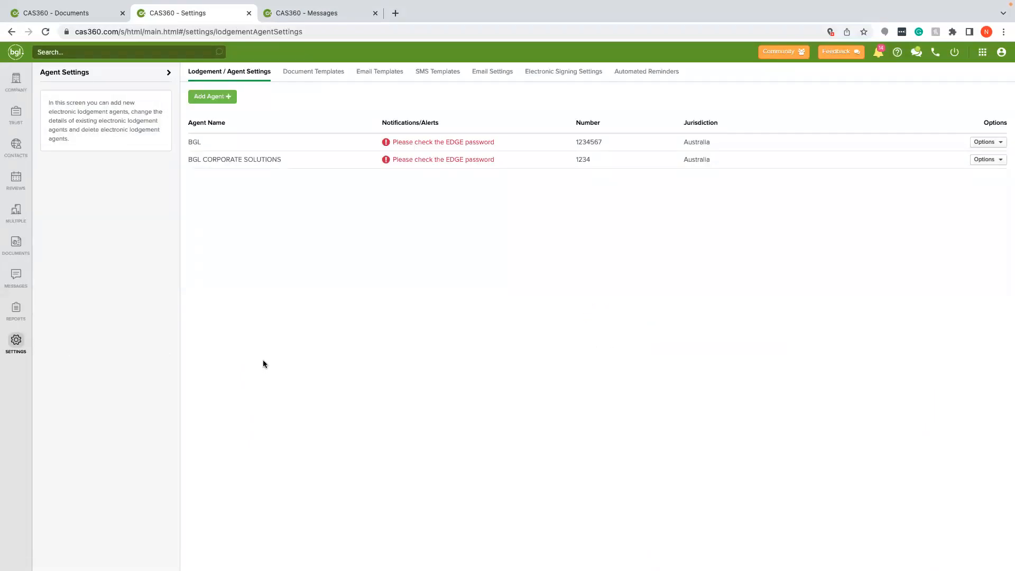
click(646, 74)
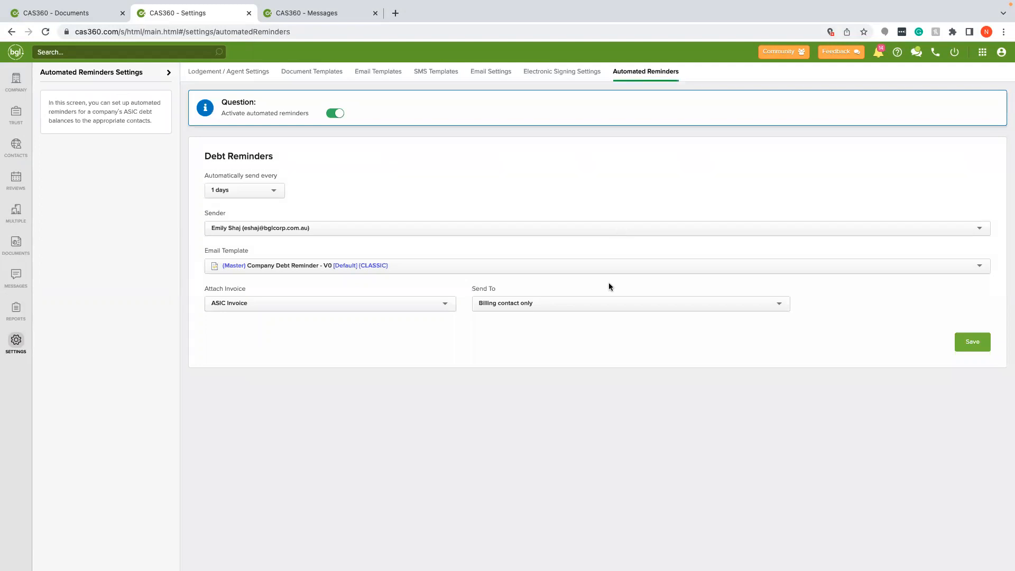
click(335, 114)
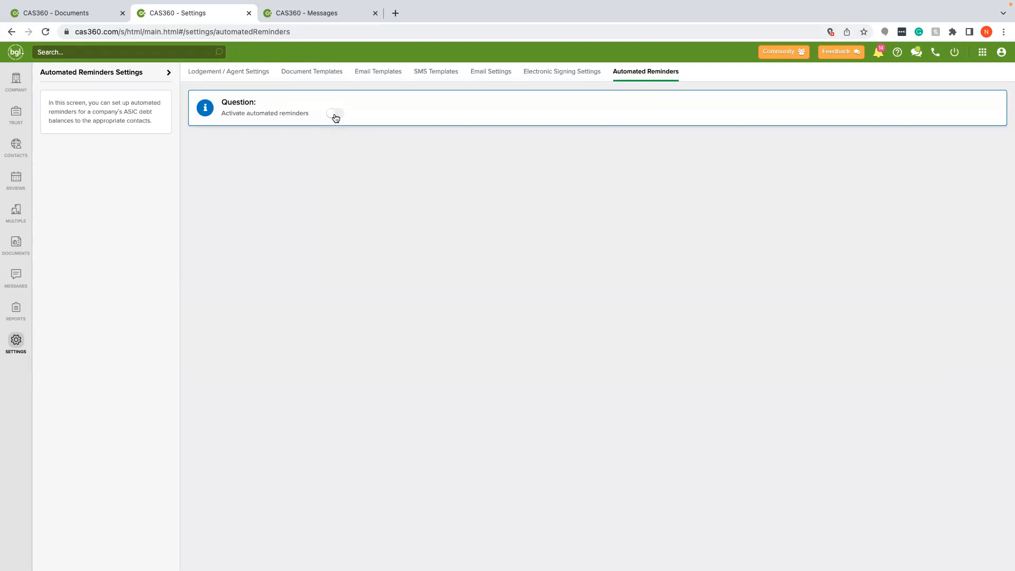
click(334, 115)
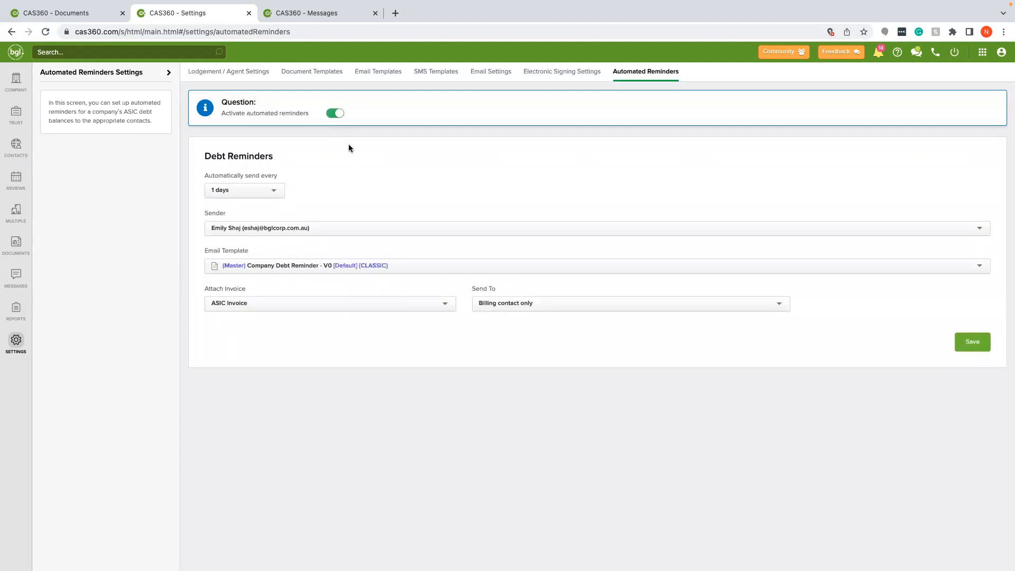
Try an automatic debt reminder interval of 7 days, and set it back to 1 day
click(264, 191)
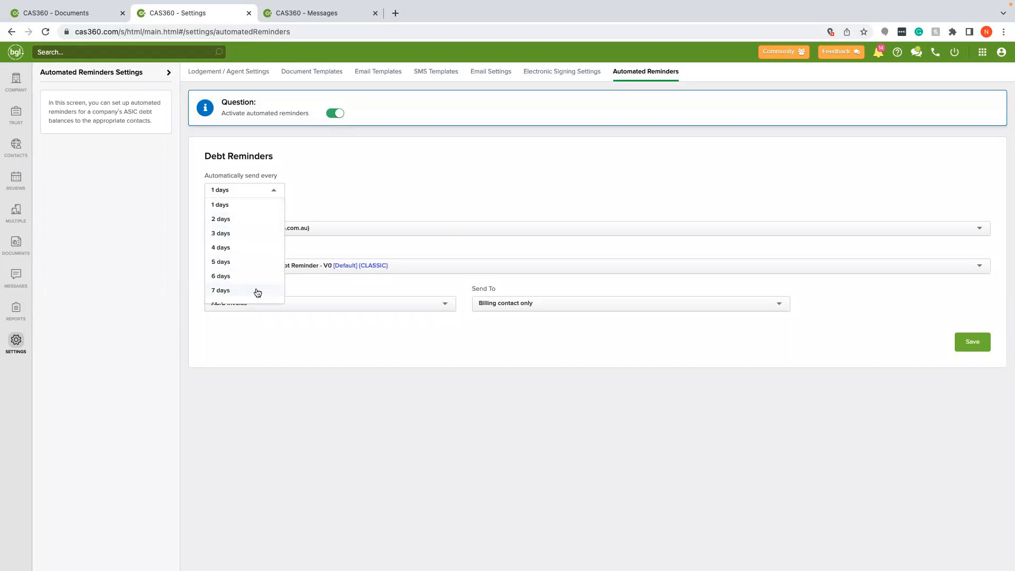
scroll(258, 216, down, 1)
scroll(258, 218, up, 2)
click(252, 211)
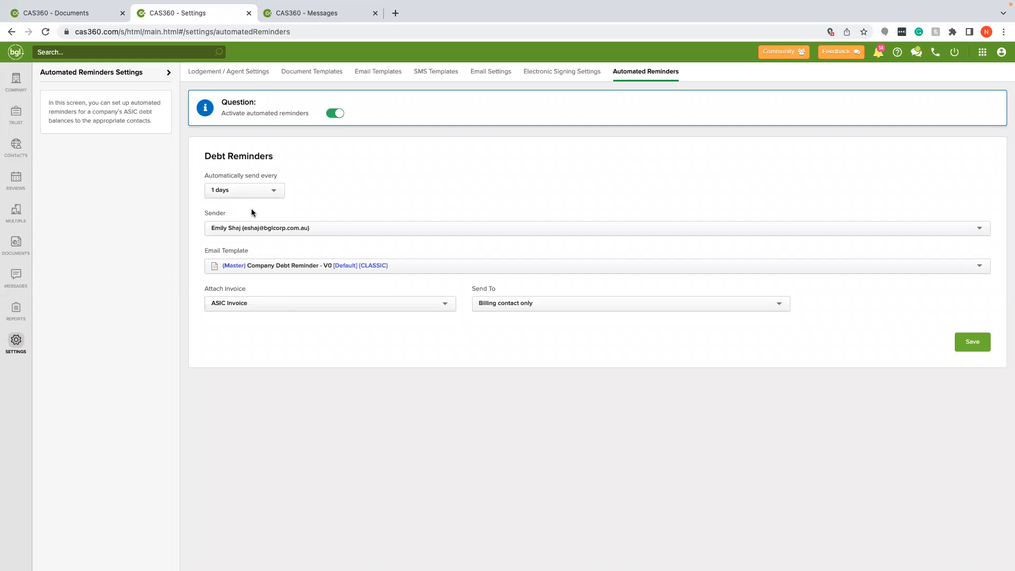
click(256, 199)
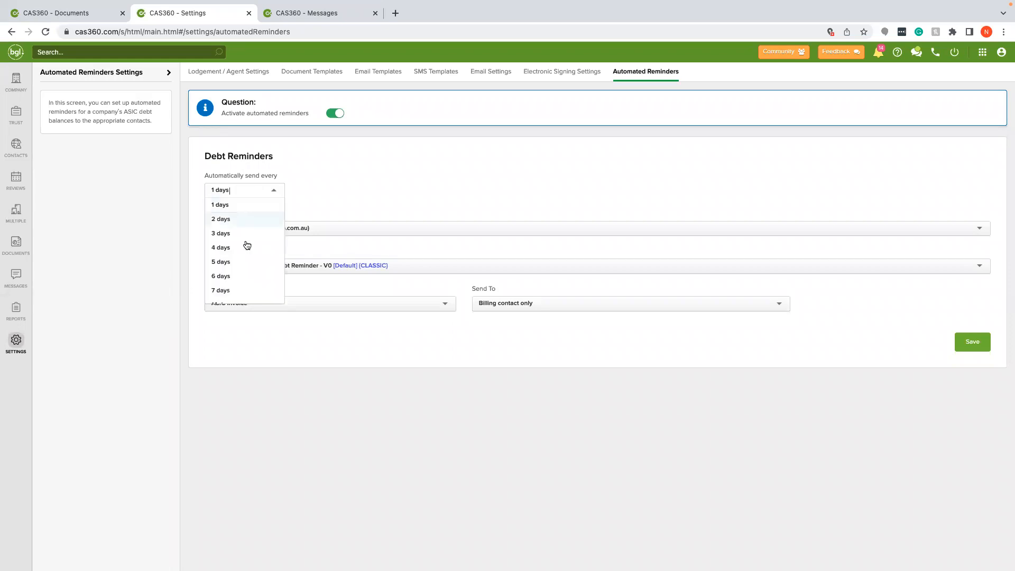
click(245, 289)
click(263, 188)
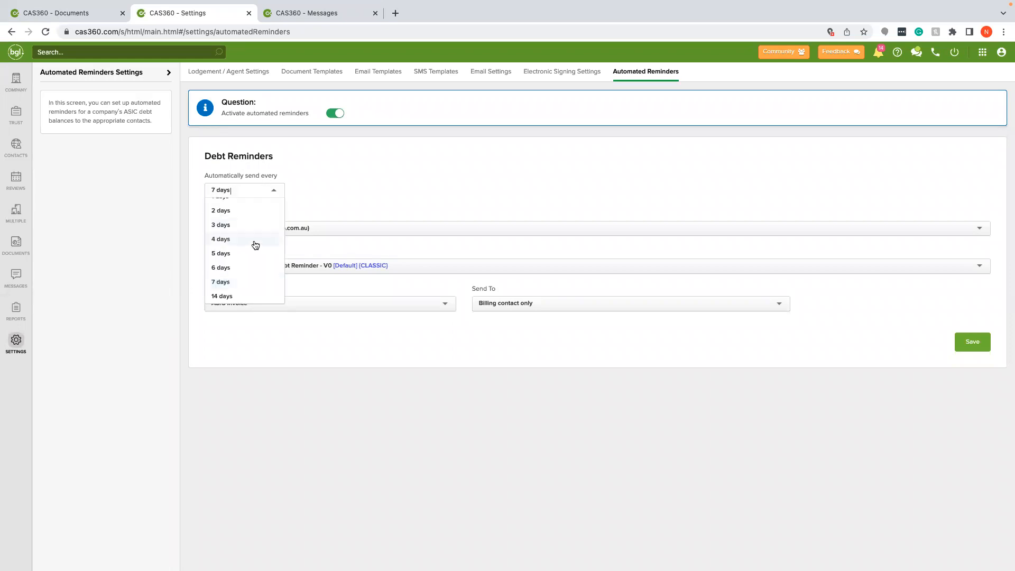
scroll(262, 195, up, 1)
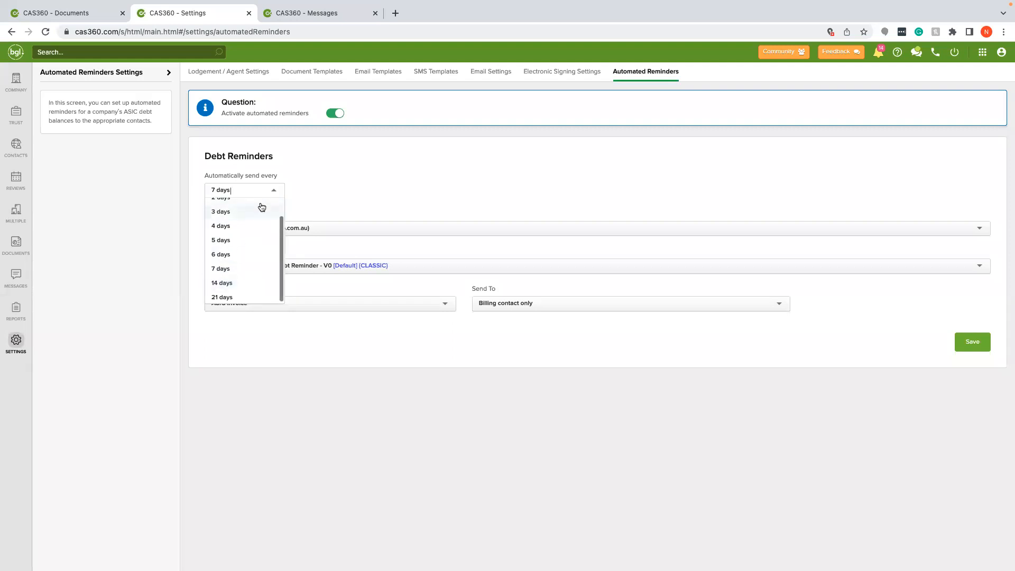
click(254, 205)
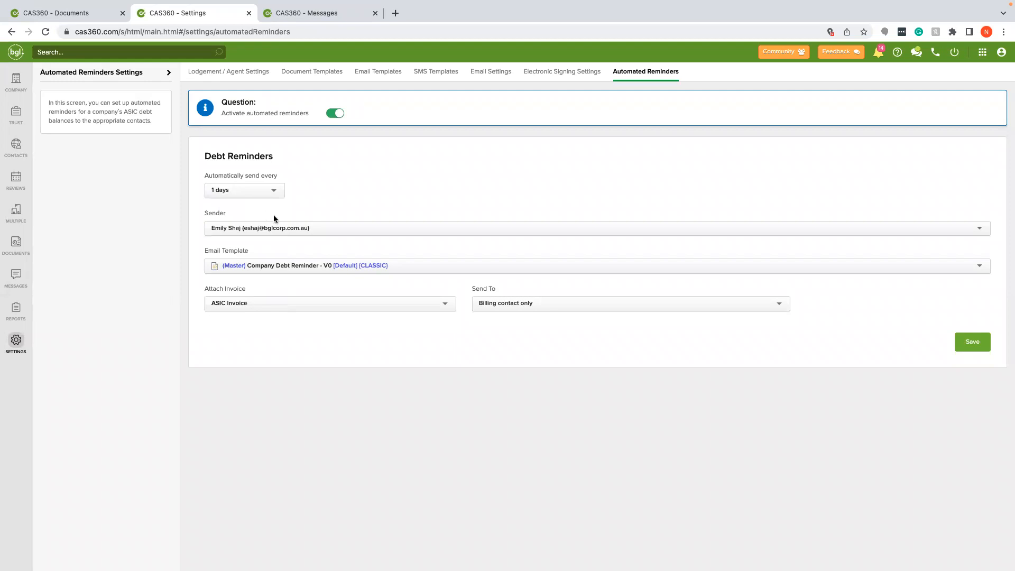
Review the available senders and choose the email template (Master) Company Debt Reminder - V0 [Default] (CLASSIC) for the debt reminders
click(363, 227)
scroll(338, 305, up, 1)
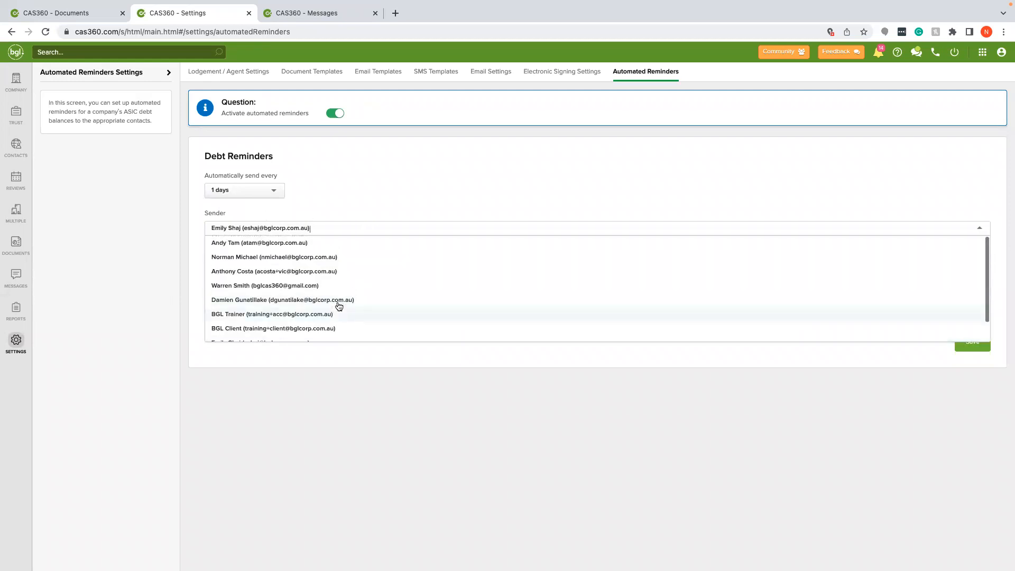
click(373, 213)
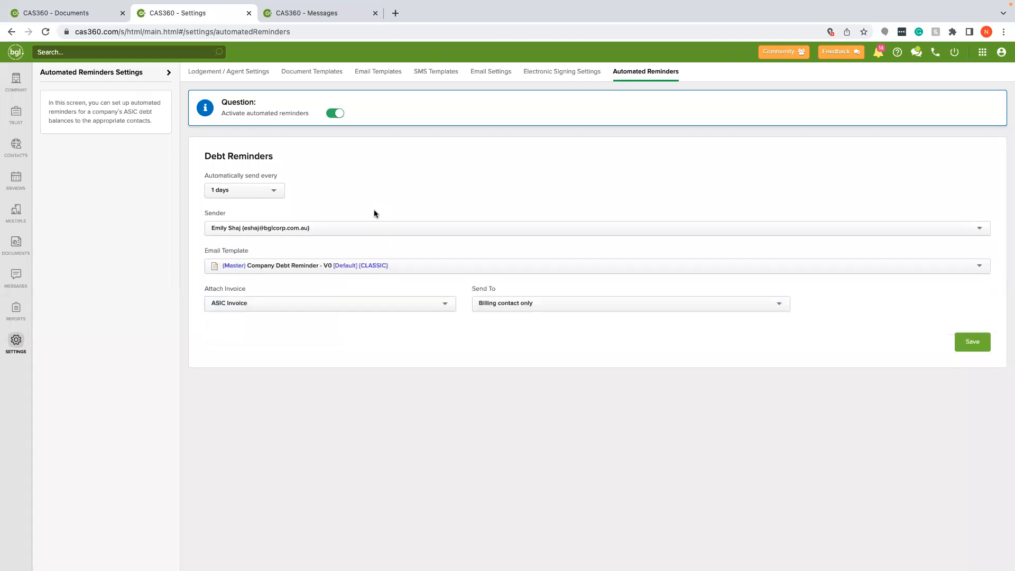
click(294, 265)
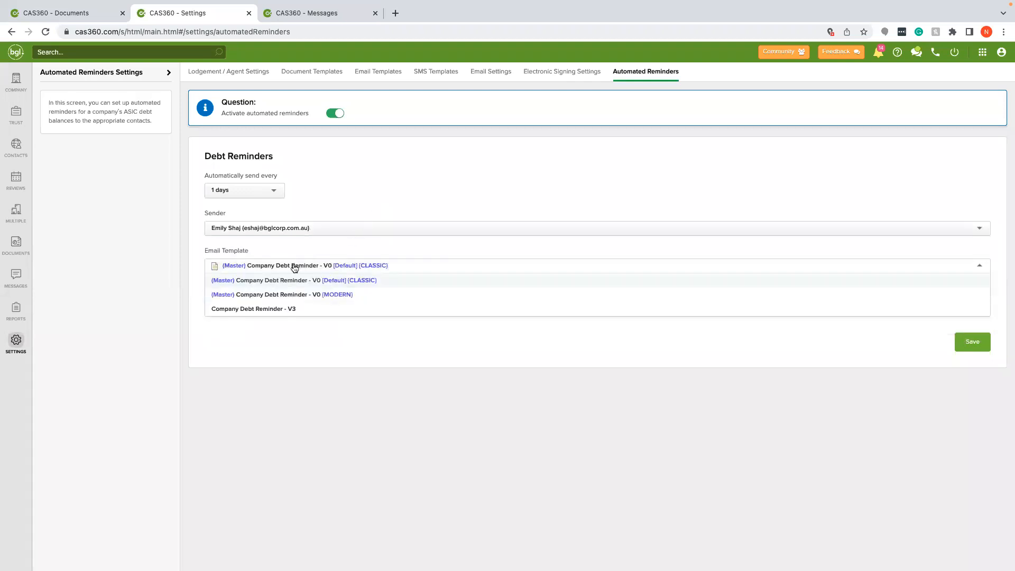
click(299, 279)
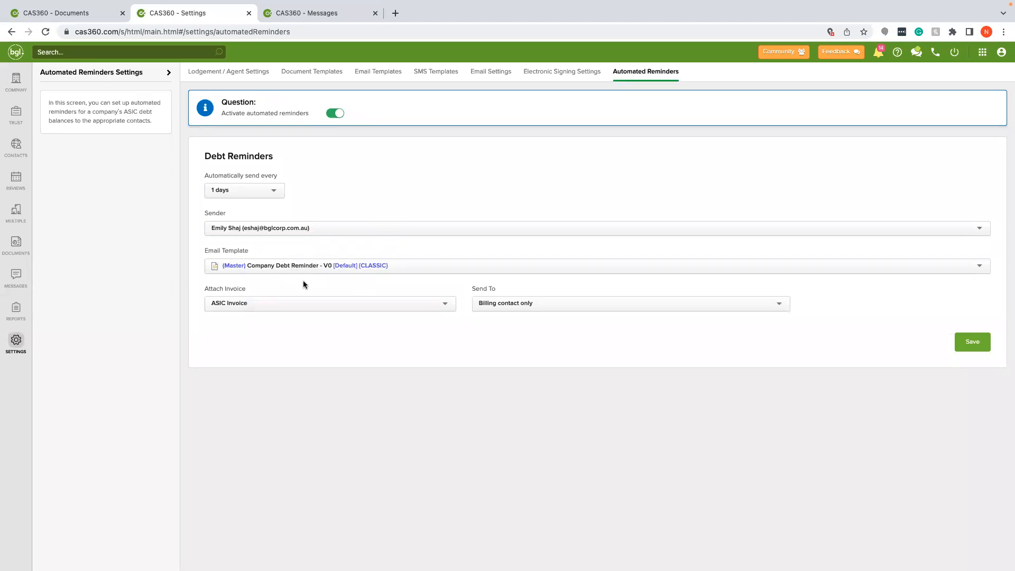
Review the invoice attachment options for the debt reminders and choose ASIC Invoice
click(297, 302)
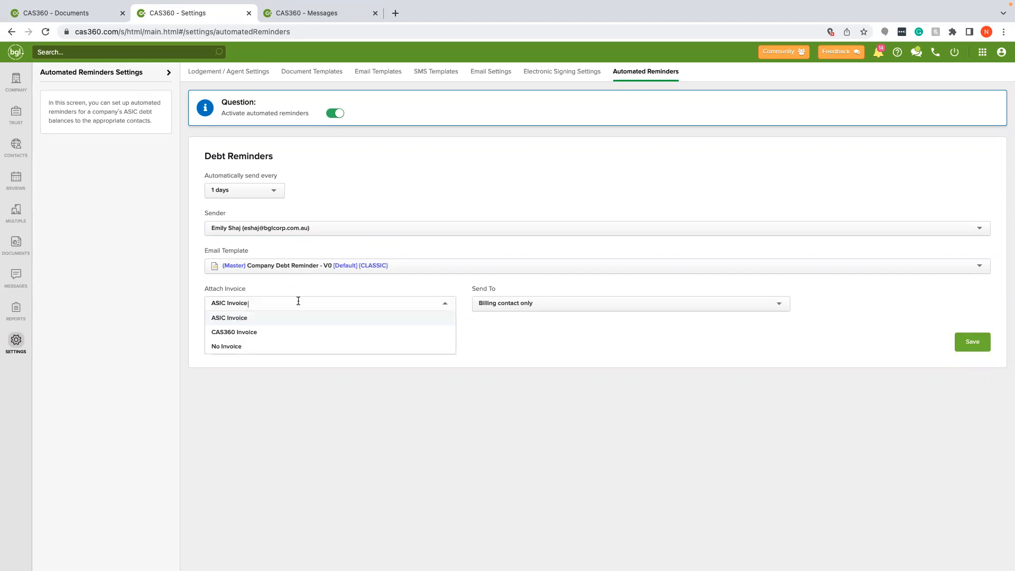
click(491, 349)
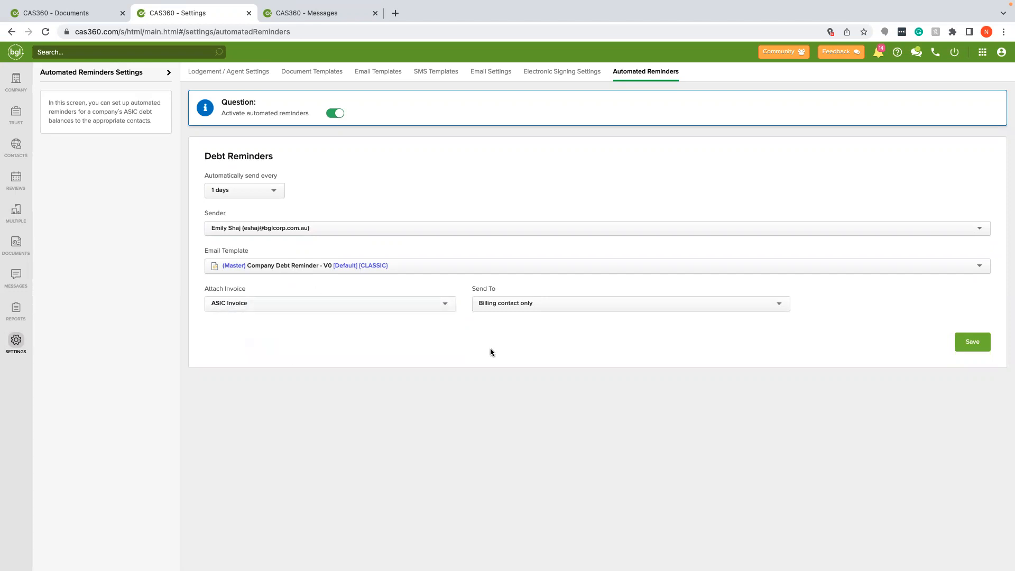
click(406, 301)
click(389, 347)
click(378, 302)
click(377, 319)
Review the recipient options, keep Billing contact only, and save the debt reminder settings
click(581, 304)
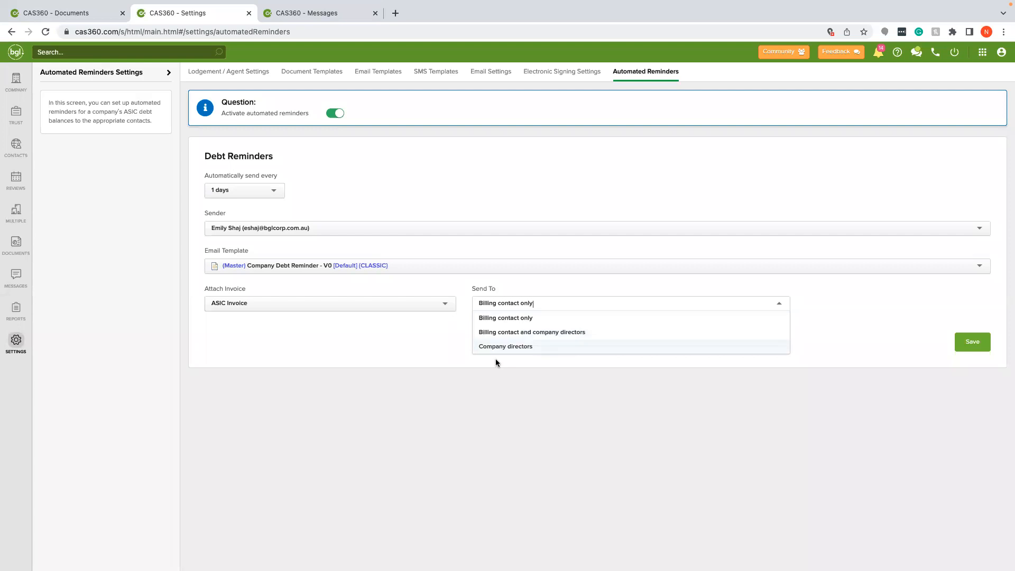
click(419, 350)
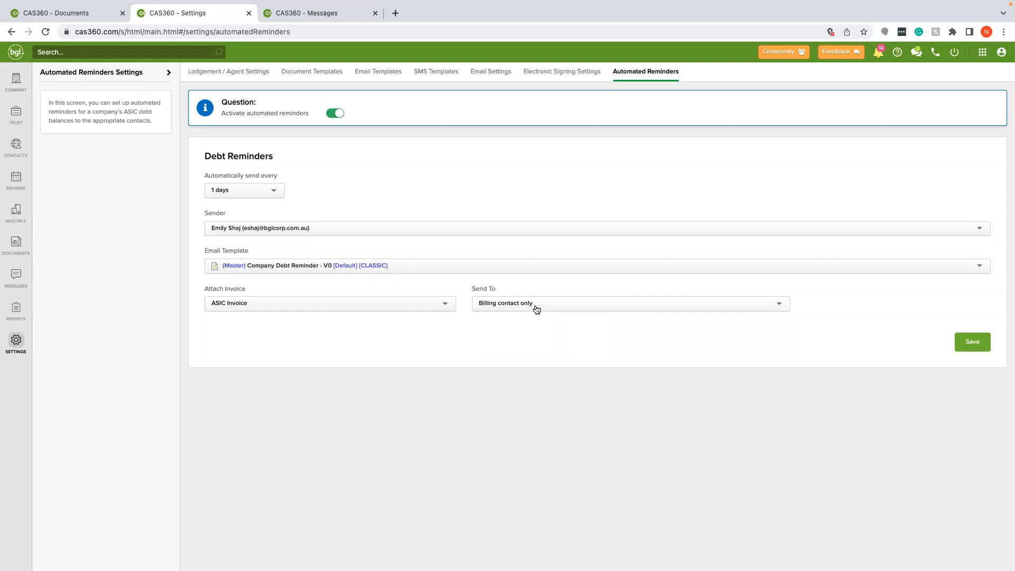
click(970, 342)
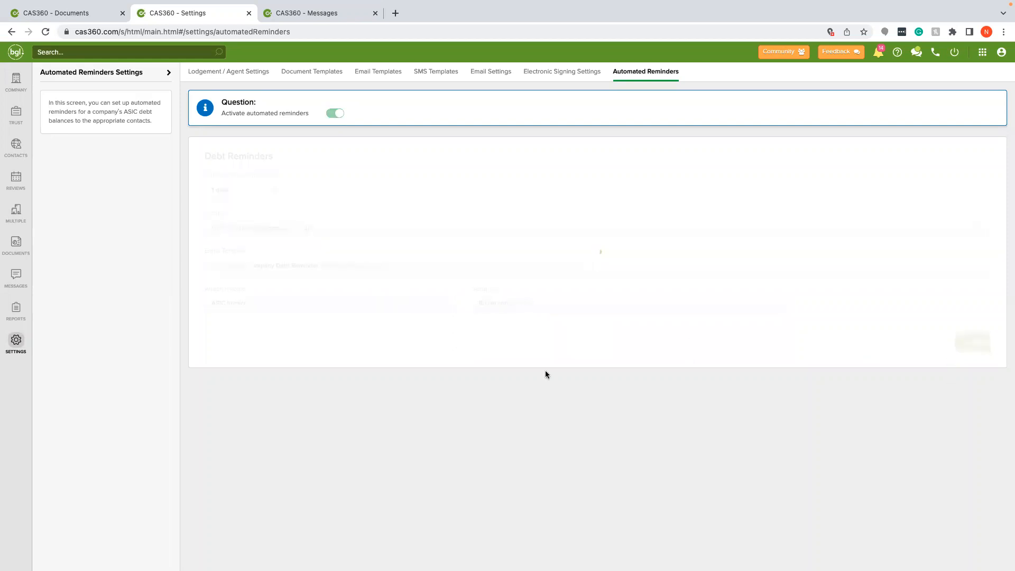
Add an empty billing contact entry to the company contacts of BGL INCORP COMPANY PTY LTD, and return to the company list
click(16, 79)
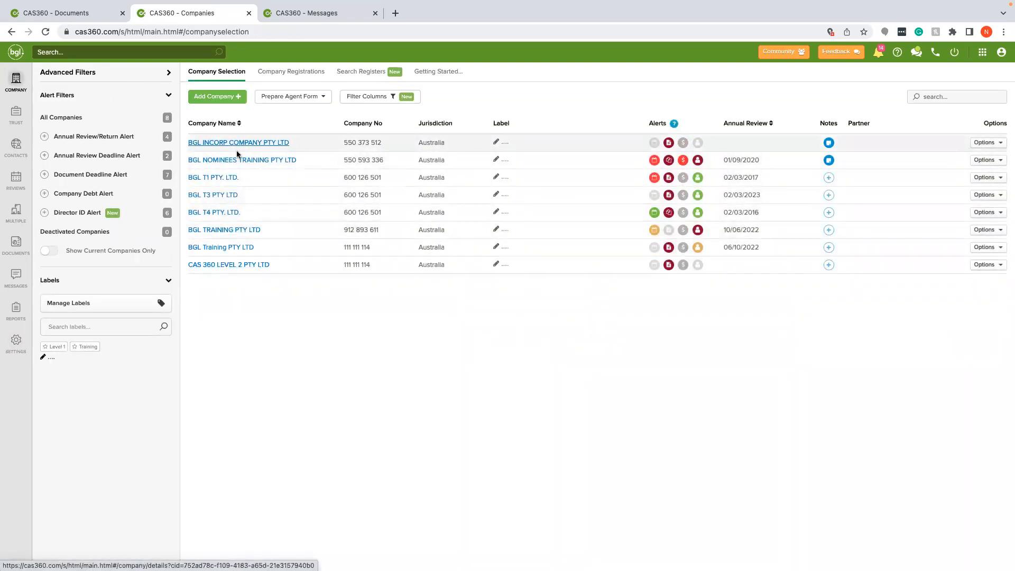
click(238, 143)
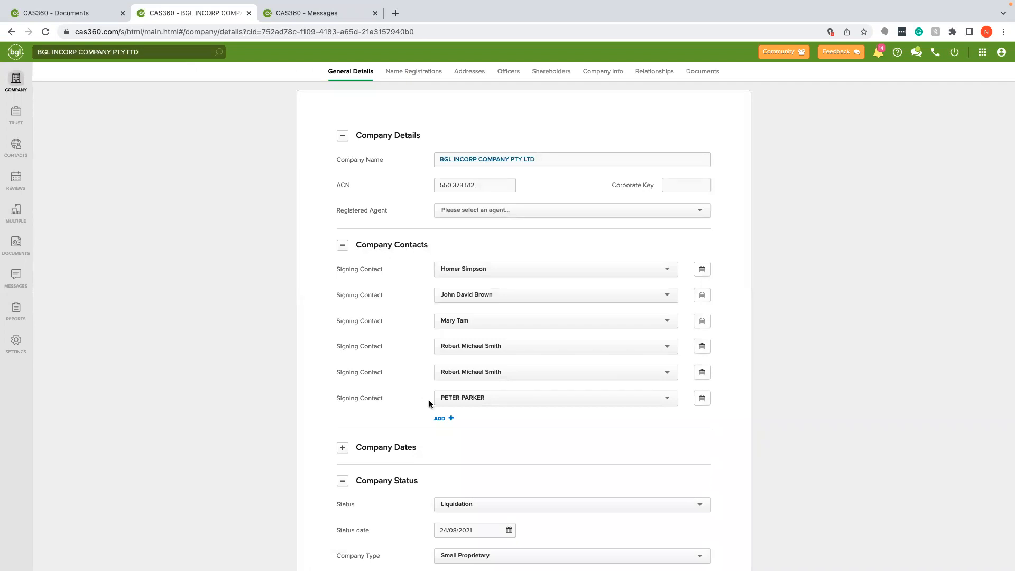
click(446, 419)
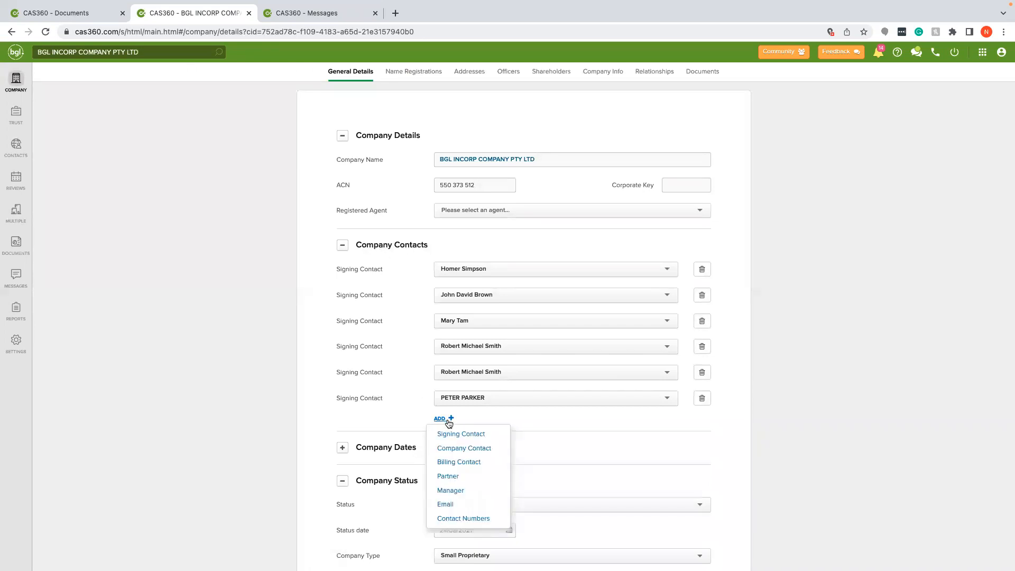
click(455, 462)
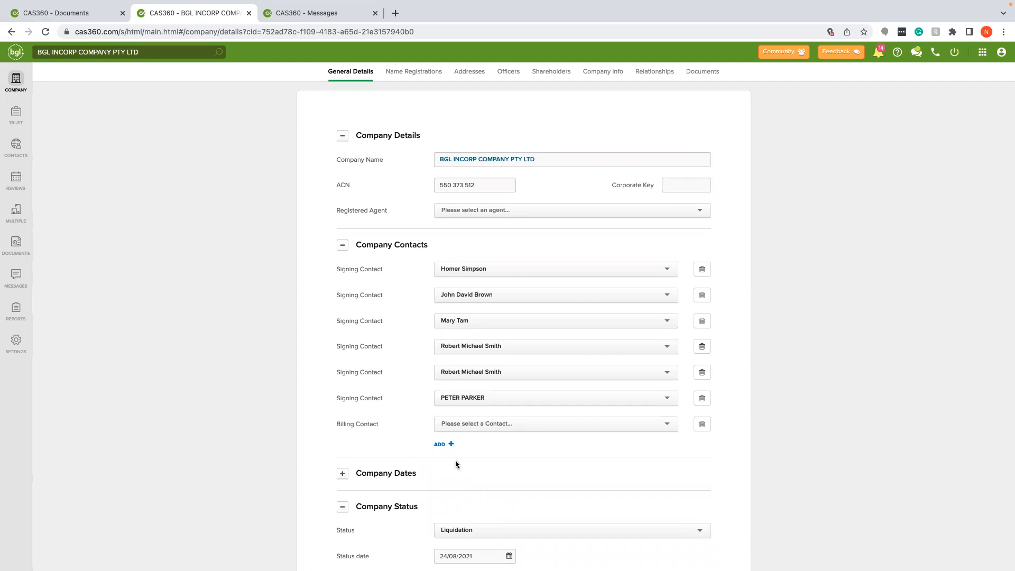
click(21, 83)
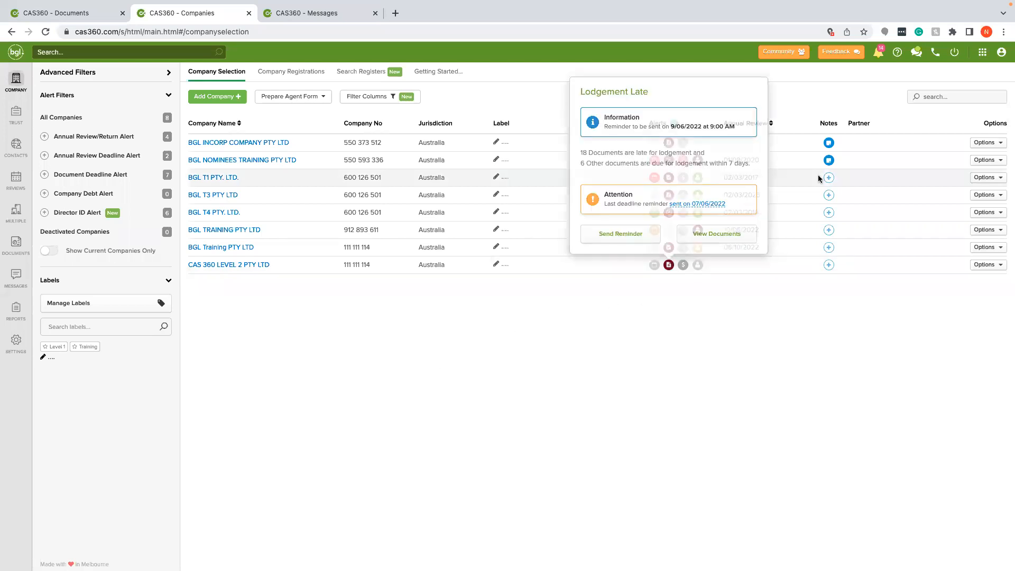
mouse_move(683, 161)
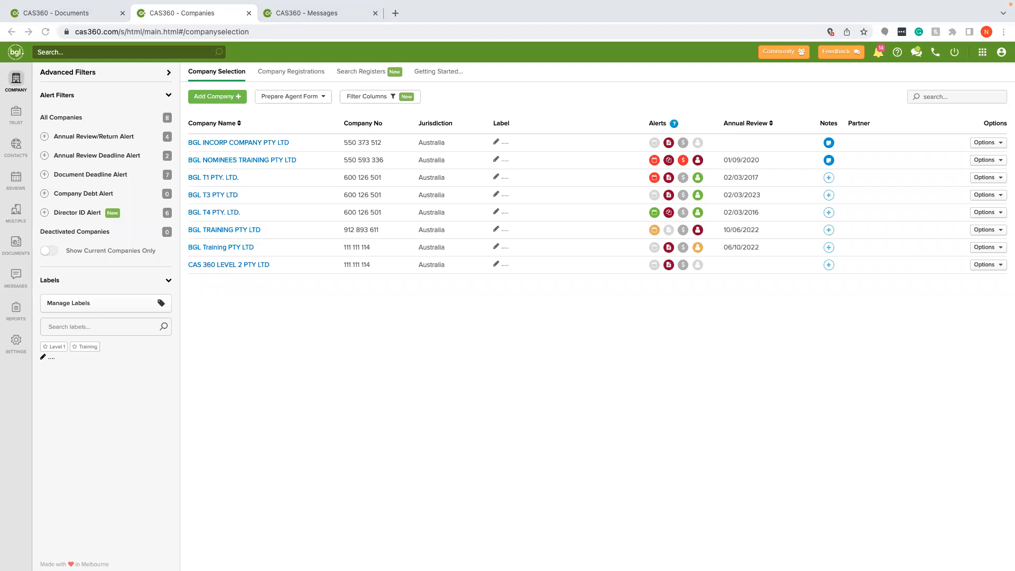
click(363, 340)
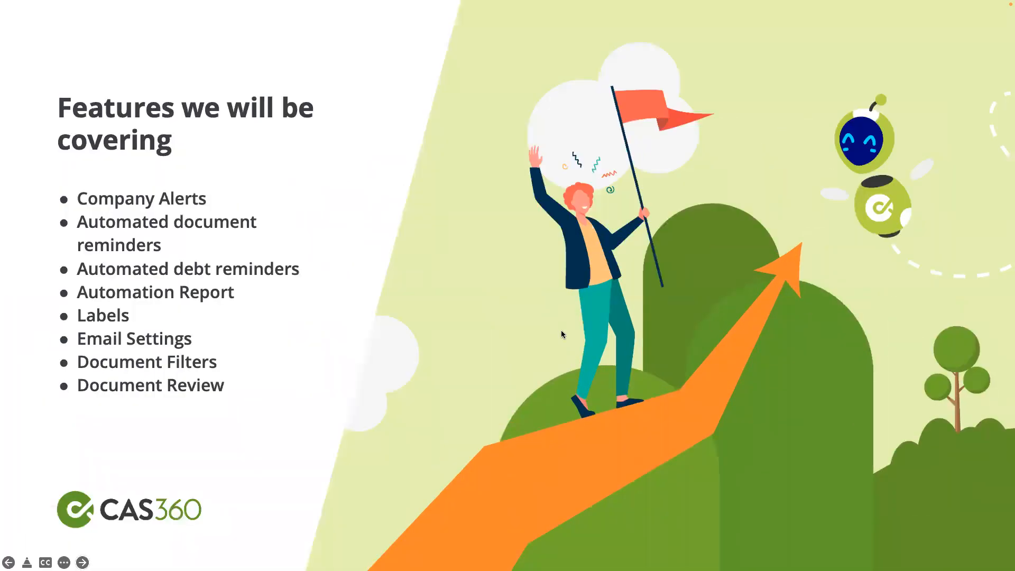
click(561, 331)
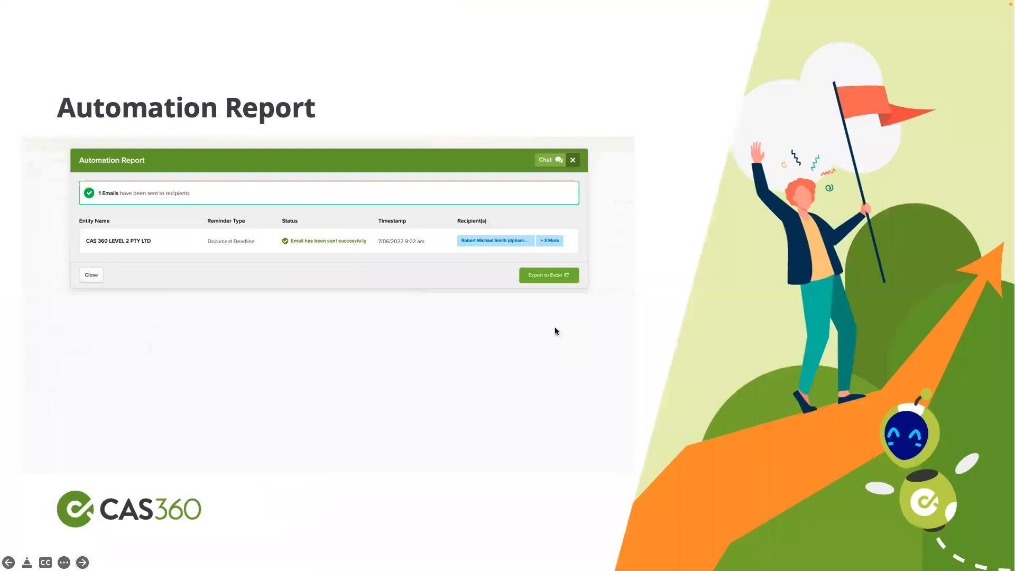
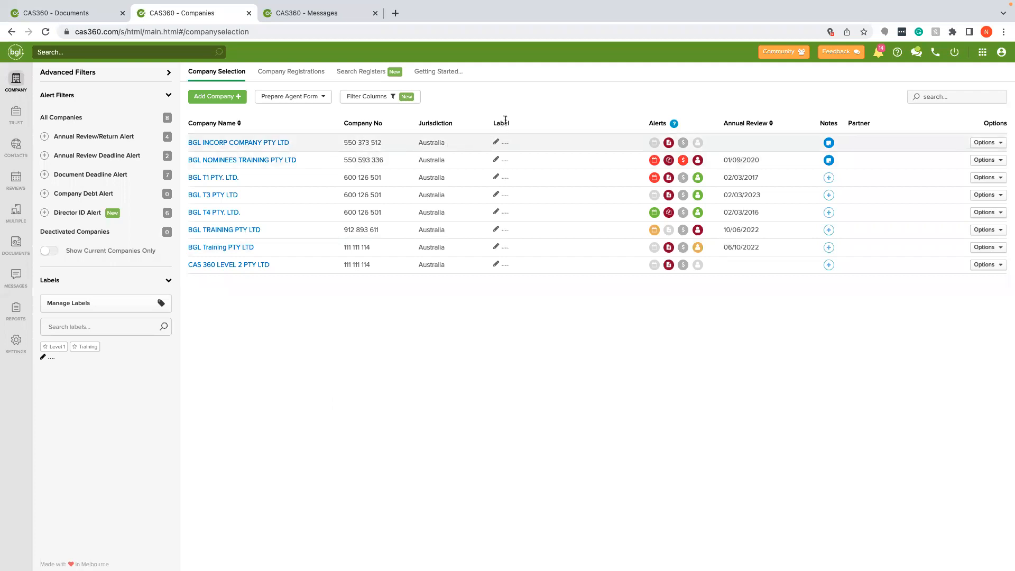
Create the label CAS360 on BGL INCORP COMPANY PTY LTD and filter the company list by that label
click(505, 142)
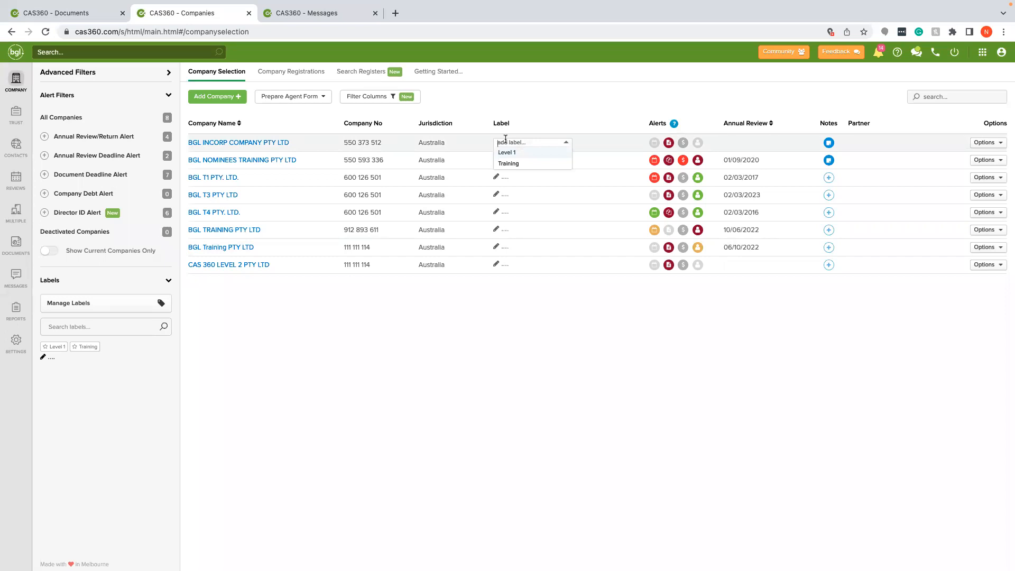
text(CAS360)
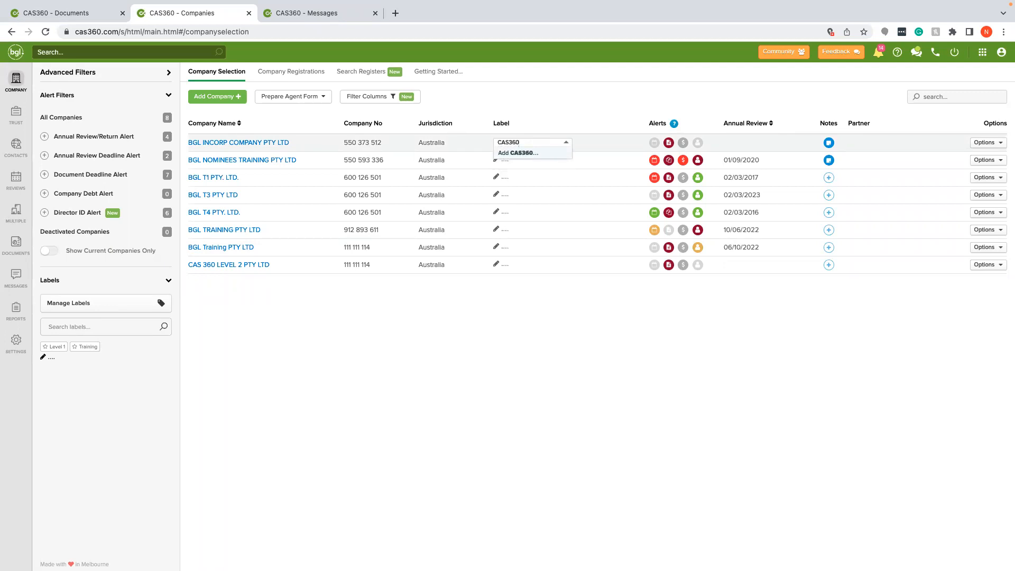
click(521, 153)
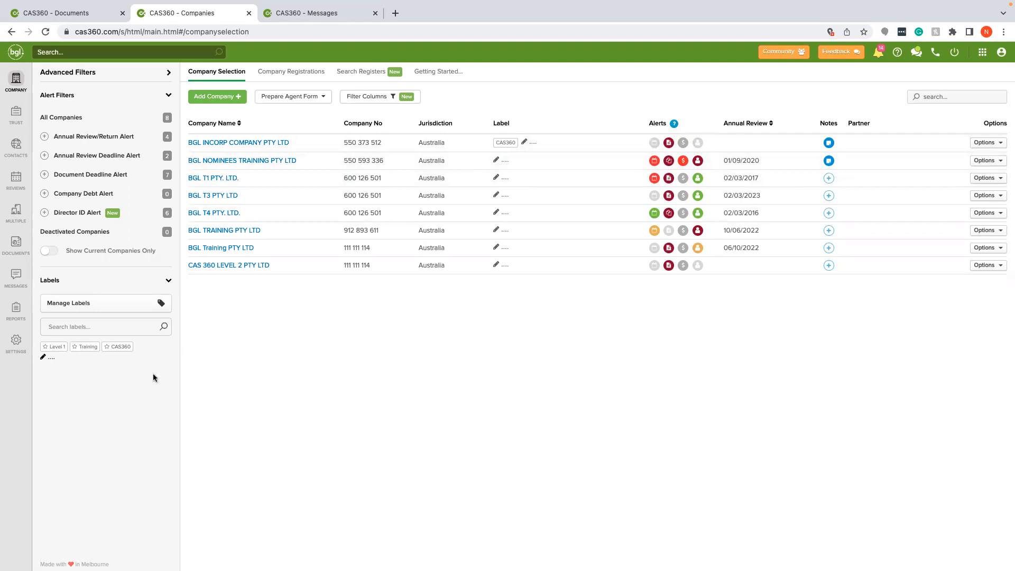
click(123, 350)
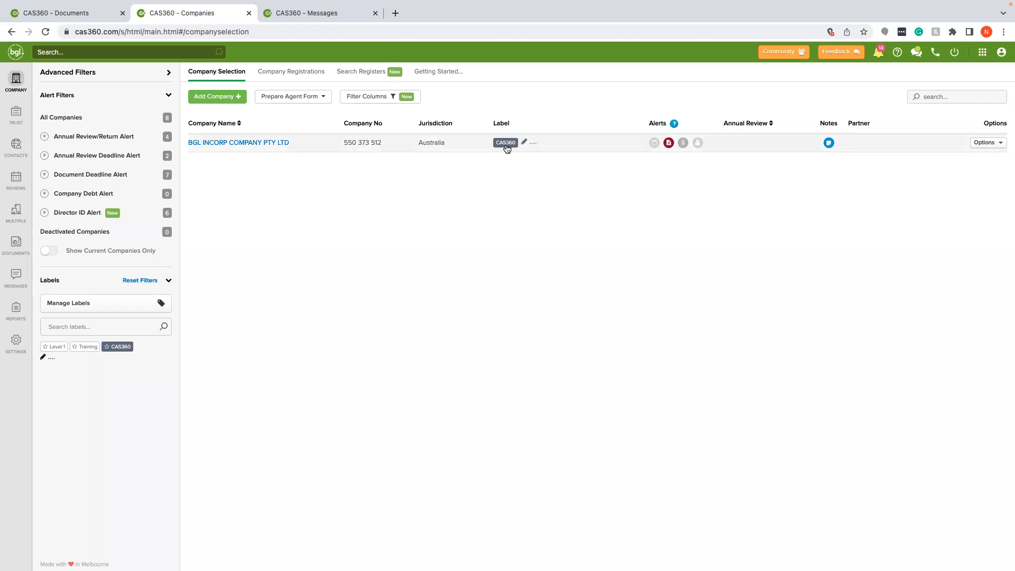
Add the existing labels Level 1 and Training to BGL INCORP COMPANY PTY LTD
click(532, 143)
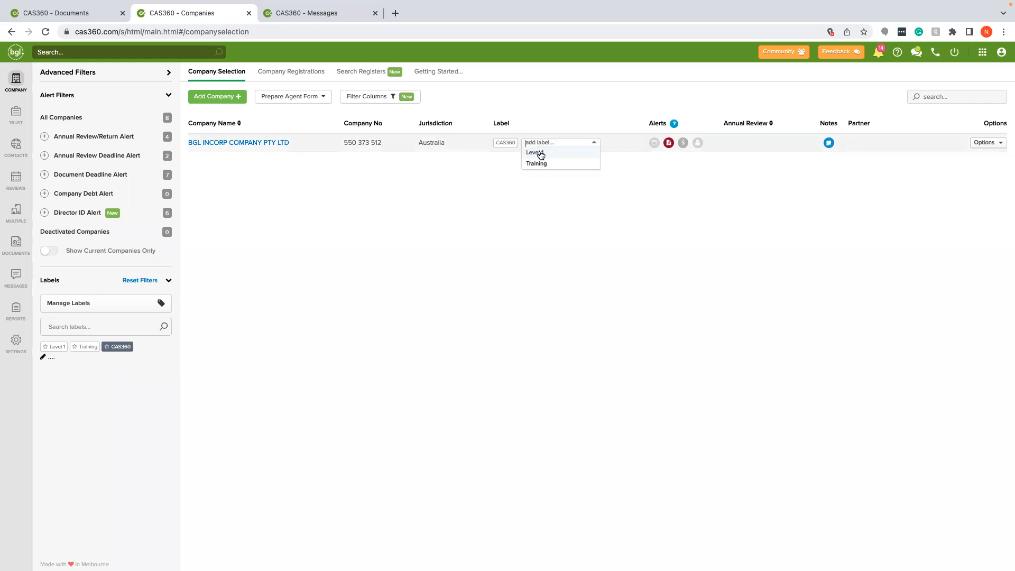
click(541, 153)
click(551, 143)
click(566, 155)
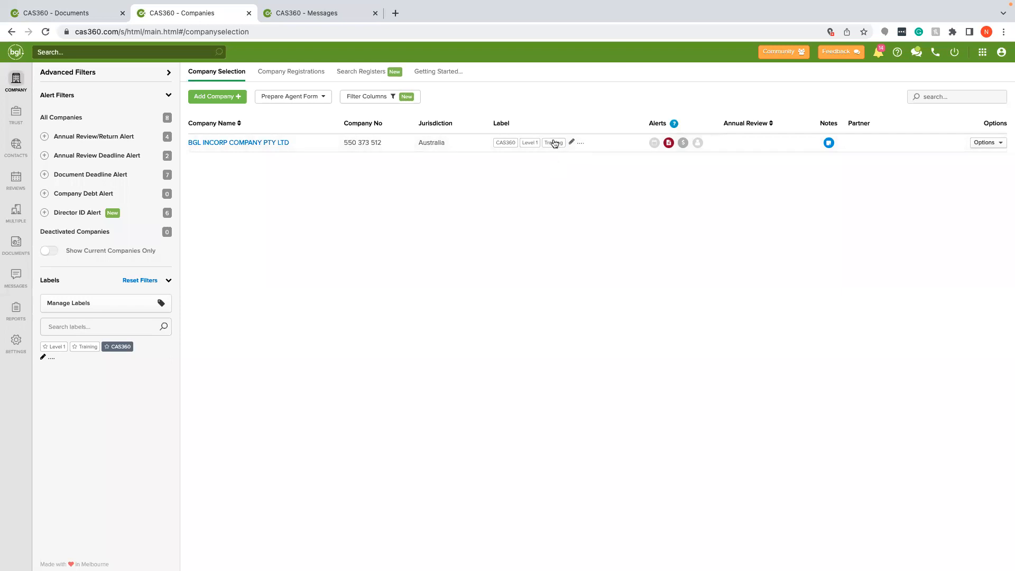
Clear the CAS360 label filter from the company list and select the CAS360 label in Manage Labels
click(570, 143)
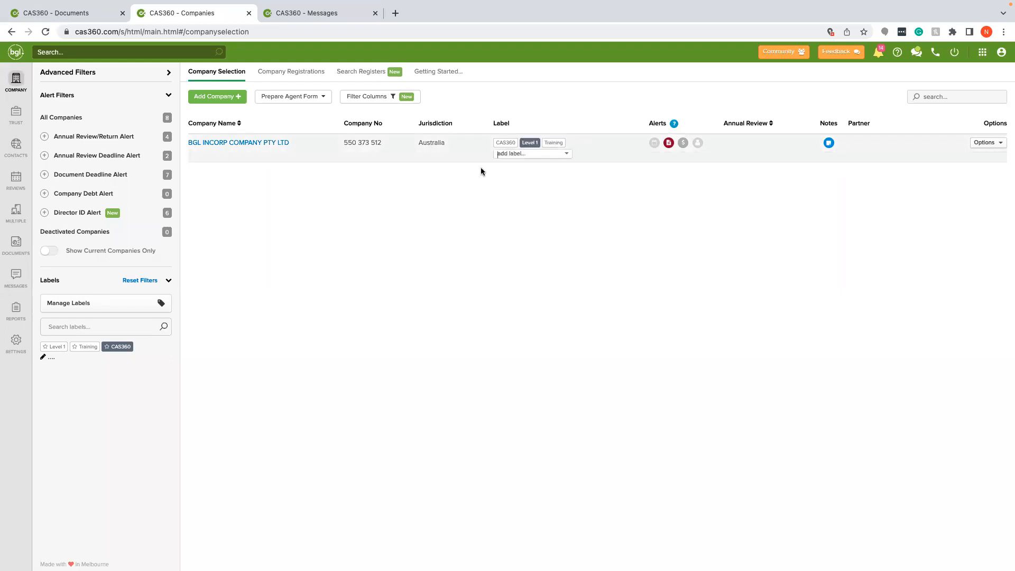
click(128, 347)
click(128, 346)
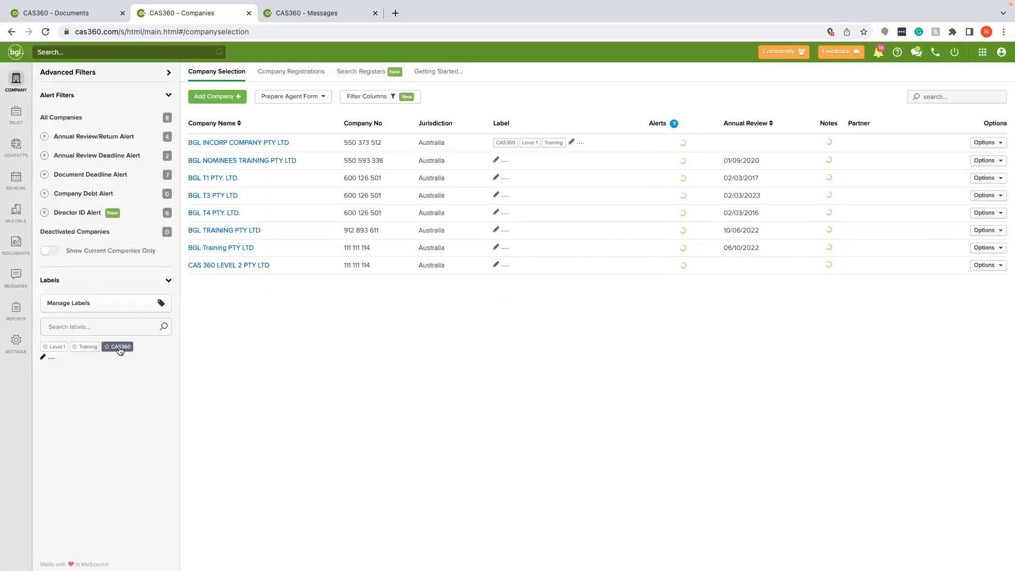
click(104, 304)
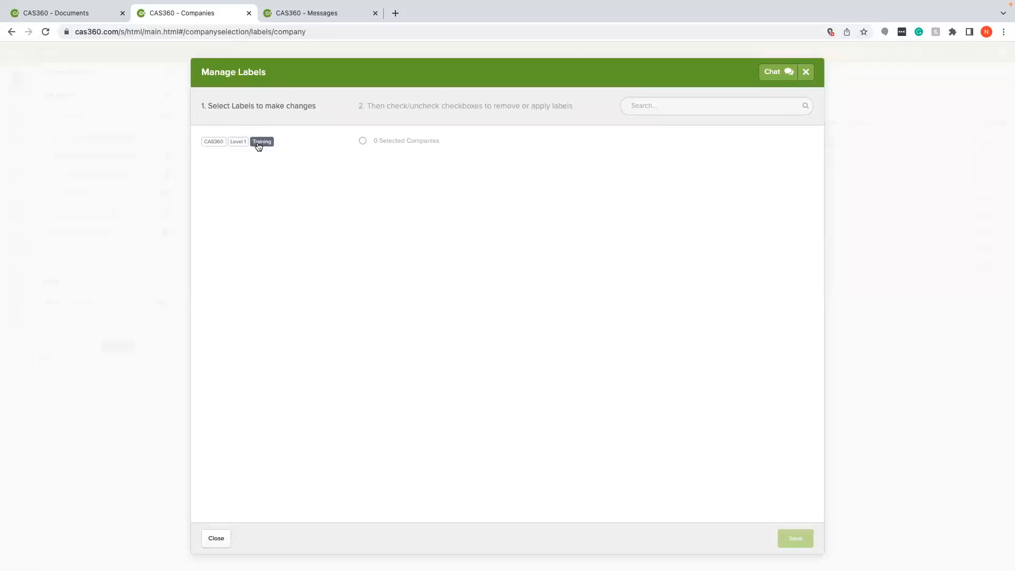
click(212, 142)
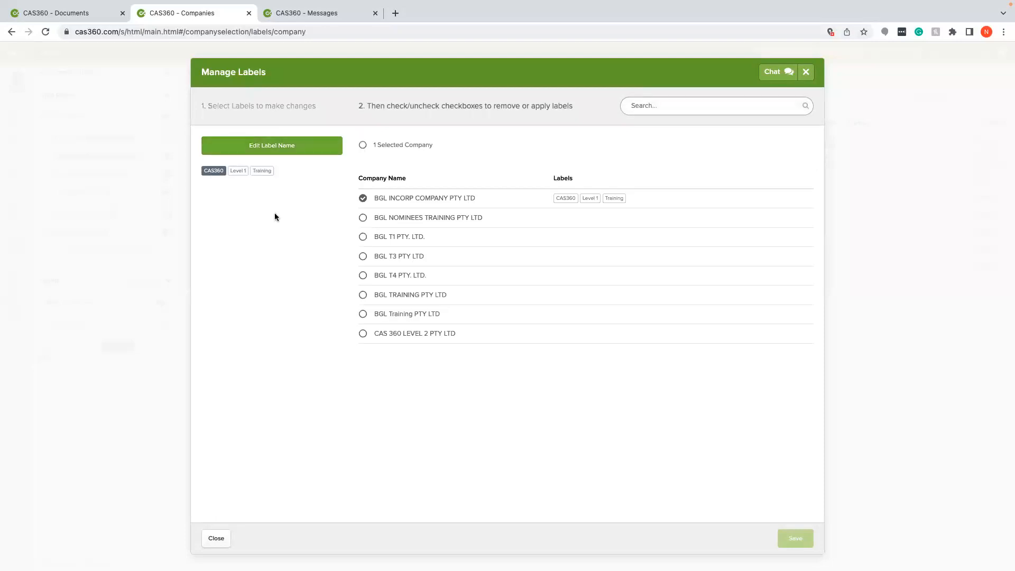
Apply the CAS360 label to all the other companies, from BGL NOMINEES TRAINING PTY LTD to CAS 360 LEVEL 2 PTY LTD
click(363, 217)
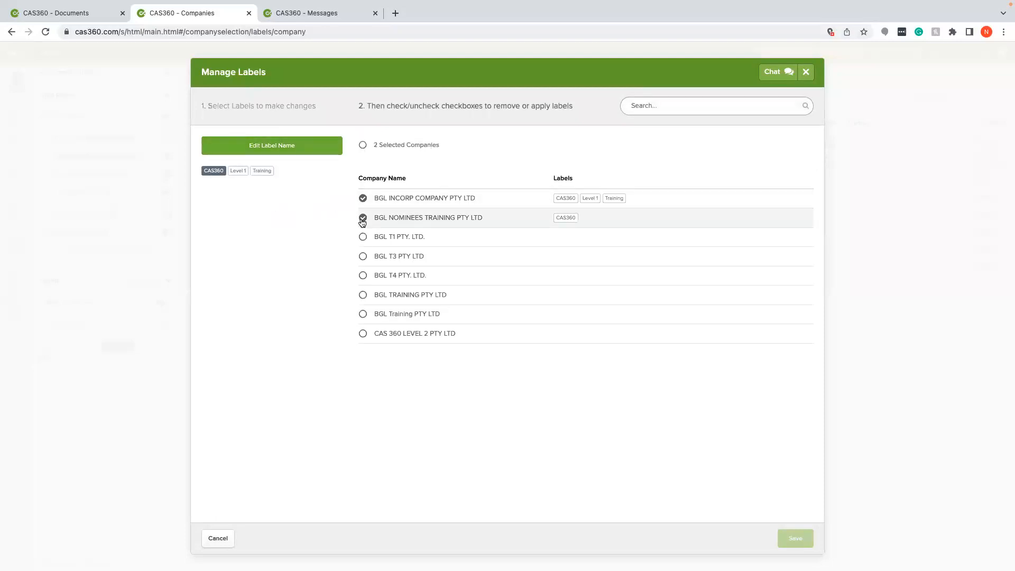
click(362, 256)
click(362, 274)
click(363, 295)
click(363, 313)
click(363, 334)
click(363, 237)
Remove the CAS360 label from every company, including BGL INCORP COMPANY PTY LTD, and save the label changes
click(363, 238)
click(362, 258)
click(363, 276)
click(362, 296)
click(363, 314)
click(363, 333)
click(363, 218)
click(363, 197)
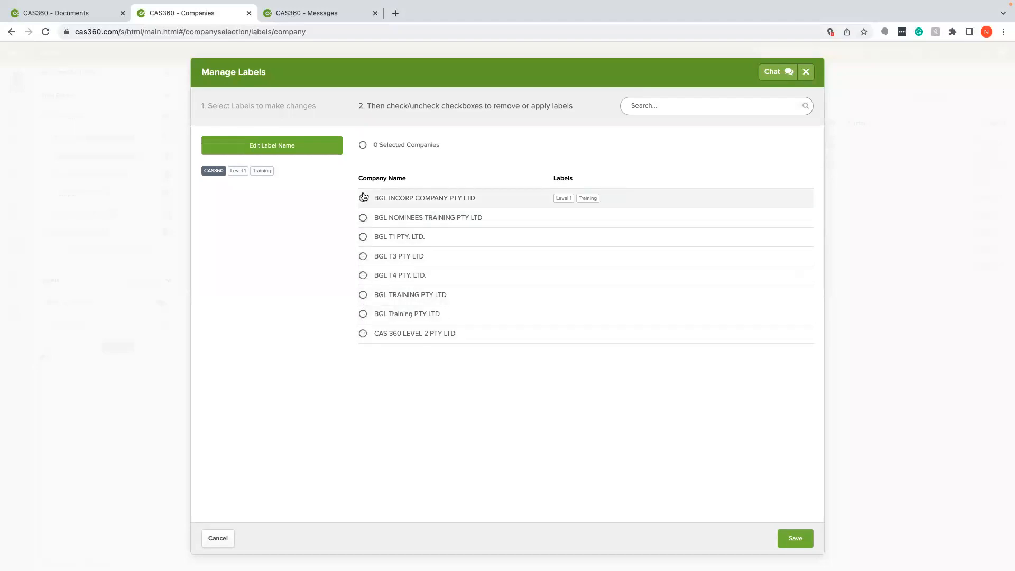
click(794, 538)
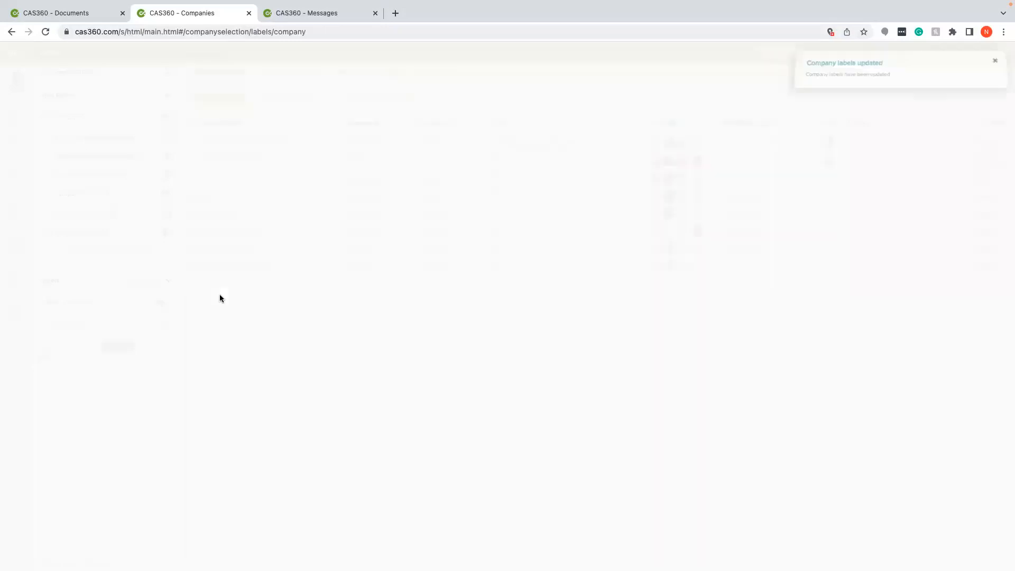
Delete the Training label and check which labels can be added to BGL INCORP COMPANY PTY LTD
click(115, 348)
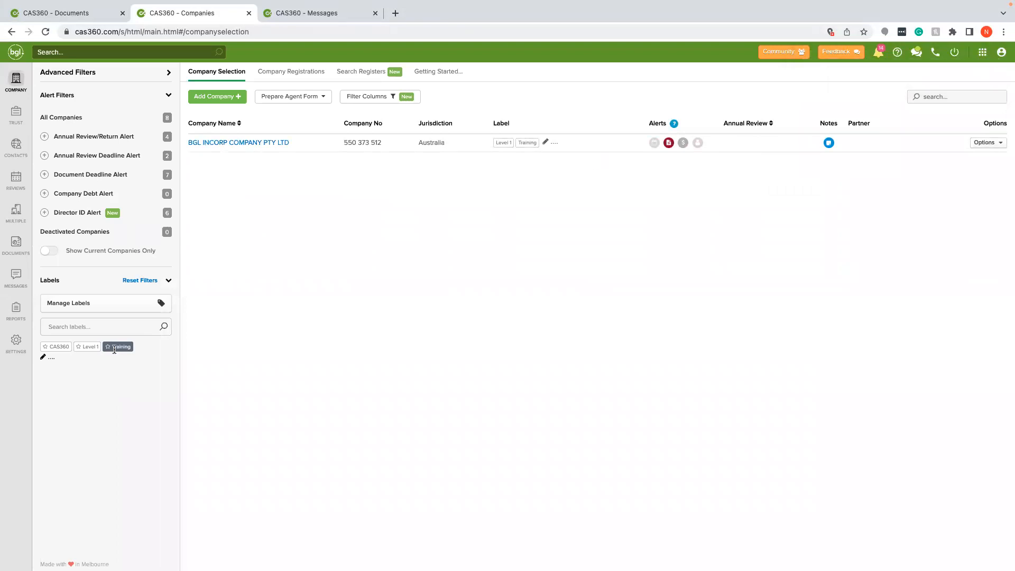
click(131, 360)
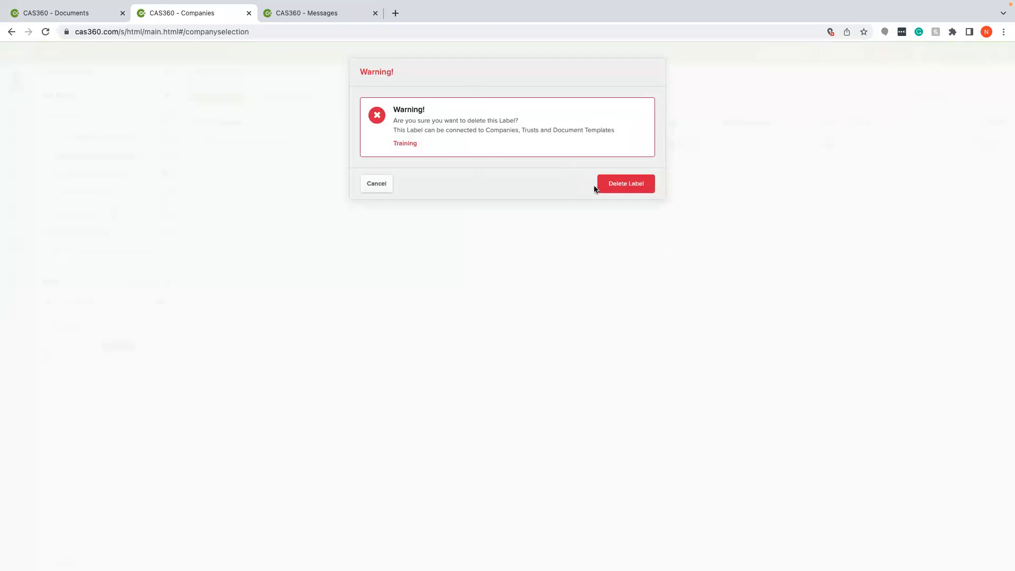
click(626, 185)
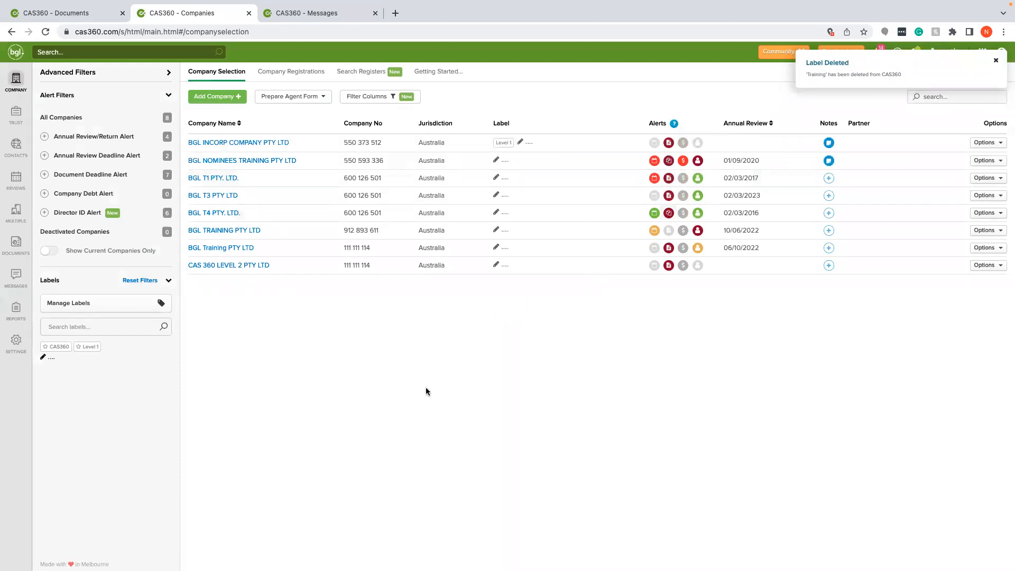
click(520, 142)
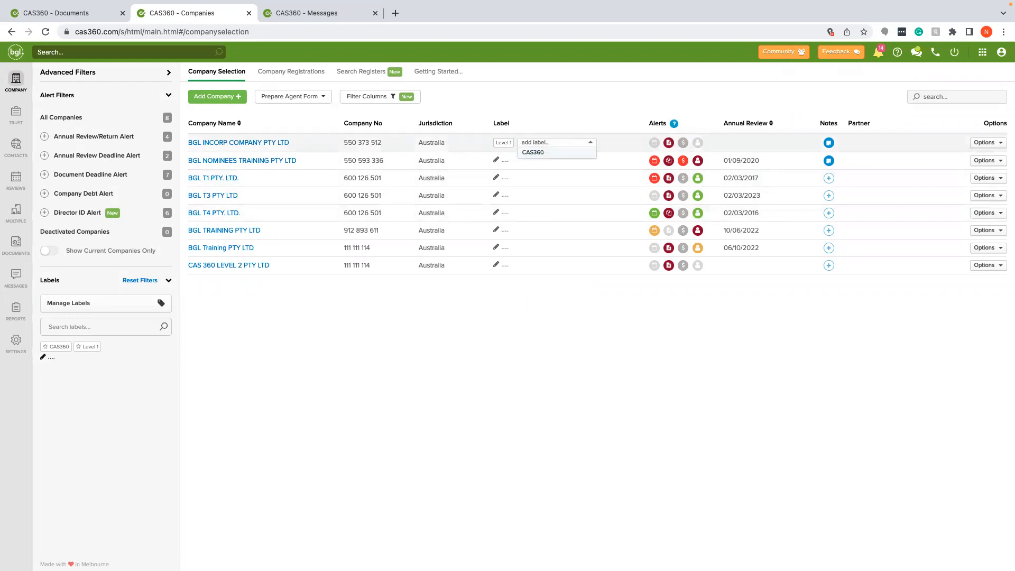
click(452, 351)
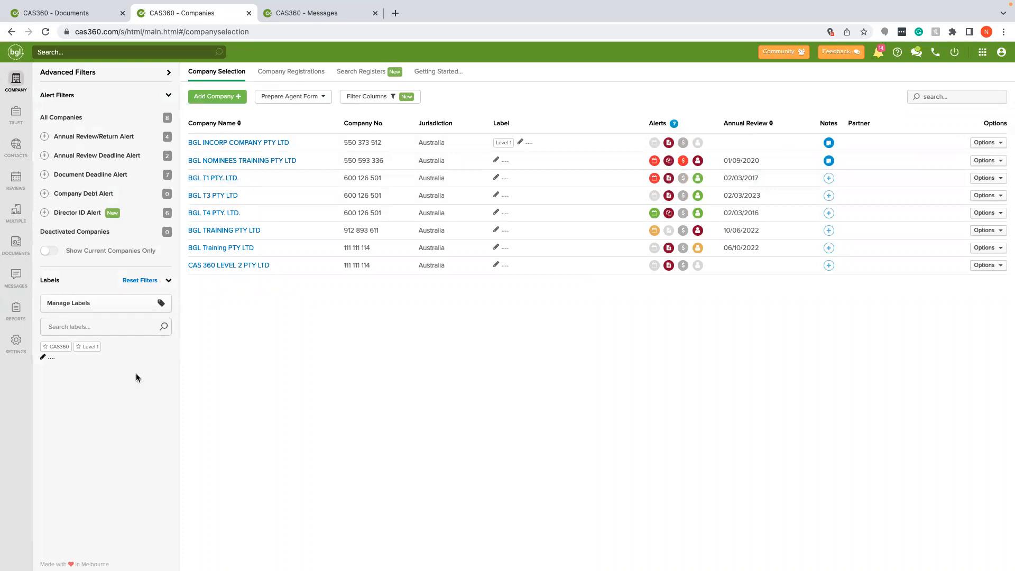
Filter the company list by the starred Level 1 label, view the trust selection and return to the companies
click(87, 347)
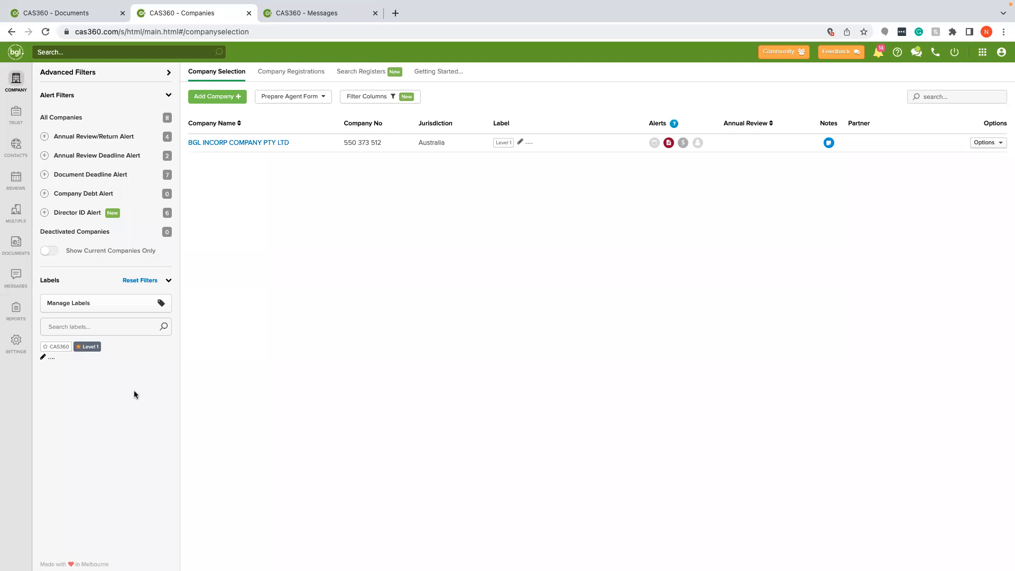
click(19, 120)
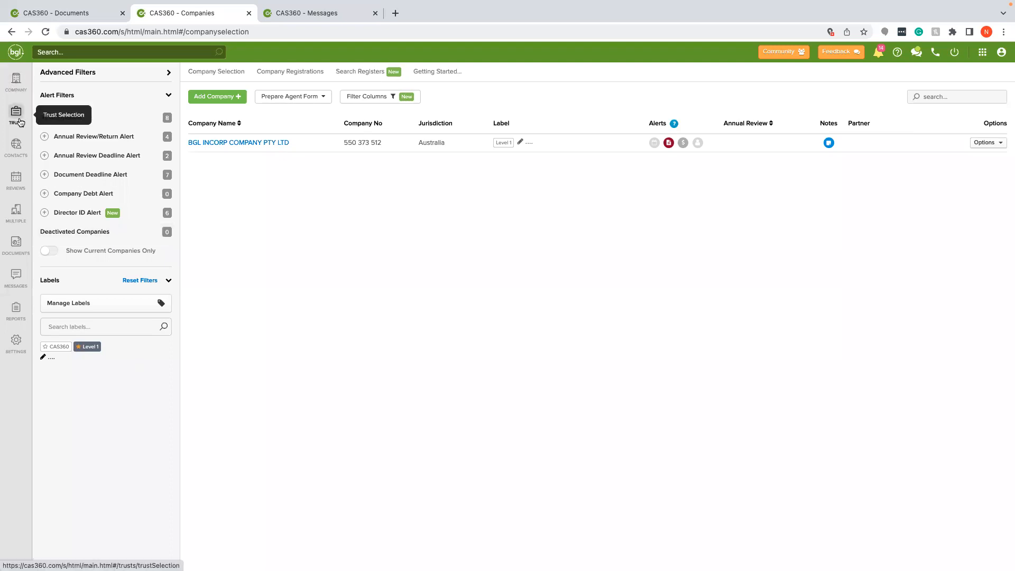
click(16, 80)
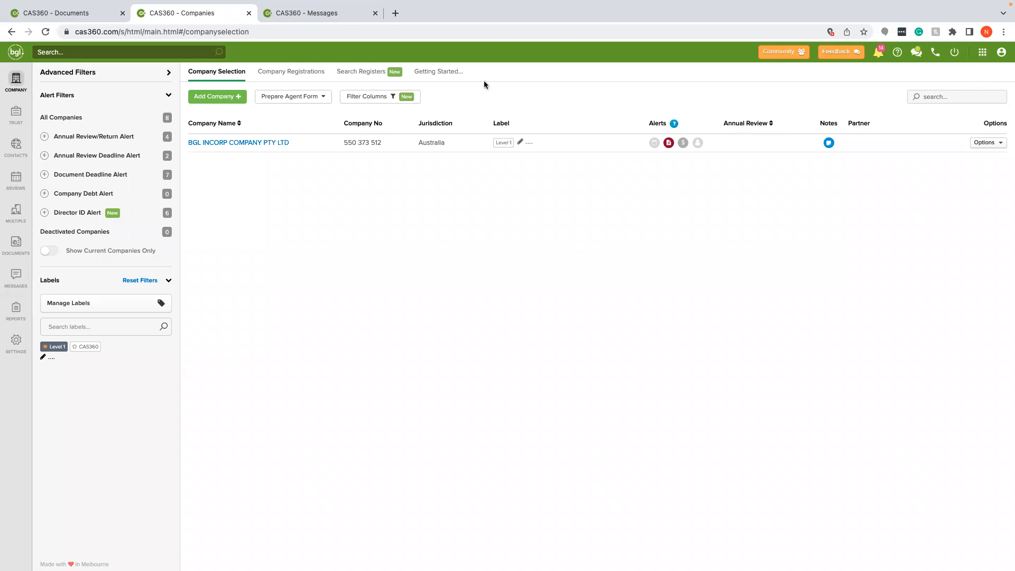
Open the notification settings and enable receiving email reminders from CAS360
click(878, 56)
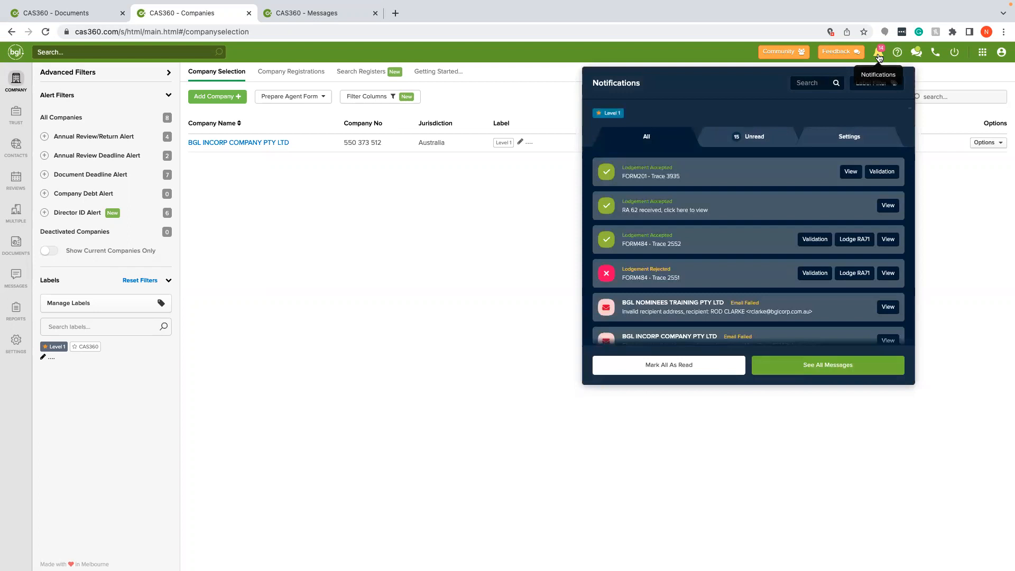
click(849, 135)
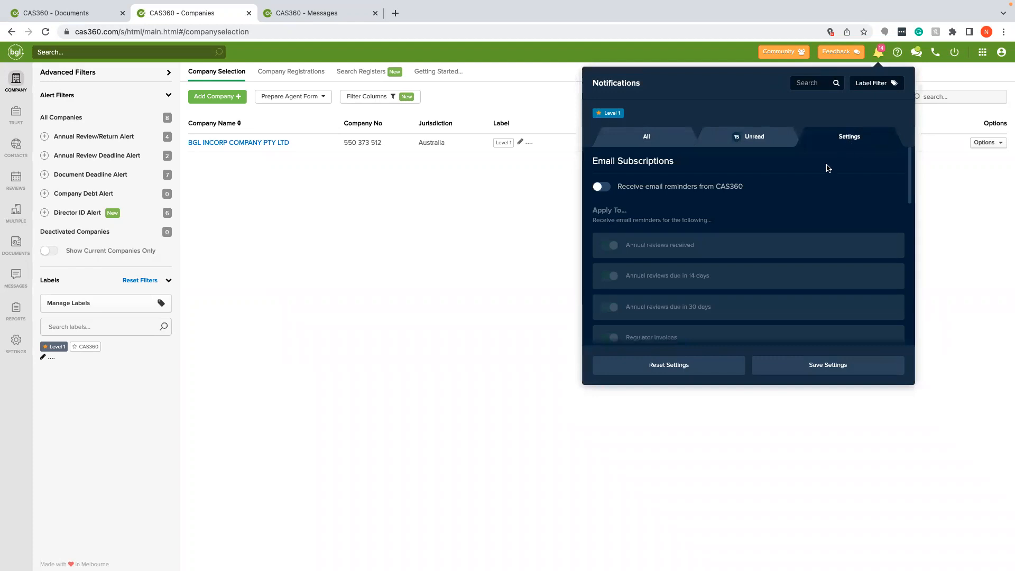
click(607, 188)
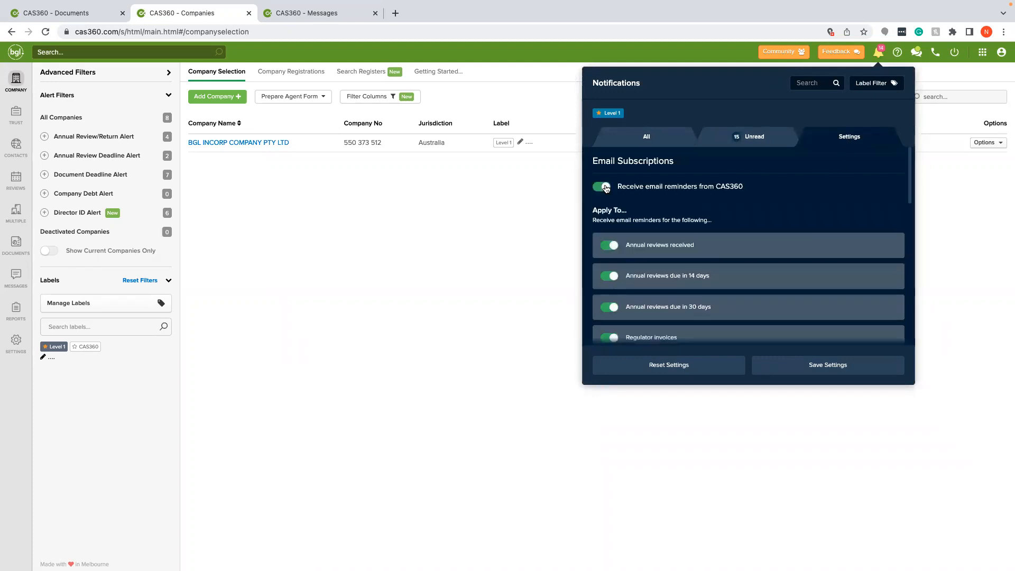
Review the list of email reminder types, toggling Rejected Lodgements off and on again
scroll(724, 191, down, 1)
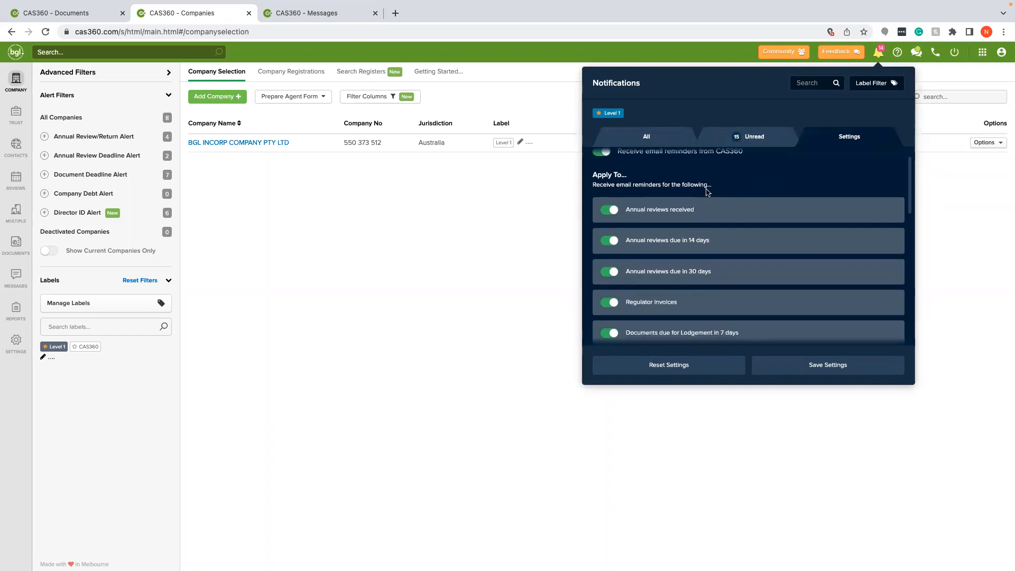
scroll(707, 191, down, 1)
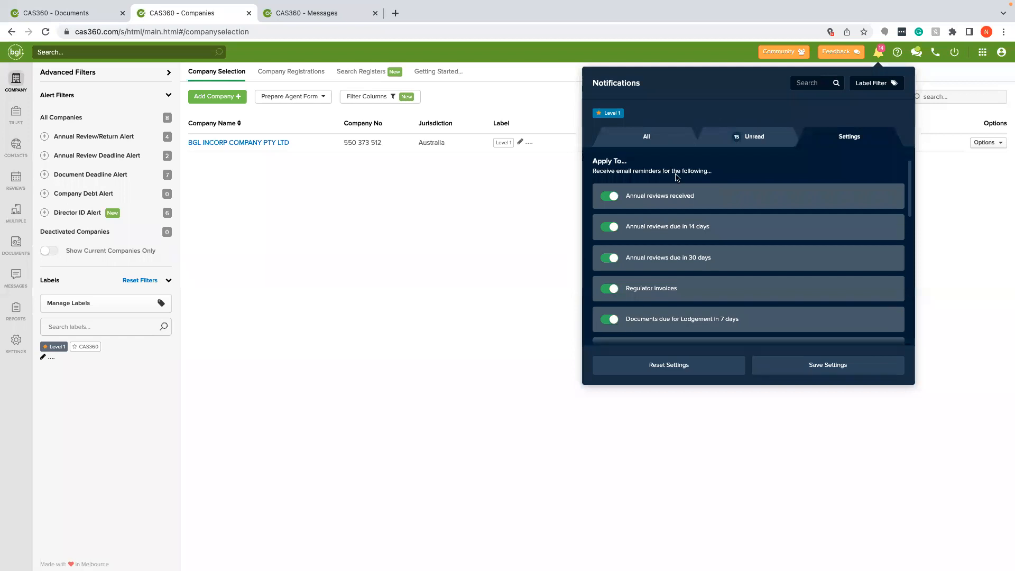
scroll(675, 175, down, 3)
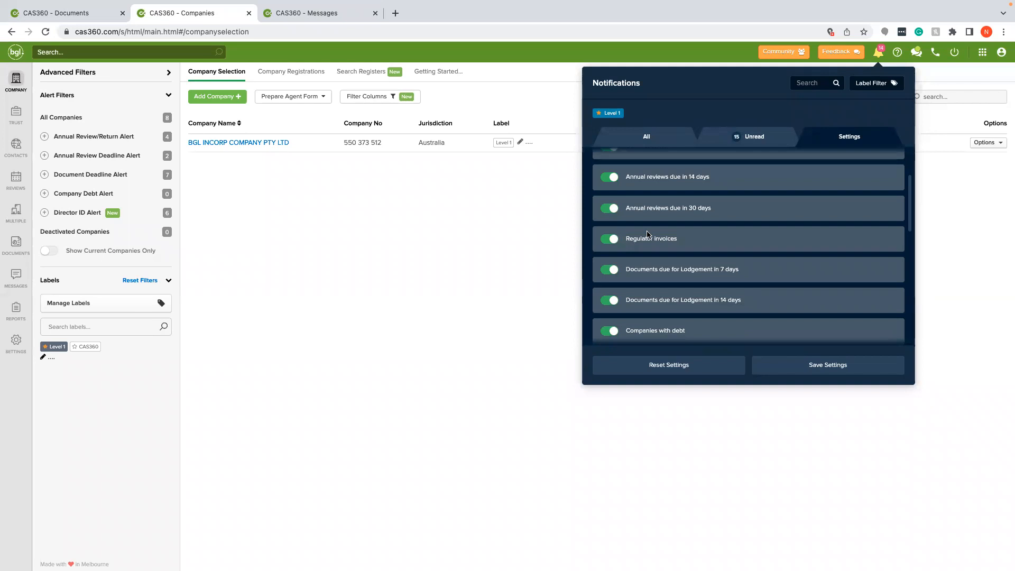
scroll(648, 235, down, 1)
scroll(648, 234, down, 3)
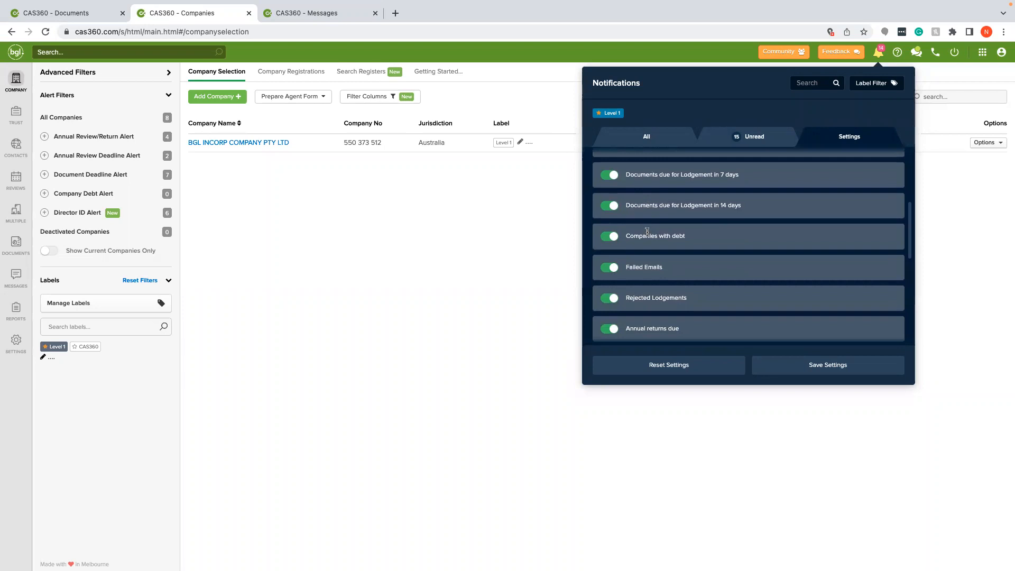
scroll(648, 232, down, 3)
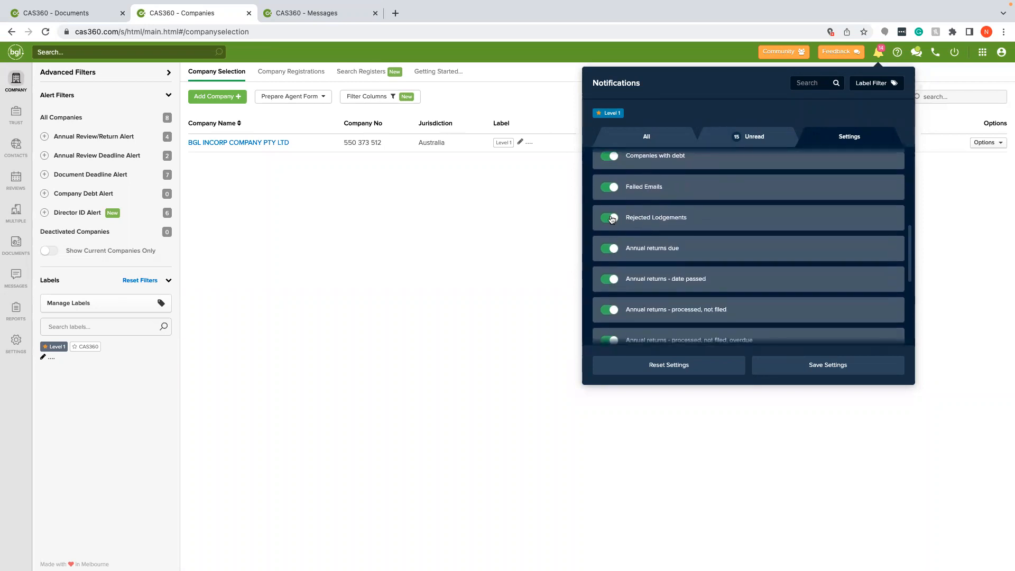
click(610, 218)
click(609, 217)
scroll(665, 226, down, 3)
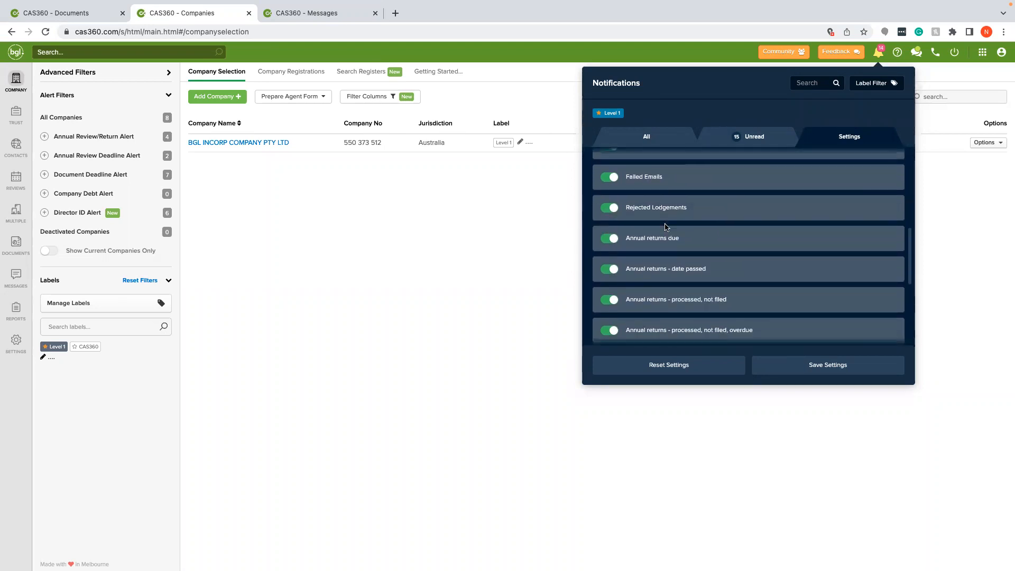
scroll(669, 222, down, 5)
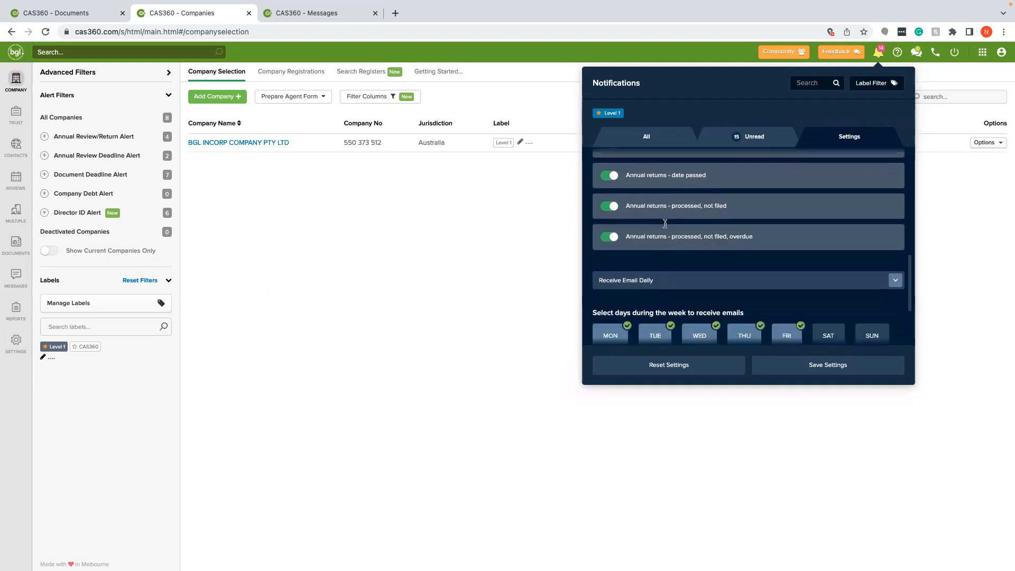
Browse the email frequency options, try different days from Thursday to Sunday, and restore the Monday to Friday selection
click(680, 196)
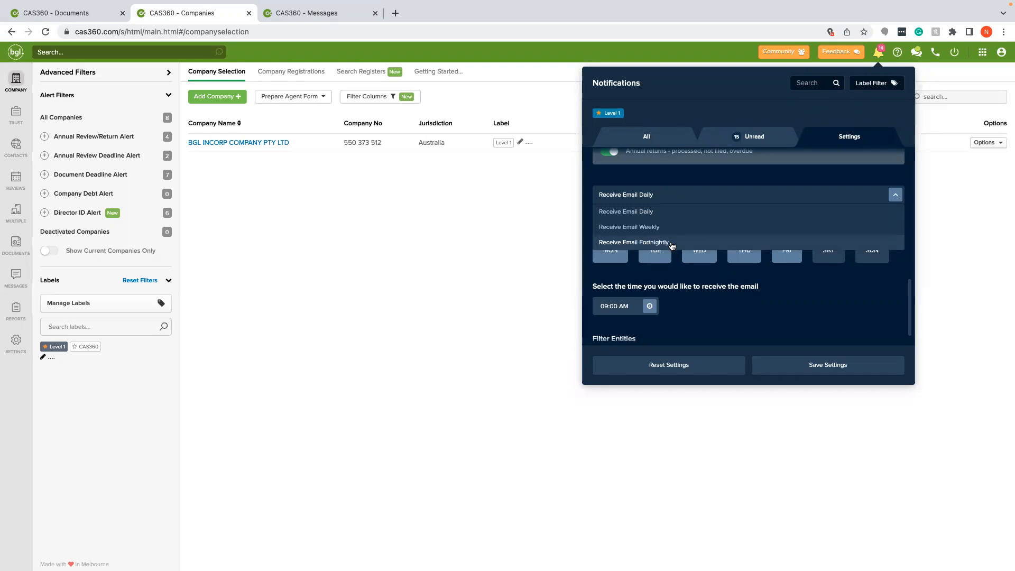
click(676, 283)
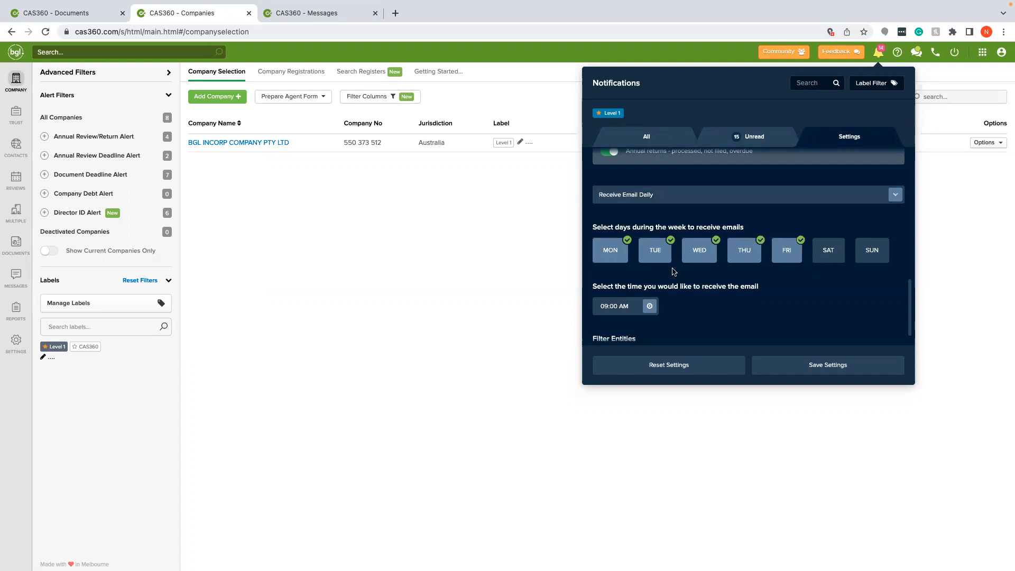
click(745, 259)
click(783, 258)
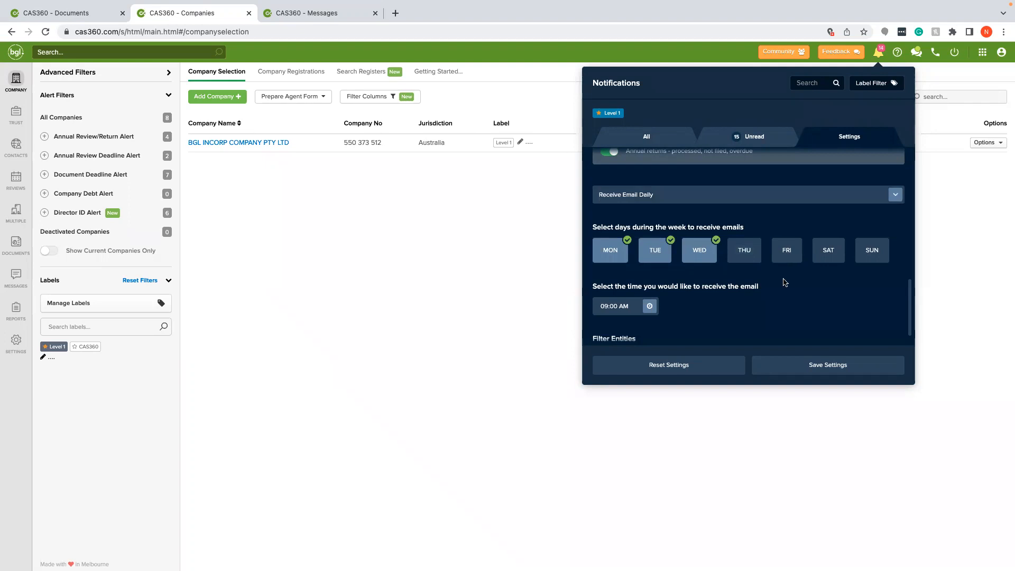
click(749, 260)
click(799, 257)
click(833, 254)
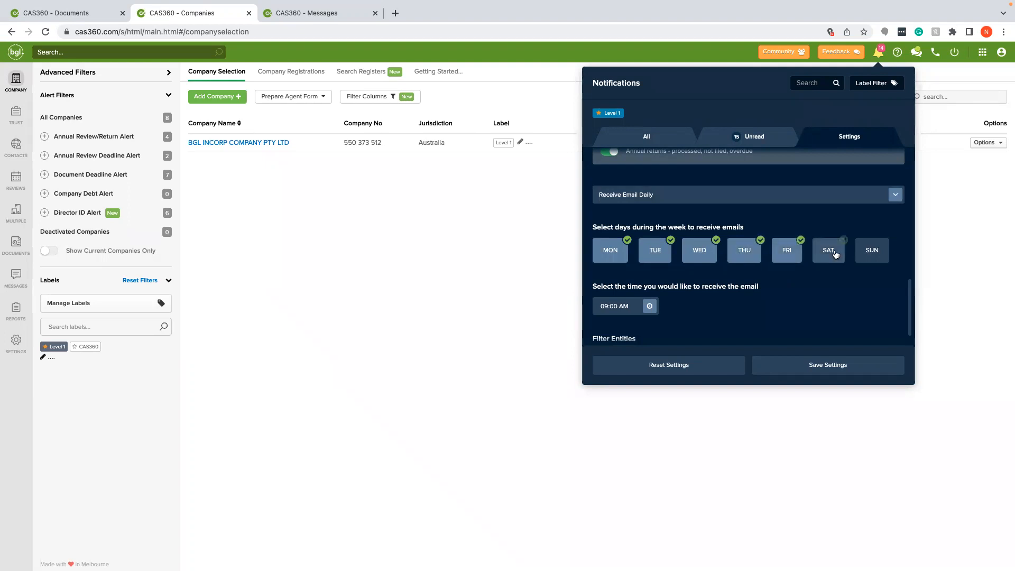
click(875, 255)
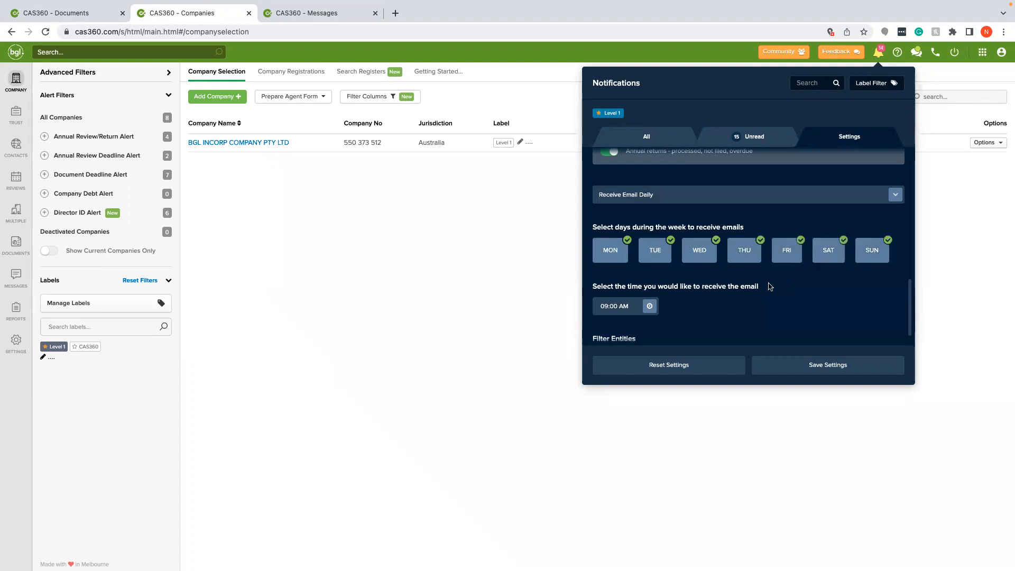
click(867, 256)
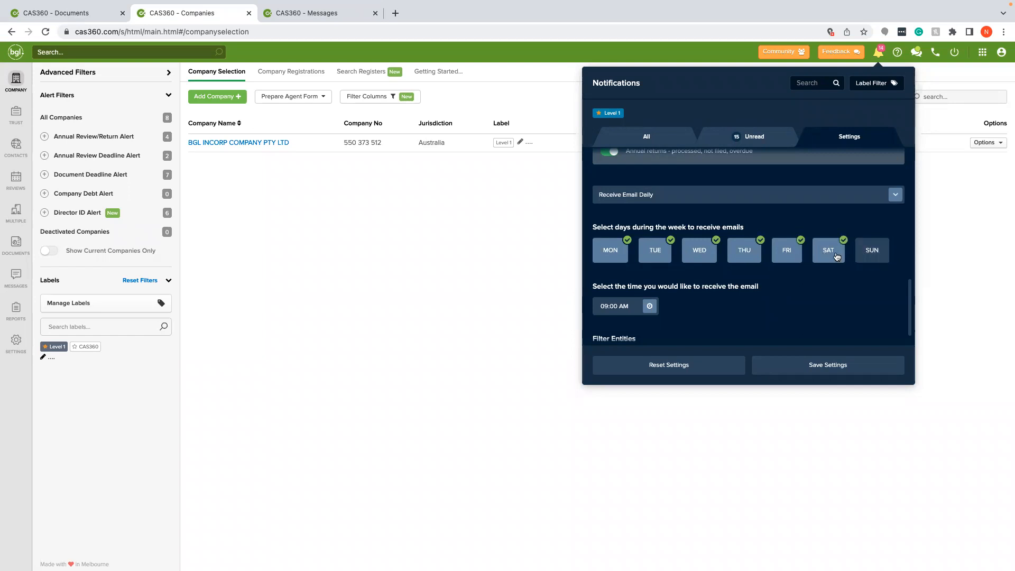
click(836, 256)
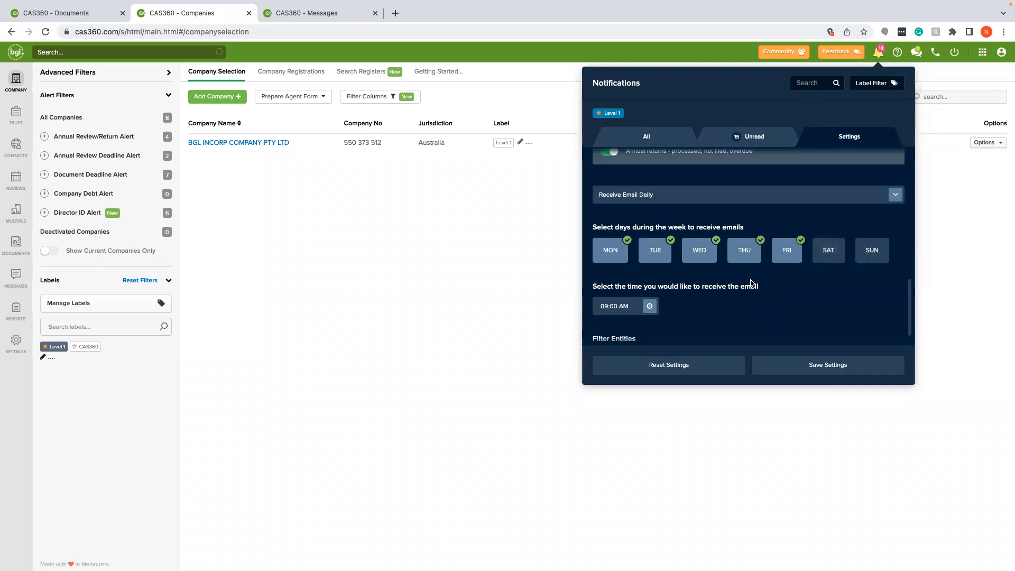
Set the time for receiving the reminder email to 10:00 AM
scroll(750, 282, down, 1)
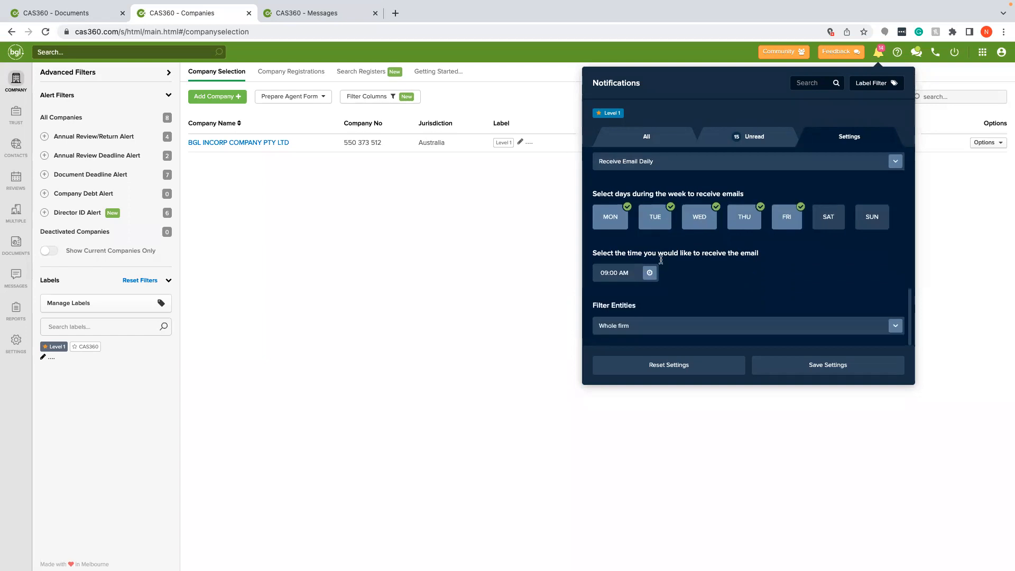
click(611, 271)
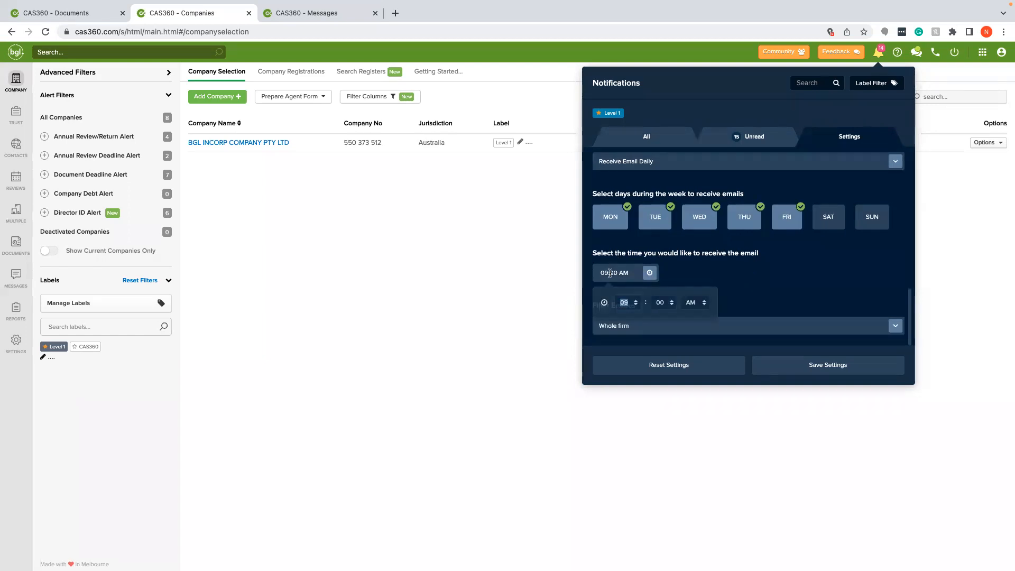
text(10)
click(735, 297)
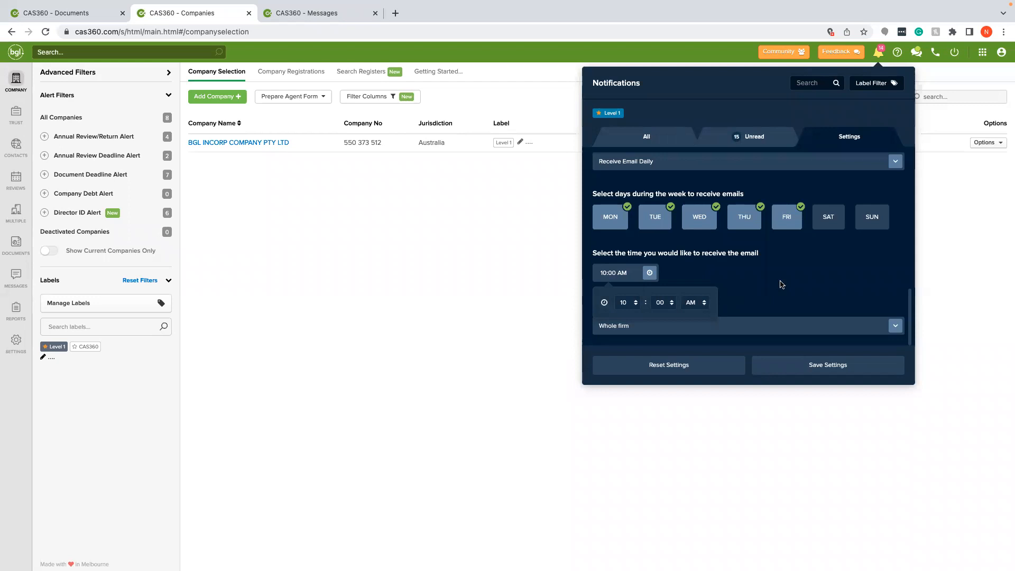
Set the entity filter for email reminders to Both and save the notification settings
click(650, 271)
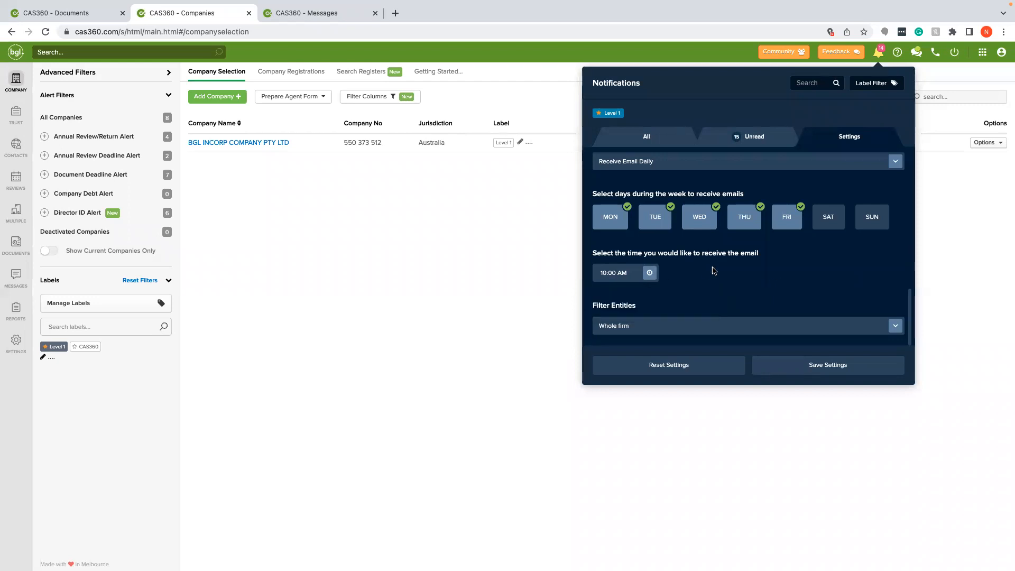
click(682, 327)
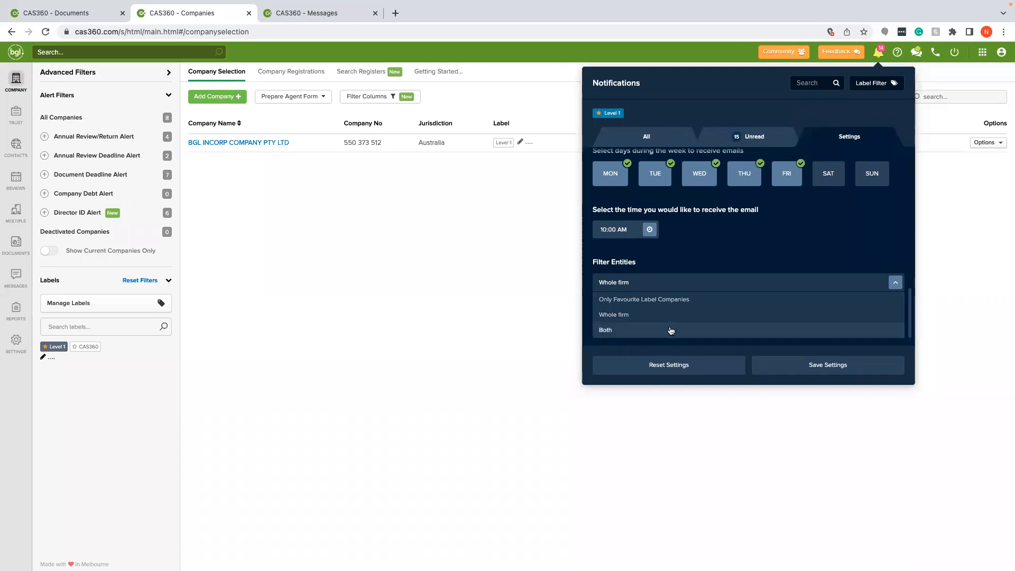
click(675, 330)
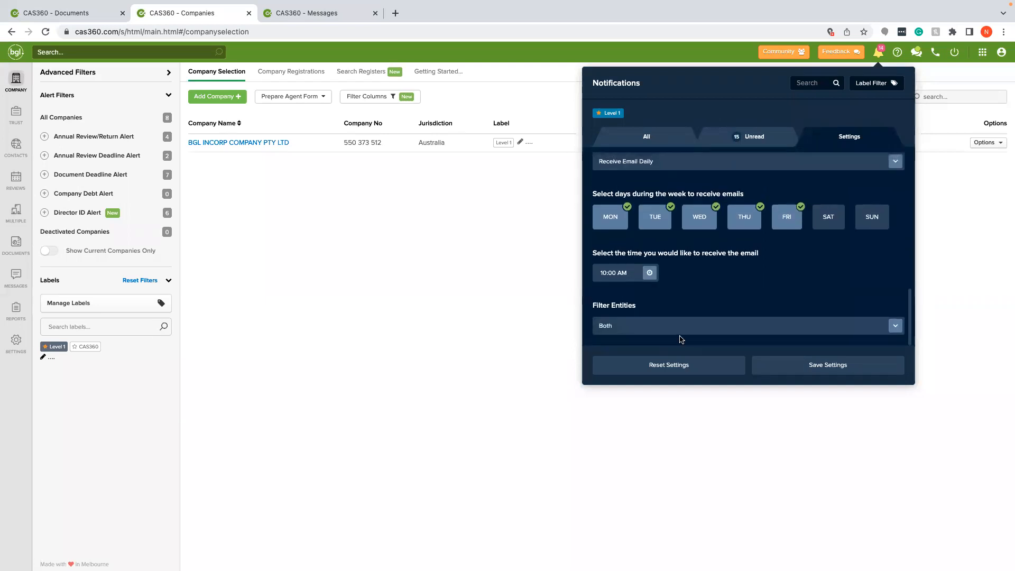
click(801, 366)
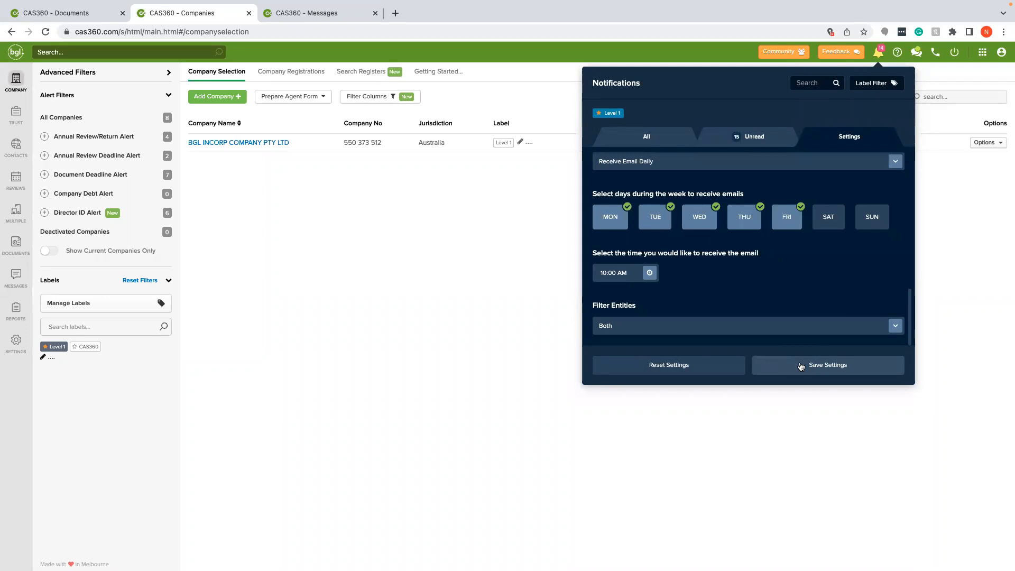
click(801, 367)
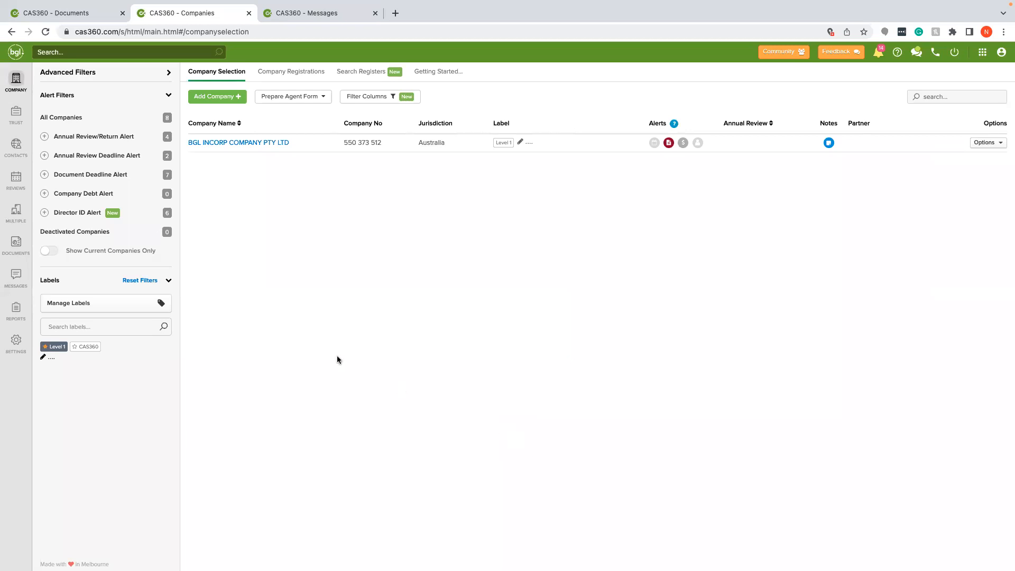
Open the global documents list and examine the criteria available in its advanced filter, from Company through Statuses
click(16, 244)
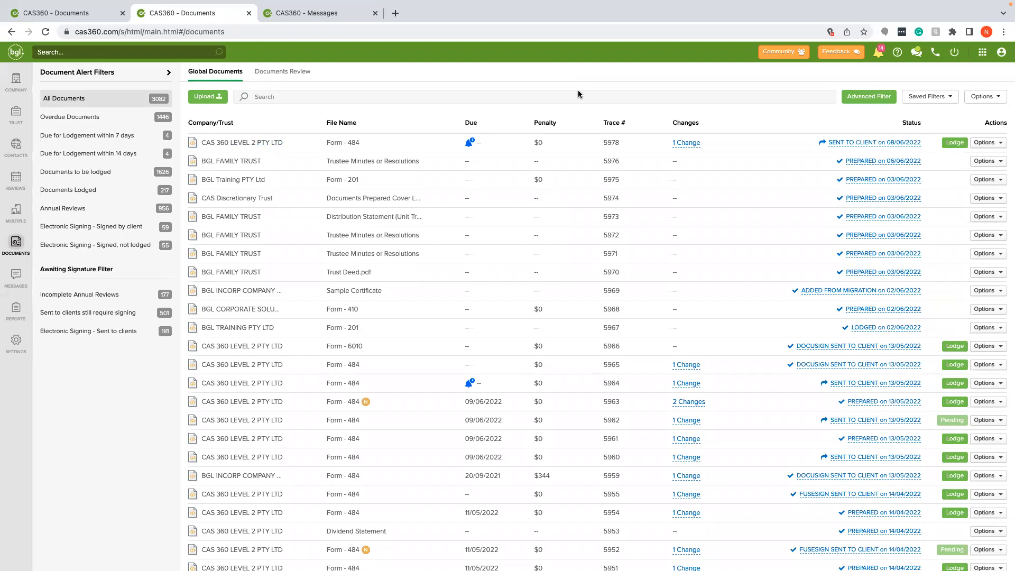
click(866, 98)
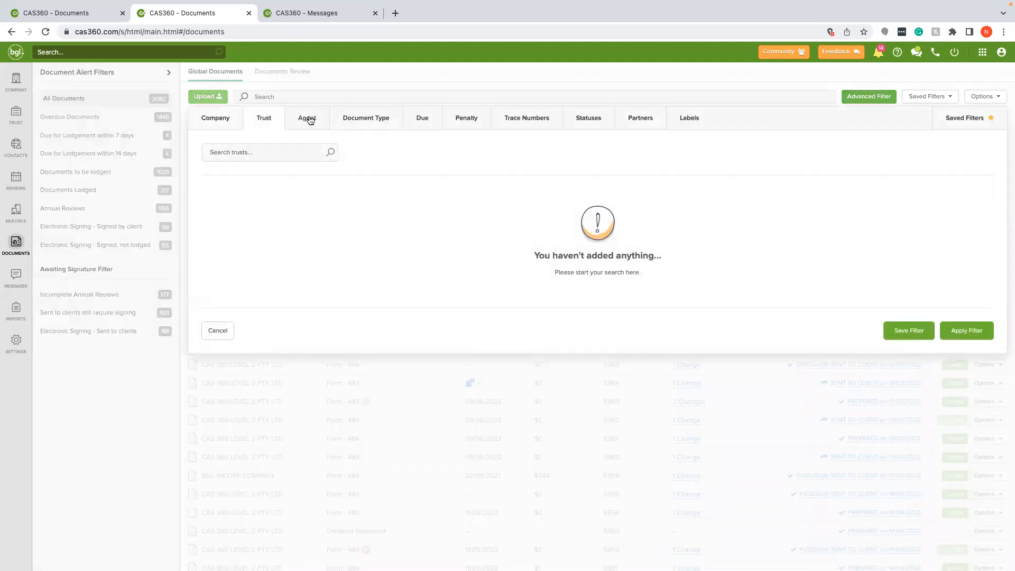
click(307, 120)
click(346, 122)
click(417, 124)
click(468, 125)
click(523, 121)
click(588, 121)
click(437, 121)
click(456, 123)
click(214, 128)
Filter the documents to type Form - 484 CHANGE TO COMPANY DETAILS with the due status Overdue
click(380, 117)
click(207, 193)
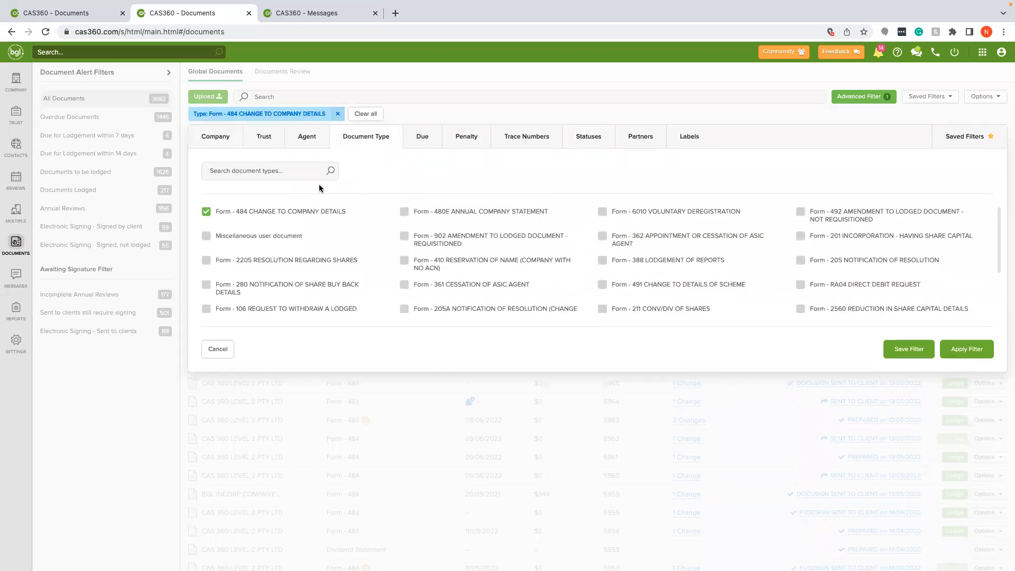
click(422, 138)
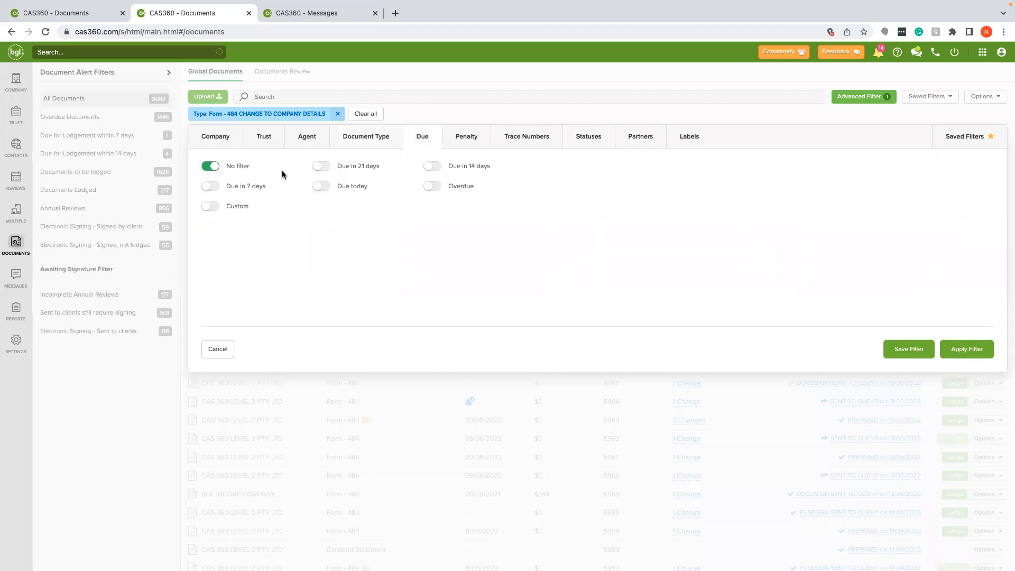
click(431, 187)
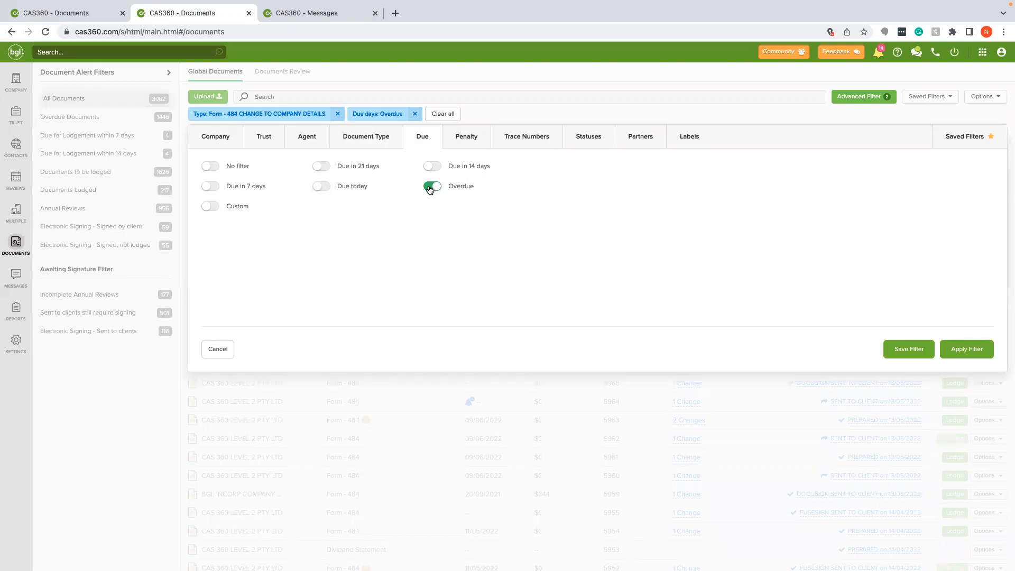
Save the current document filter under the name 484 Overdue
click(905, 351)
triple_click(839, 275)
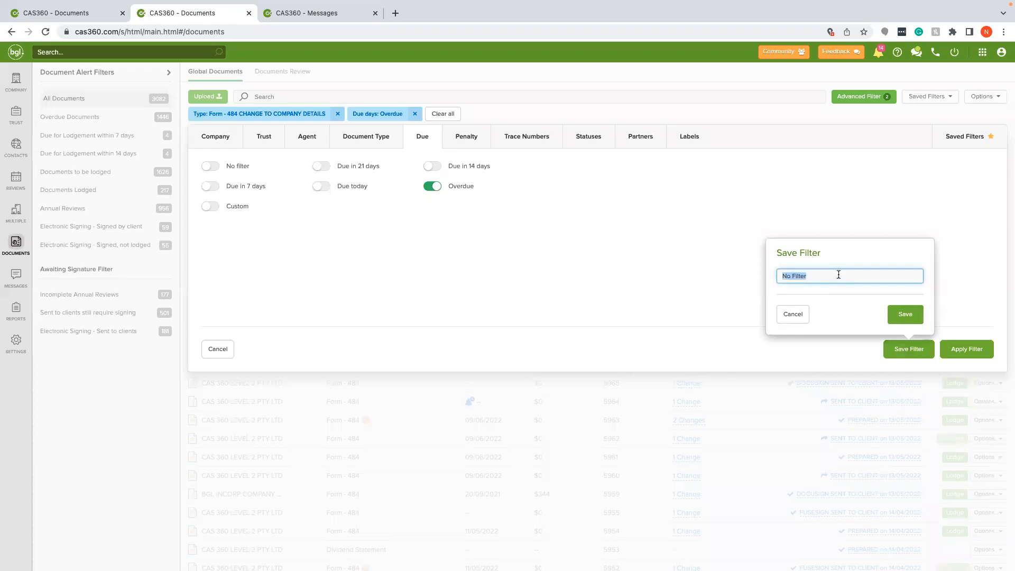
text(4)
key(BackSpace)
text(484 Overdue)
click(913, 312)
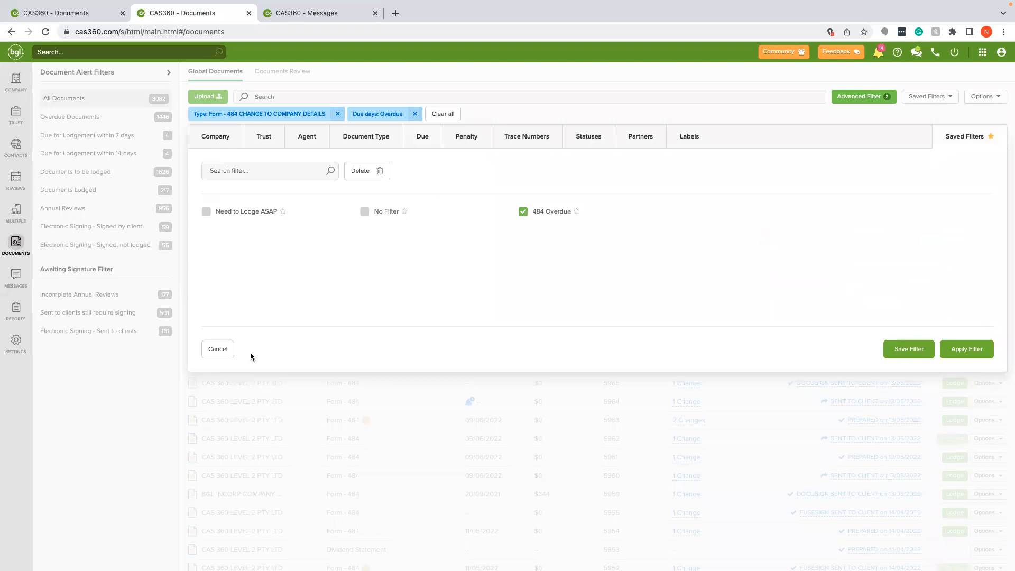
Close the advanced filter and apply the saved 484 Overdue filter to the documents list
click(213, 349)
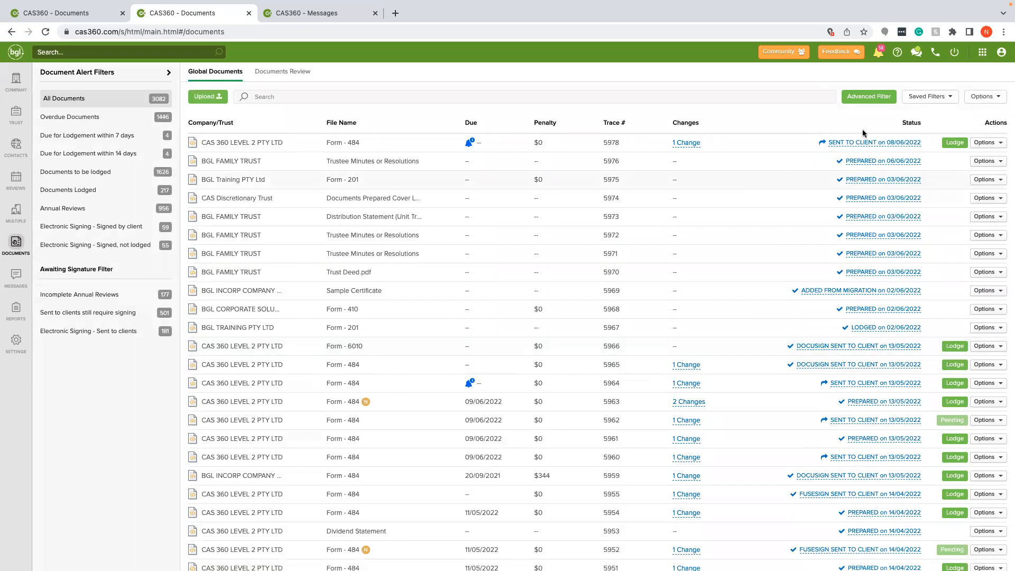
click(932, 102)
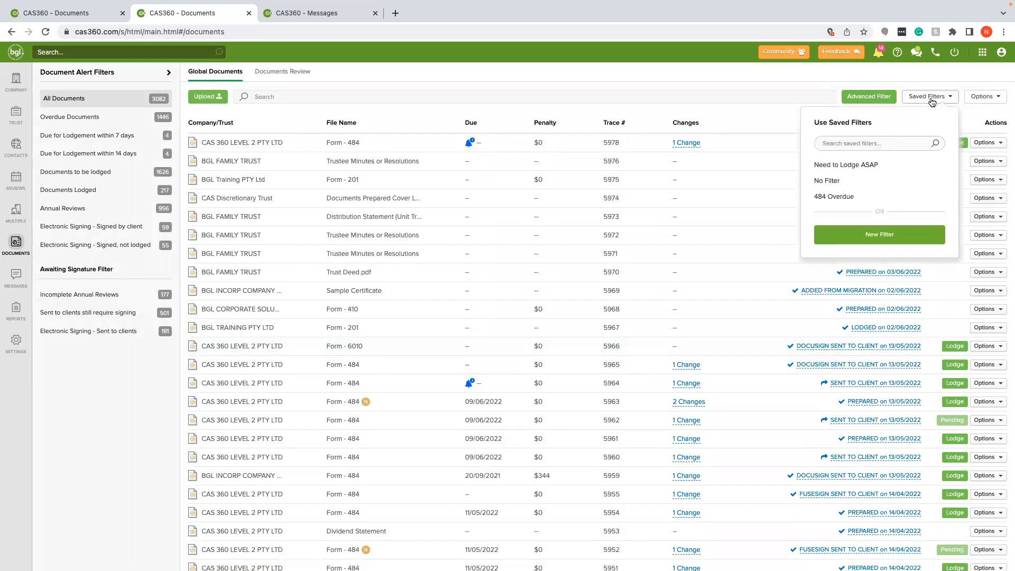
click(841, 196)
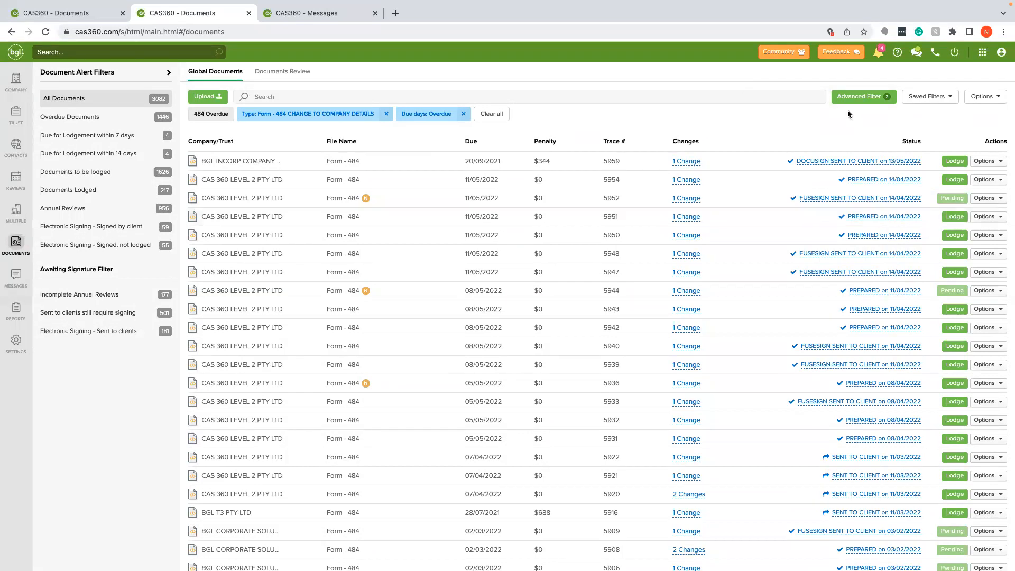
Examine the remaining advanced filter criteria, including Penalty, Trace Numbers, Statuses, Partners and Labels, and close the filter without changes
click(835, 97)
click(452, 142)
click(527, 138)
click(593, 147)
click(637, 137)
click(688, 138)
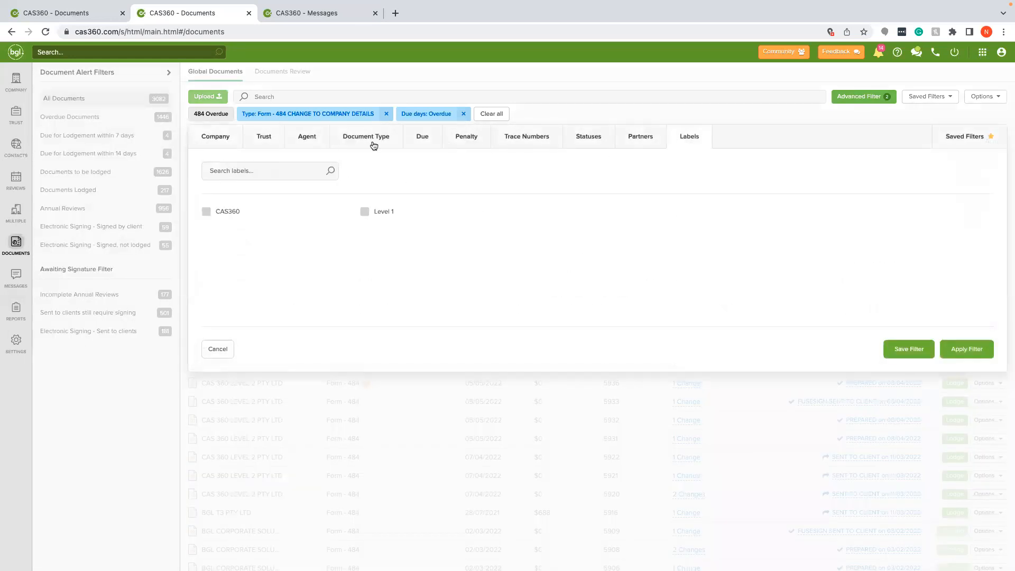
click(298, 137)
click(346, 136)
click(422, 136)
click(467, 137)
click(524, 137)
click(584, 139)
click(636, 137)
click(674, 140)
click(609, 143)
click(535, 140)
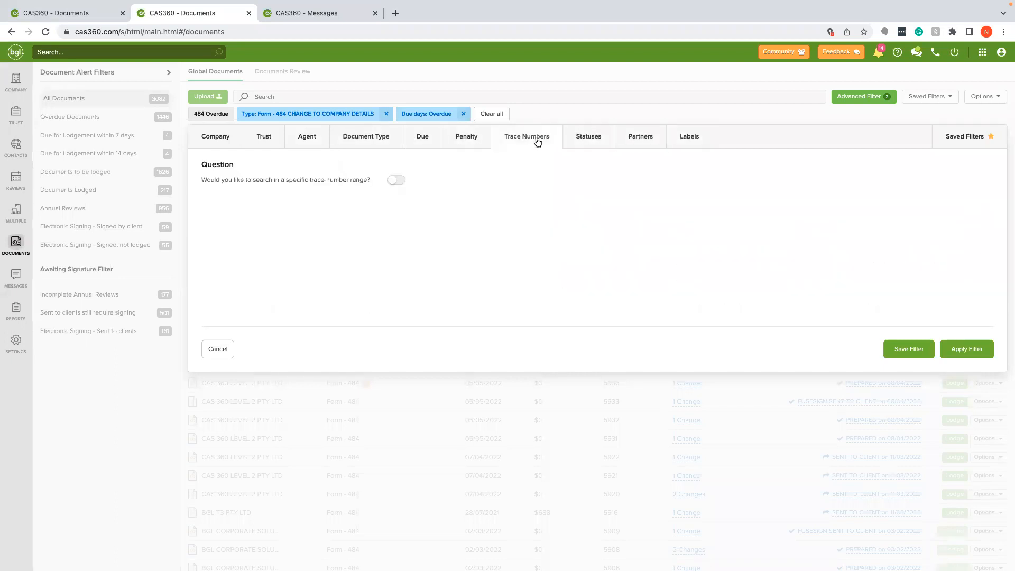
click(216, 349)
Return to the company list and remove the Level 1 label filter
click(16, 81)
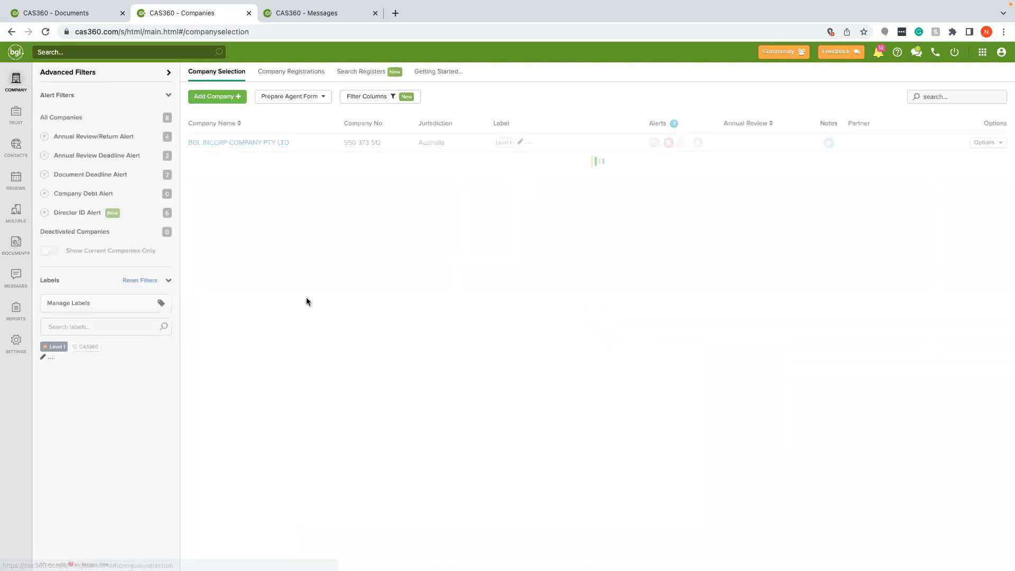
click(78, 348)
click(78, 348)
click(59, 347)
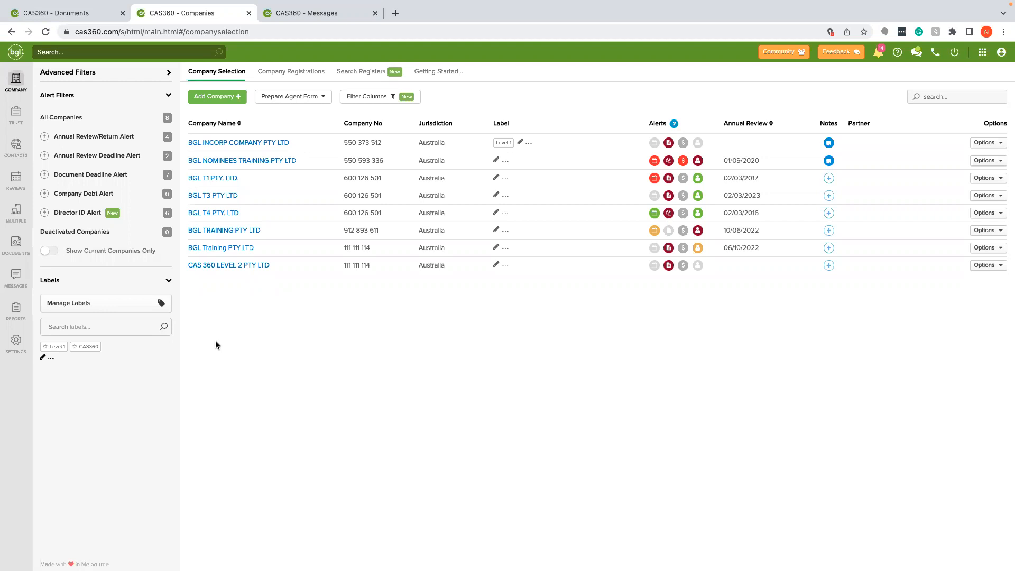
Open the shareholders of CAS 360 LEVEL 2 PTY LTD and prepare forms for the allotment with certificate number 7
click(227, 265)
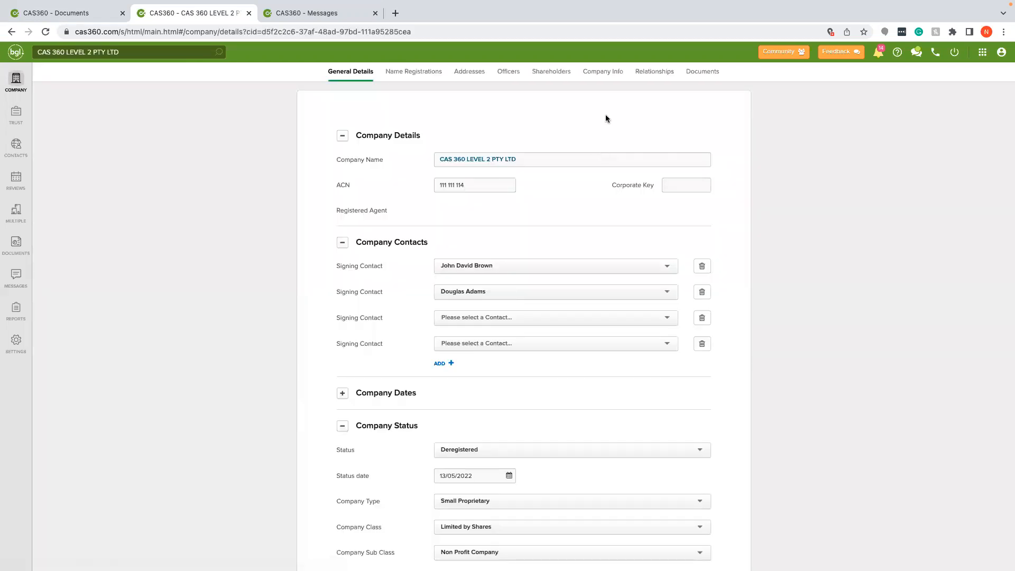
click(550, 73)
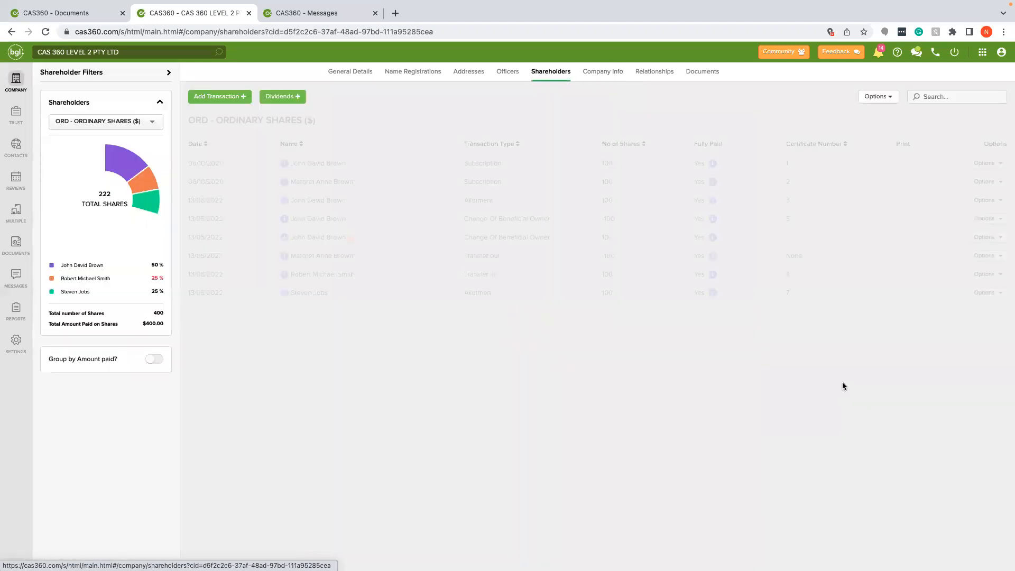
click(905, 294)
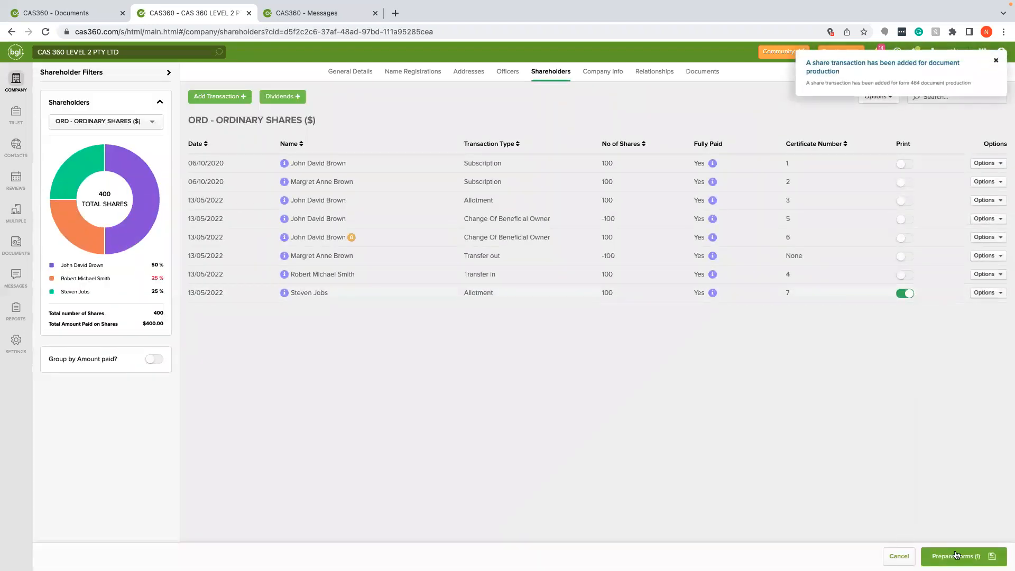
click(956, 555)
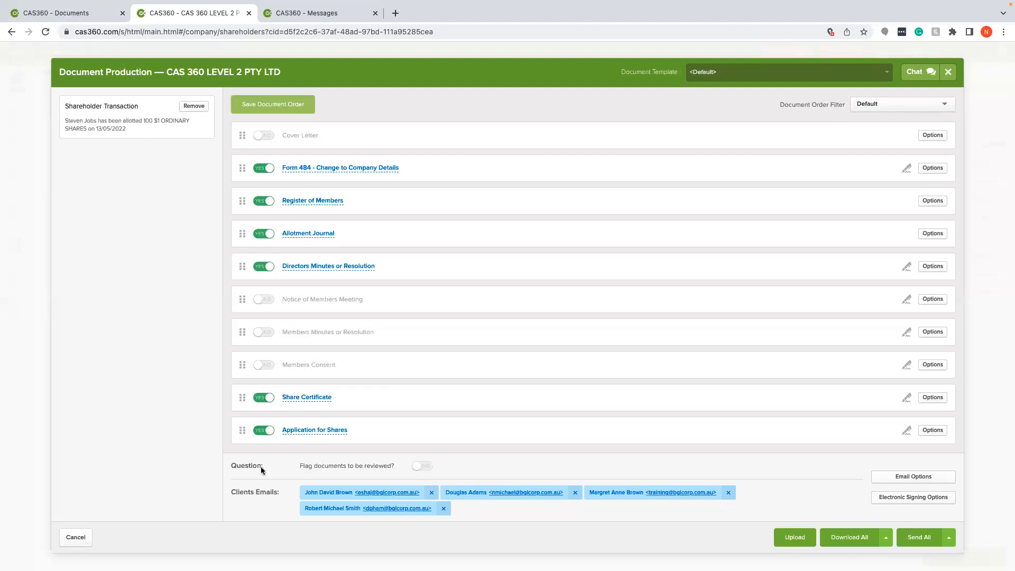
Flag the documents to be reviewed by one chosen reviewer and send them all by email to the listed clients
drag(237, 465, 372, 463)
click(373, 464)
click(421, 466)
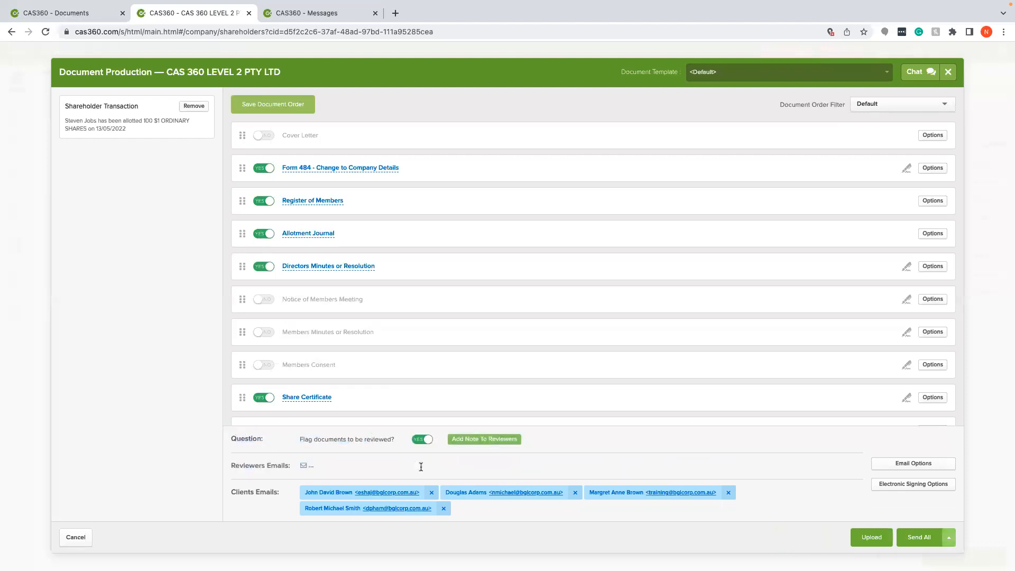
click(348, 468)
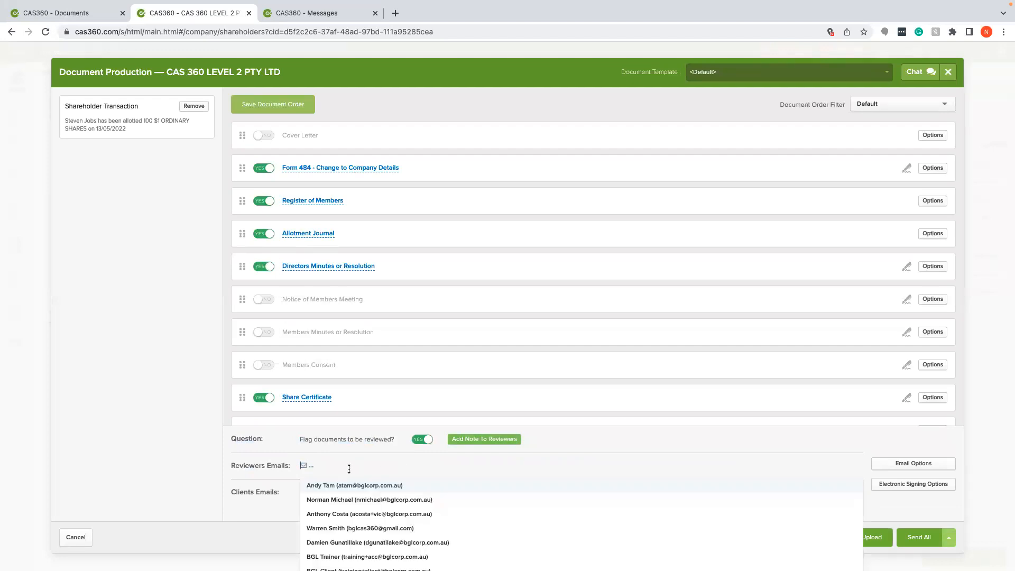
click(351, 489)
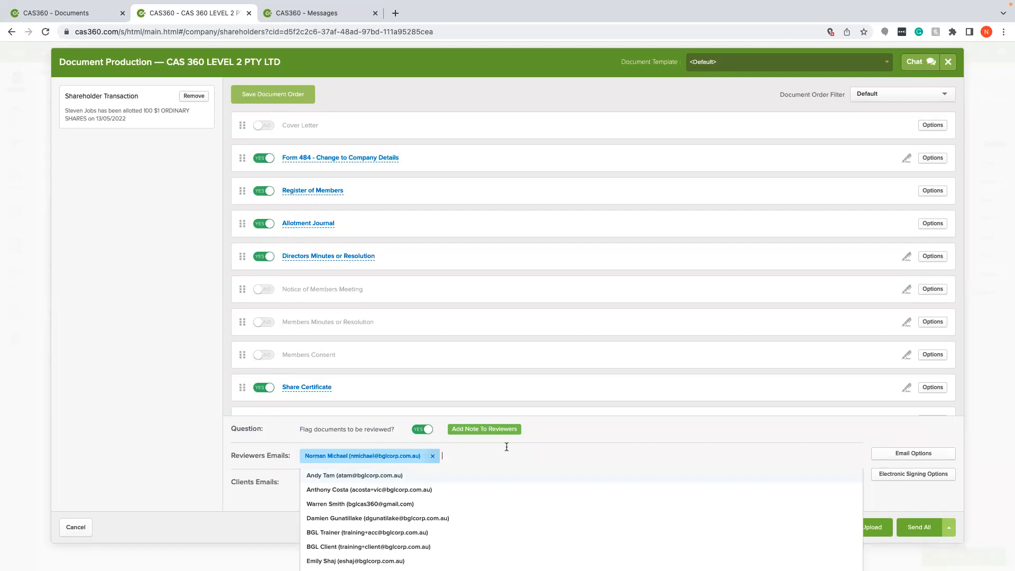
scroll(435, 481, down, 1)
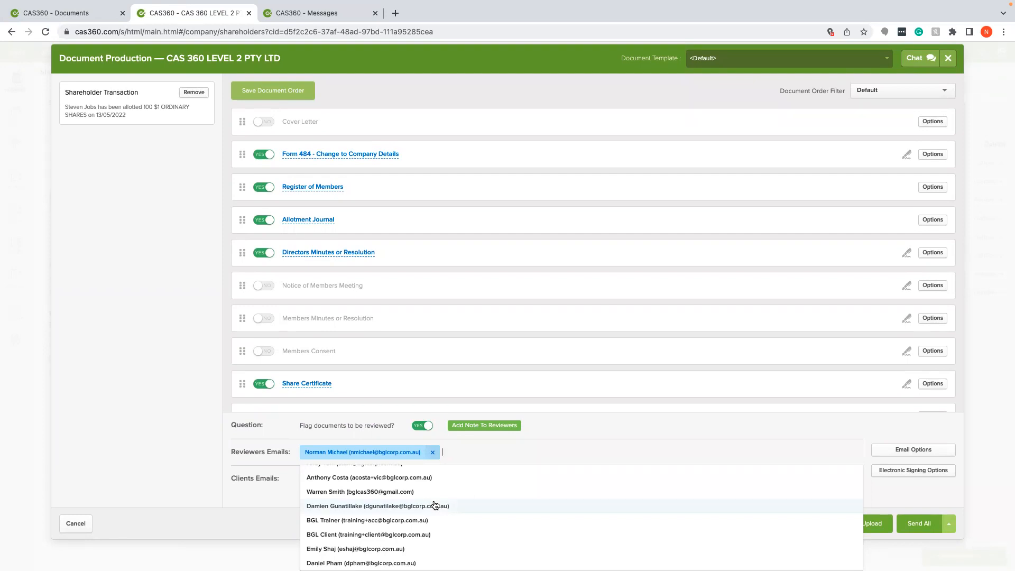
click(605, 425)
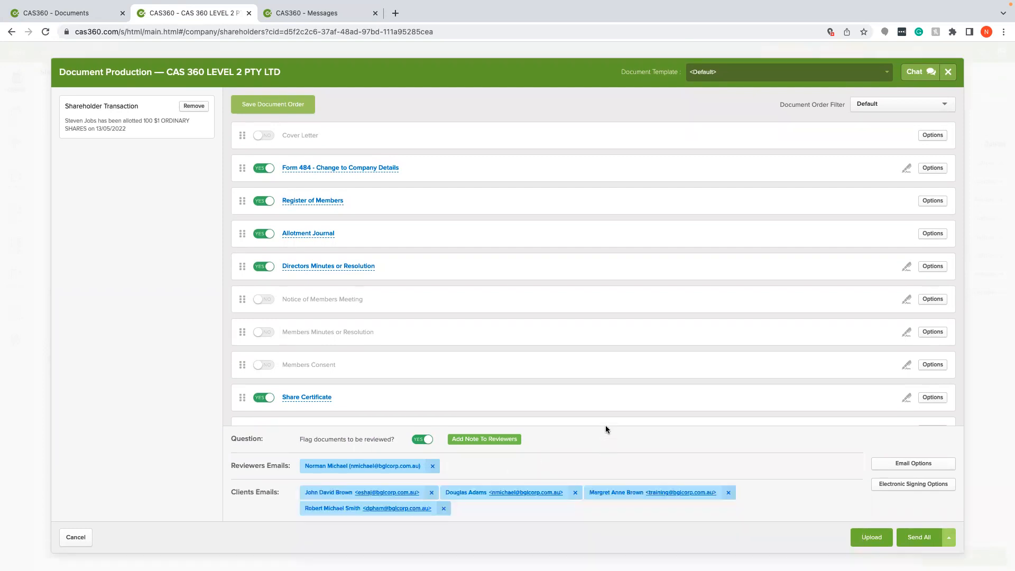
click(913, 537)
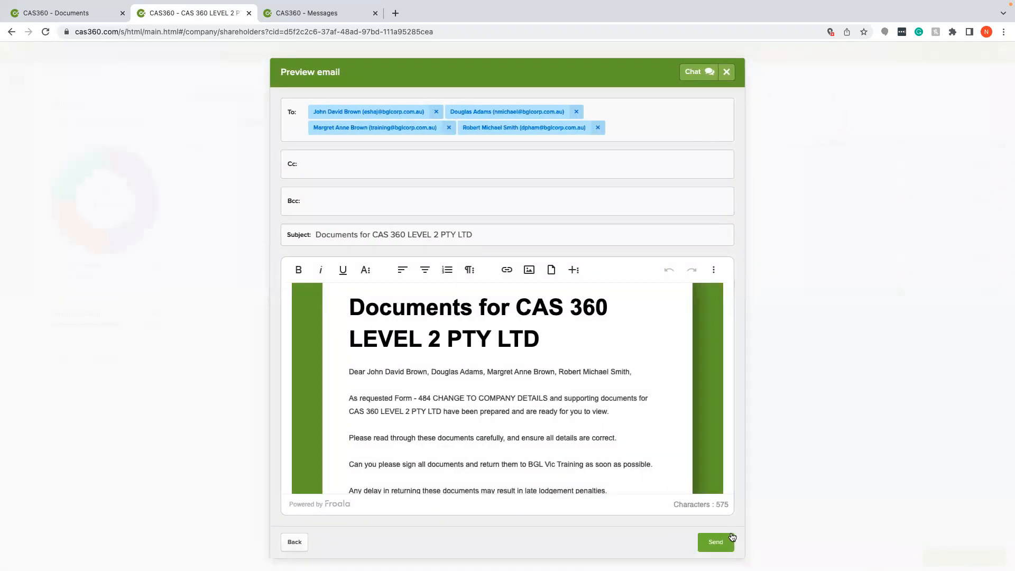
click(725, 543)
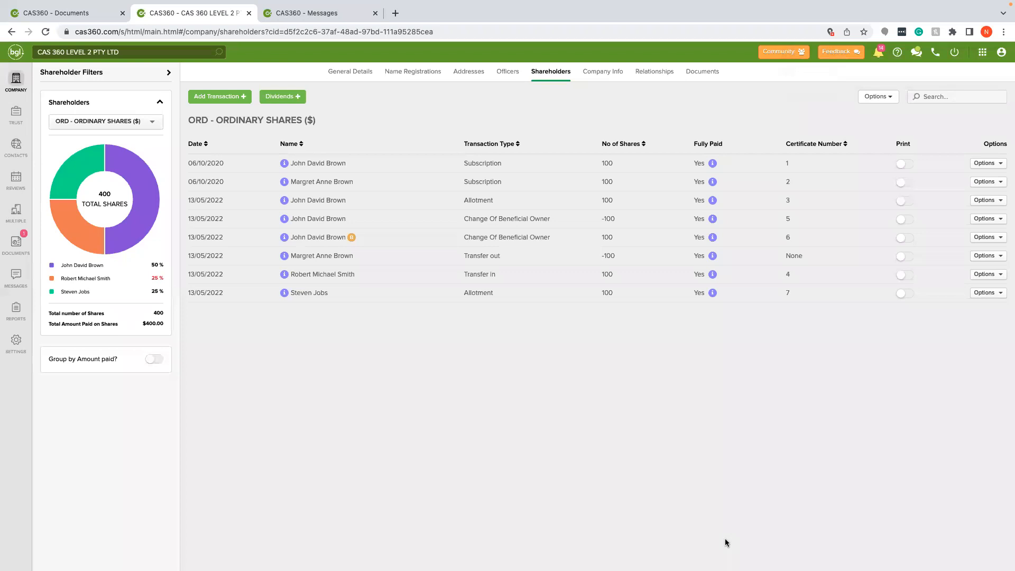
Reload and close the old UAT documents page, and open the company selection page in a new browser tab
click(90, 12)
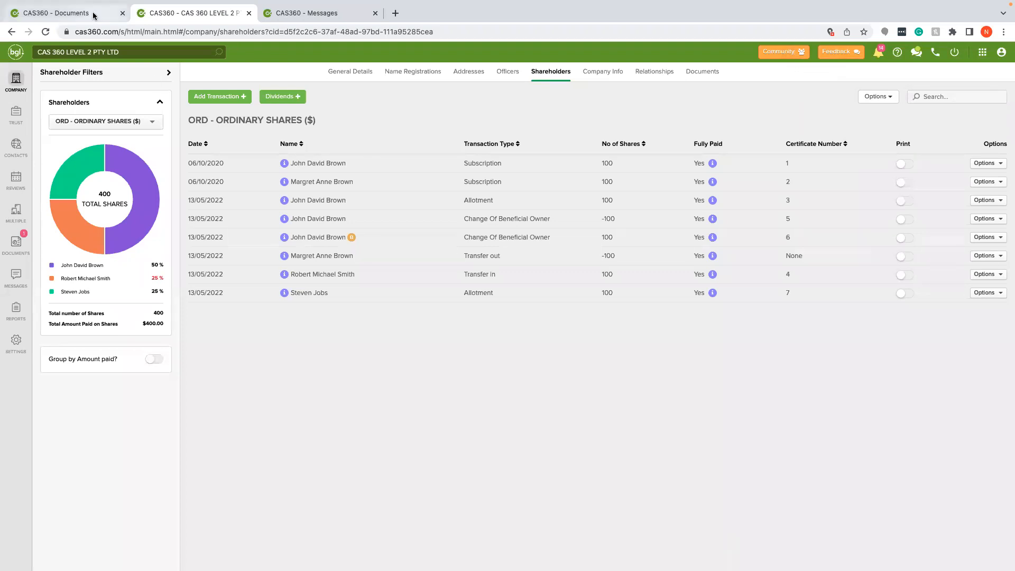
key(super+r)
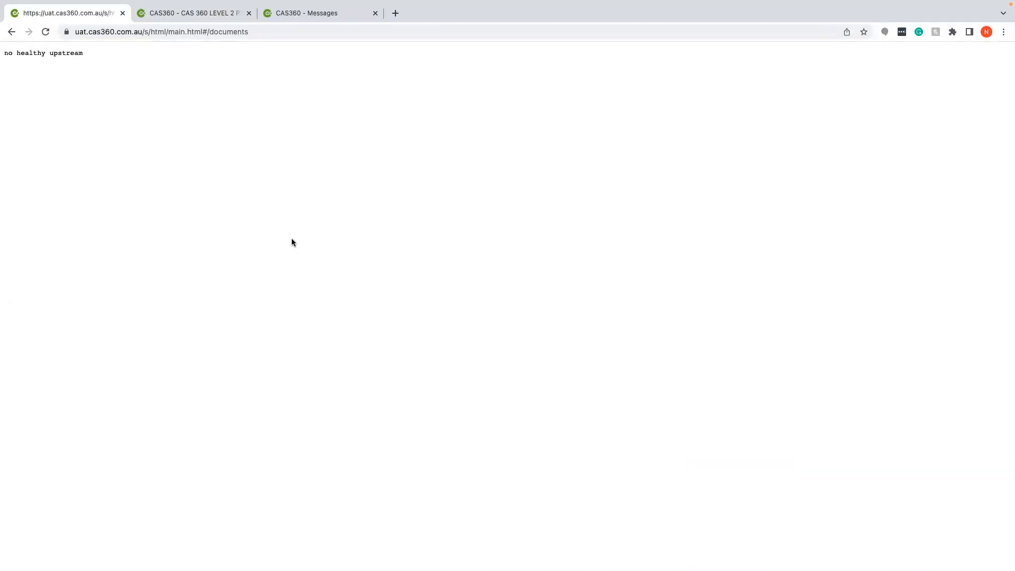
key(super+w)
click(211, 12)
click(79, 14)
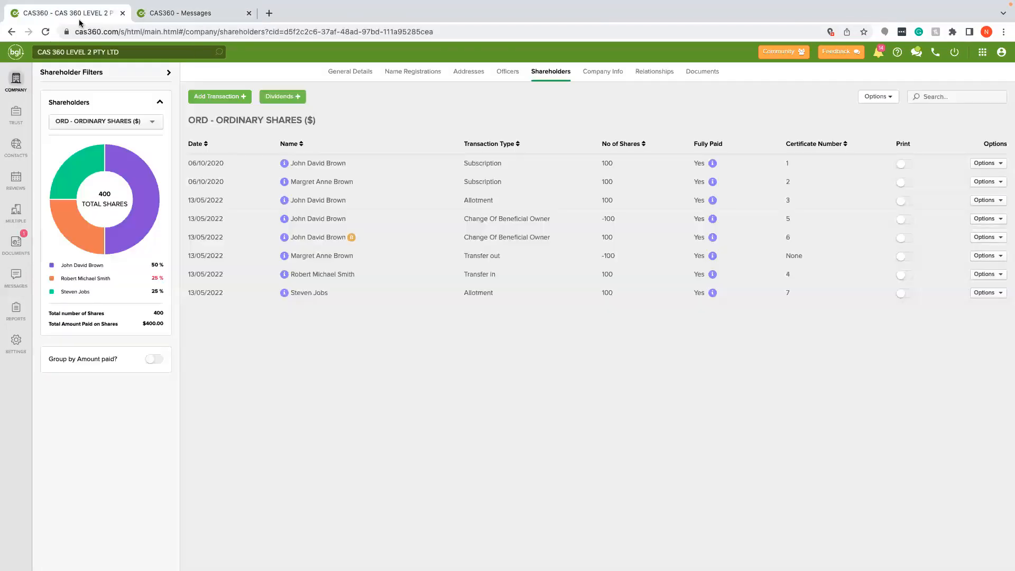
super+click(16, 58)
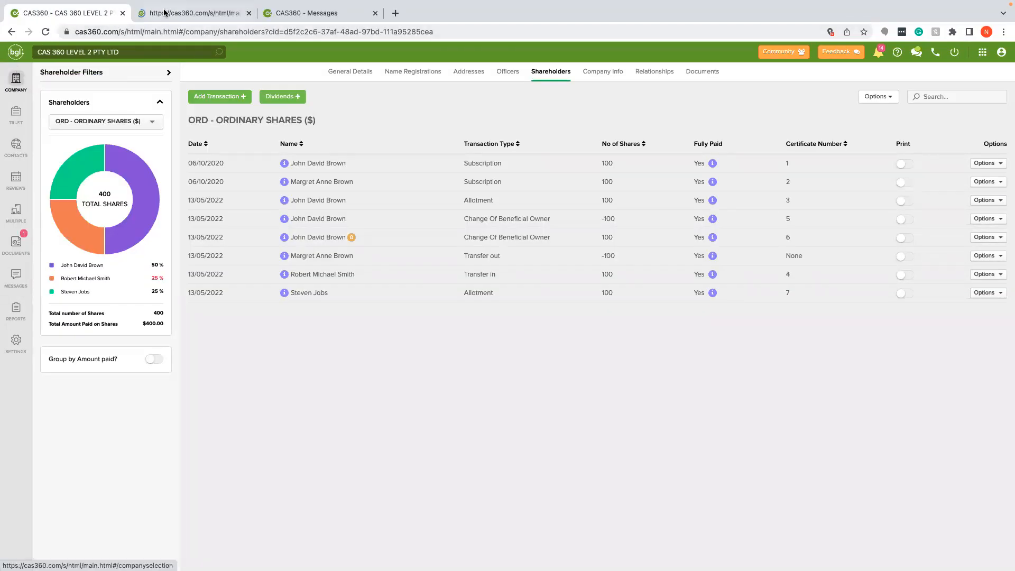
click(174, 12)
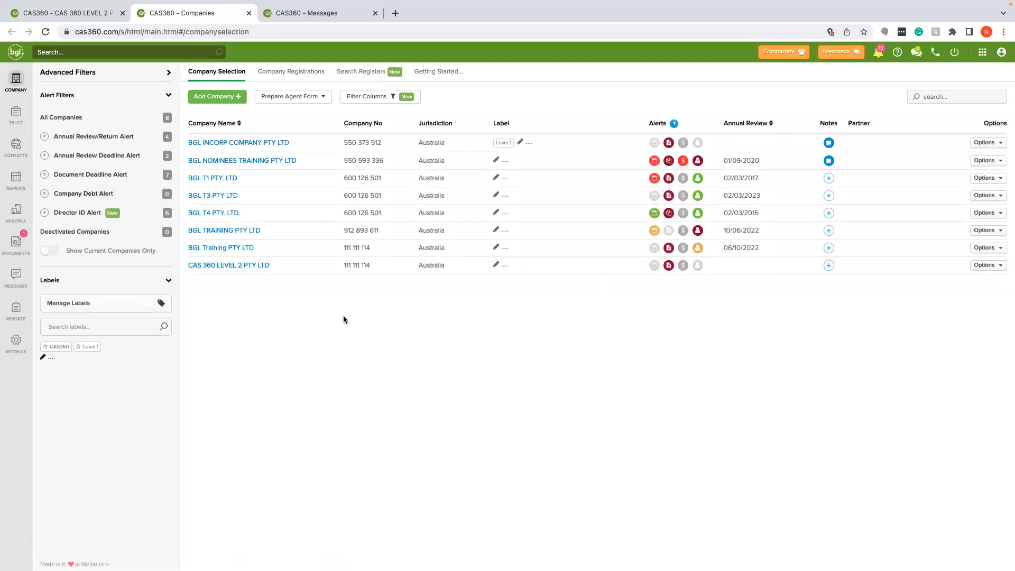
Go to the documents review list and open the pending Form - 484 of CAS 360 LEVEL 2 PTY LTD for review
click(15, 251)
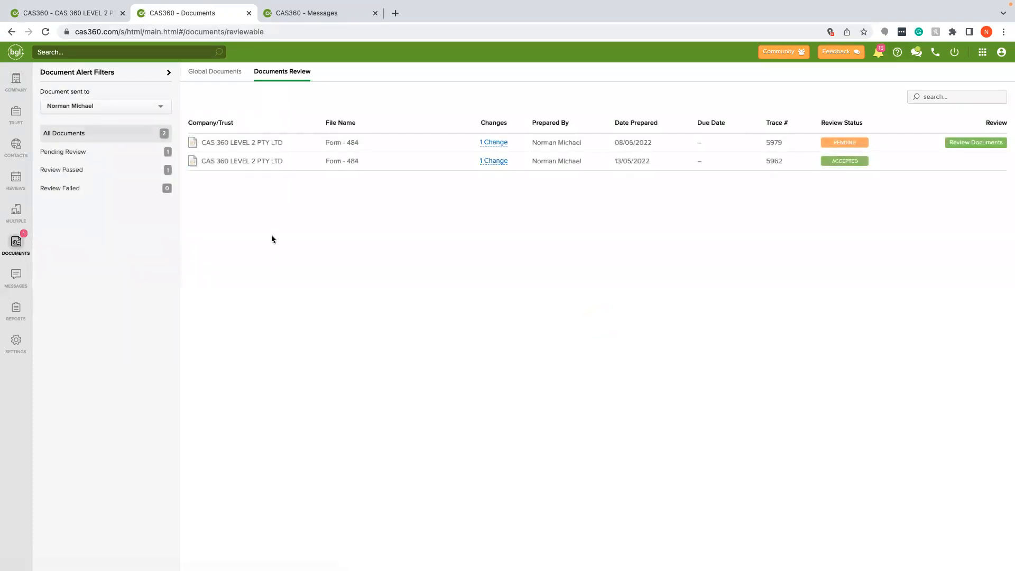
drag(531, 142, 581, 143)
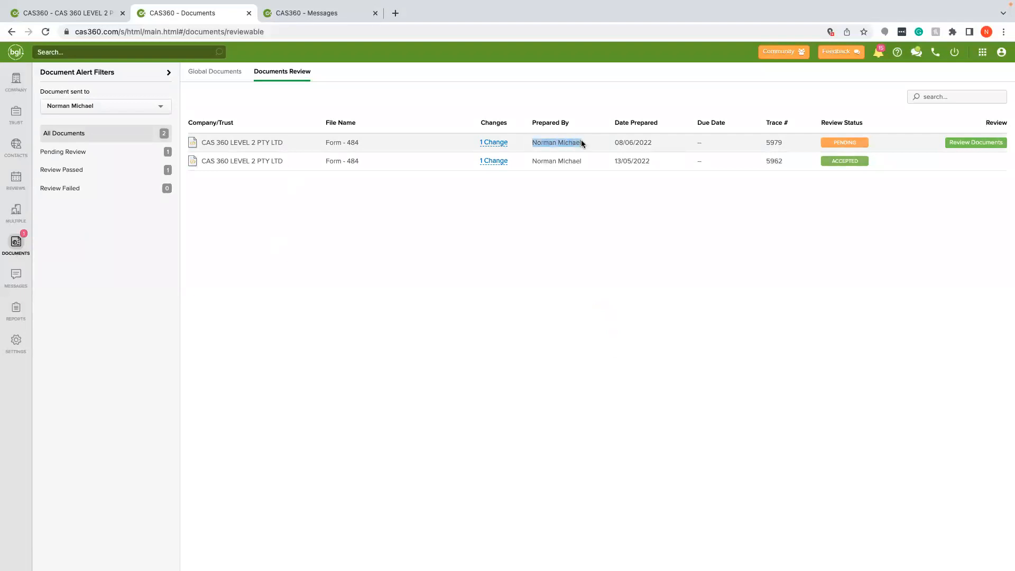
click(581, 142)
click(957, 148)
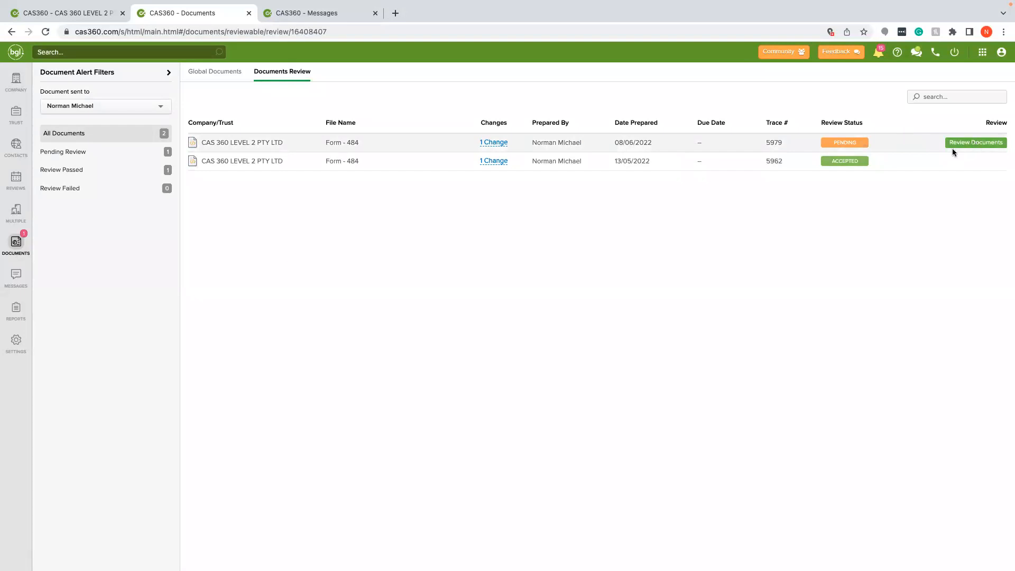
Read through all pages of the form and reject it with a message asking to change the signatory to the named person
scroll(467, 215, down, 3)
scroll(467, 215, down, 10)
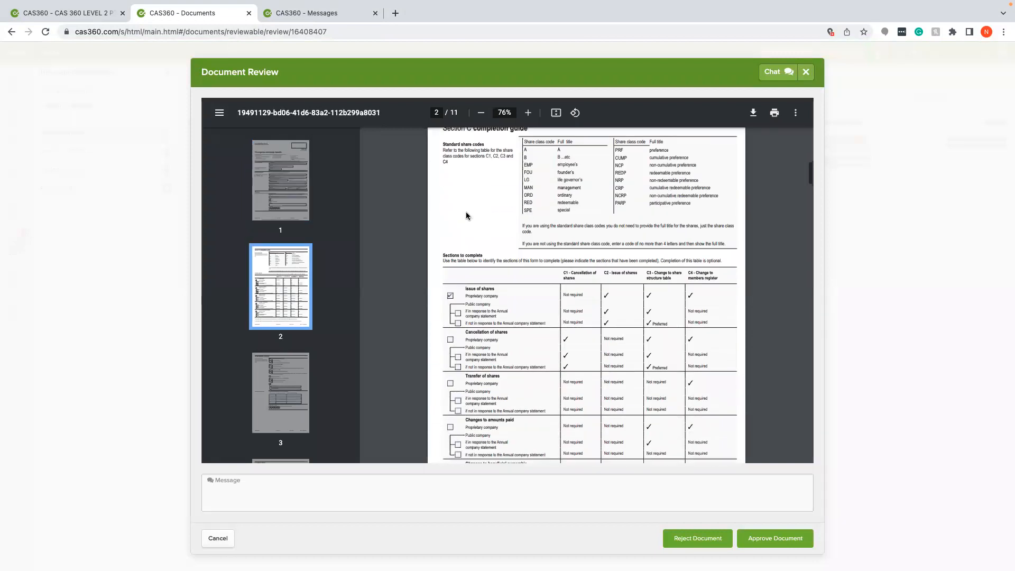
scroll(466, 215, down, 20)
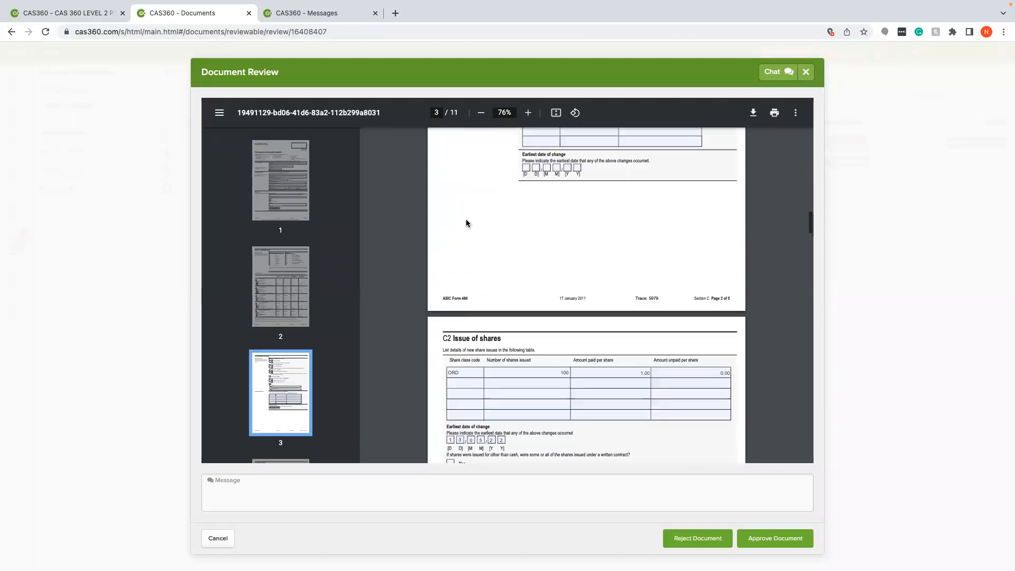
scroll(465, 223, down, 20)
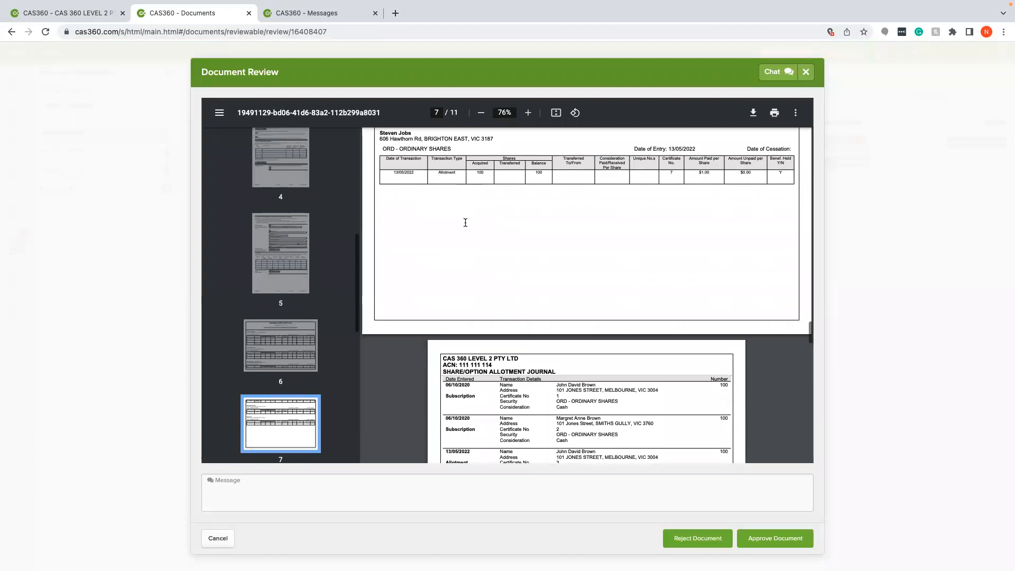
scroll(465, 223, down, 8)
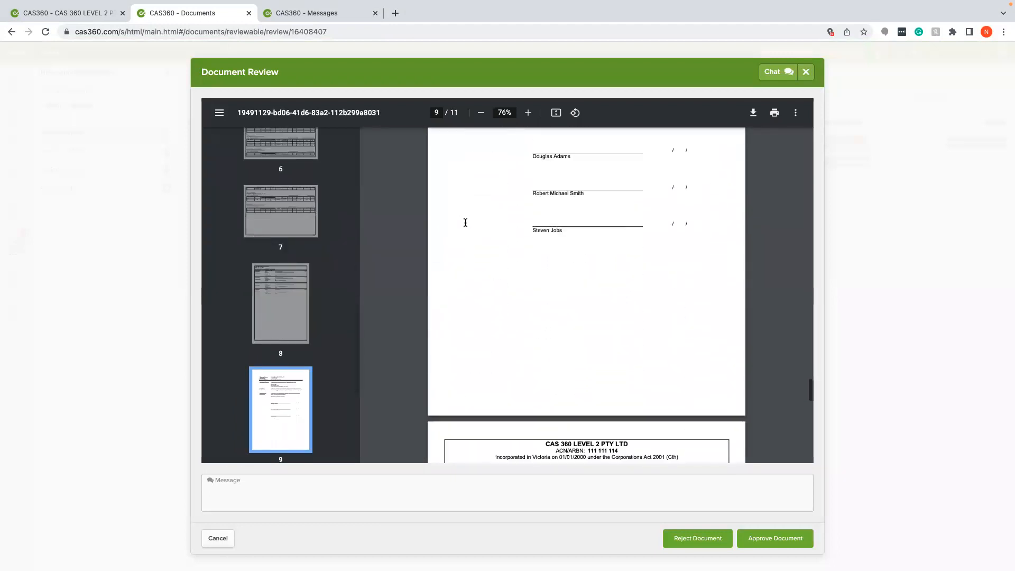
scroll(465, 222, down, 20)
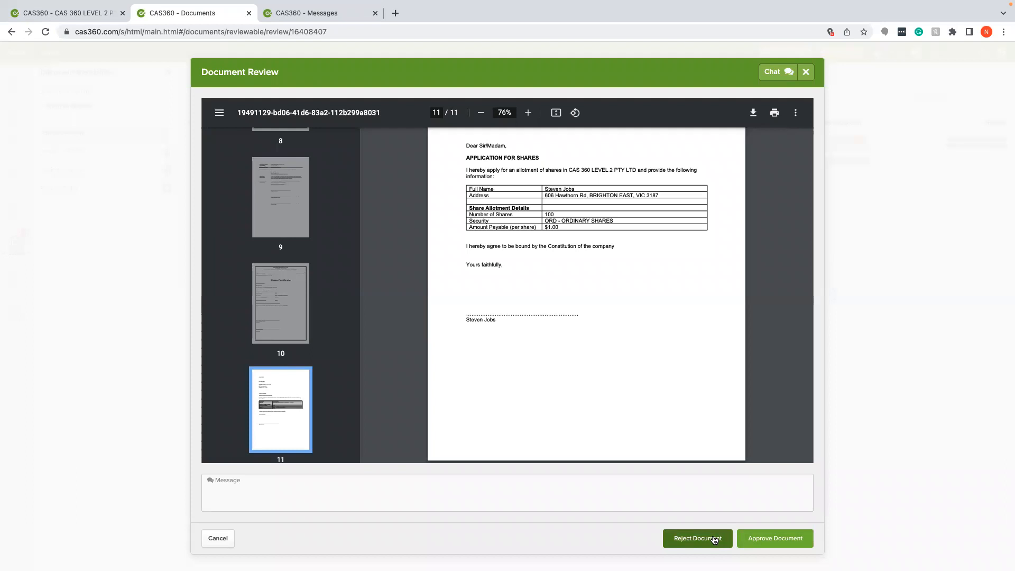
click(484, 484)
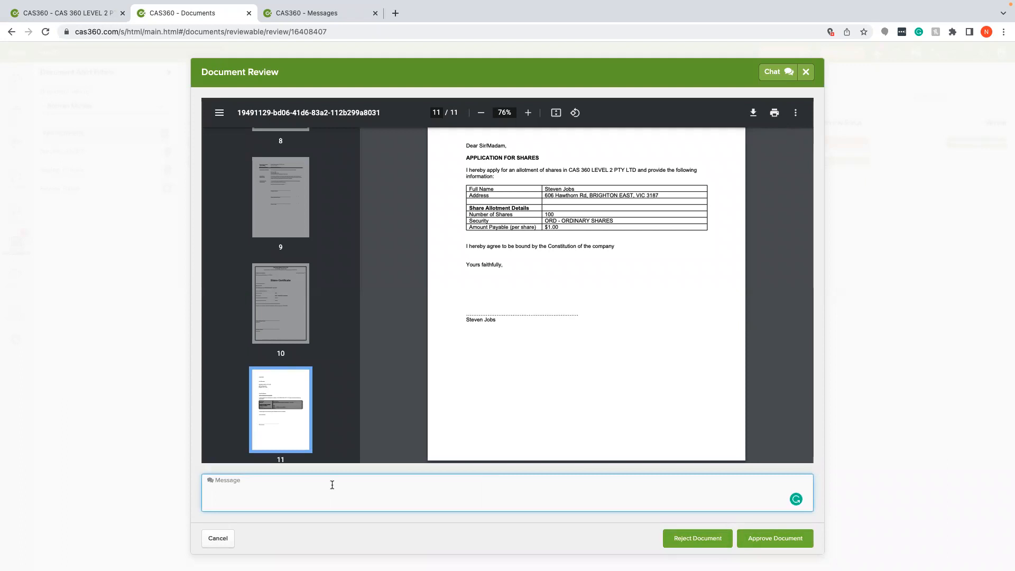
text(Change the signatory to John)
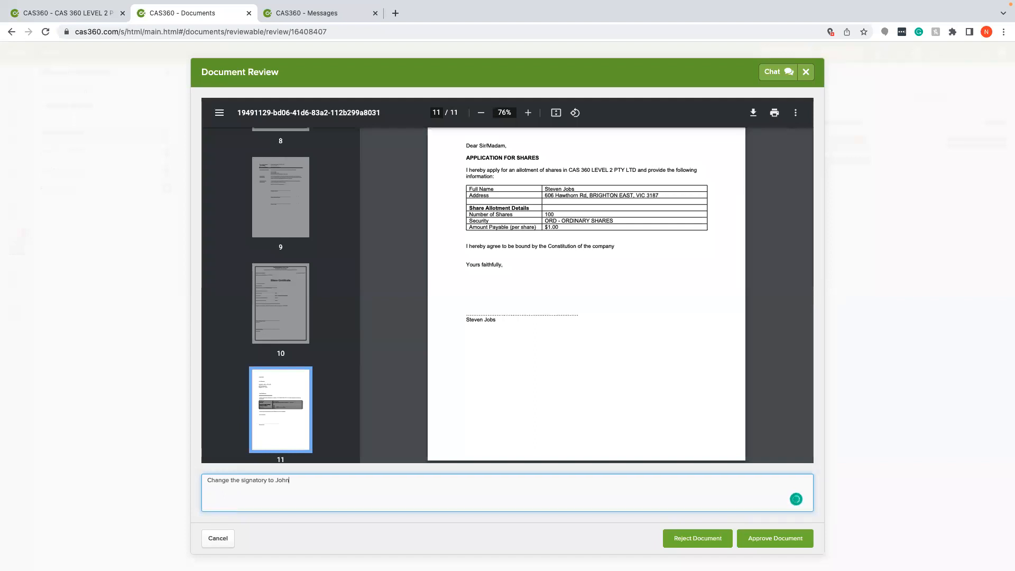
click(688, 538)
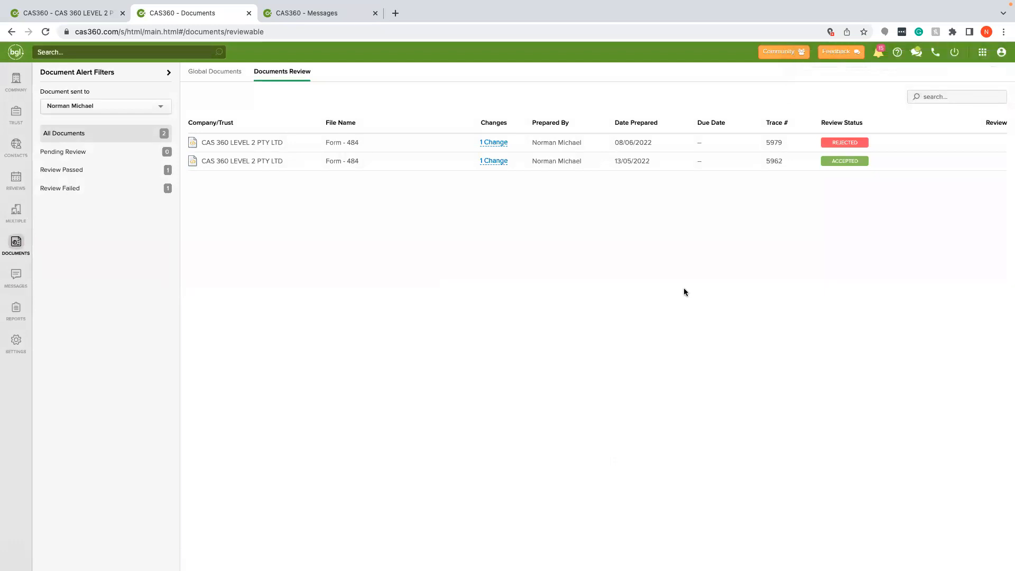
Check the notifications for the document rejection, then switch to PowerPoint and start the slide show from the Automation Report slide
click(877, 54)
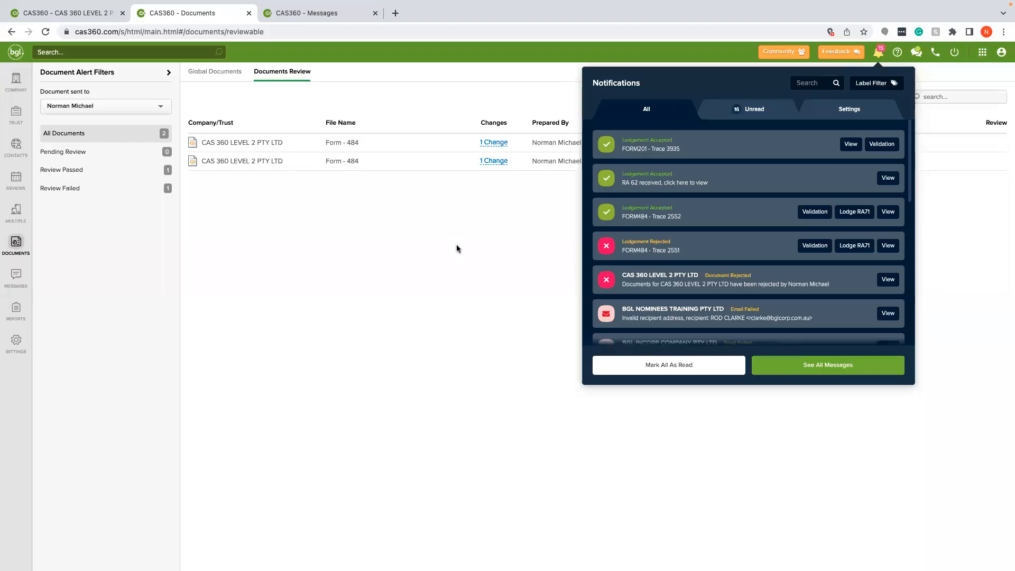
key(ctrl+Right)
click(875, 564)
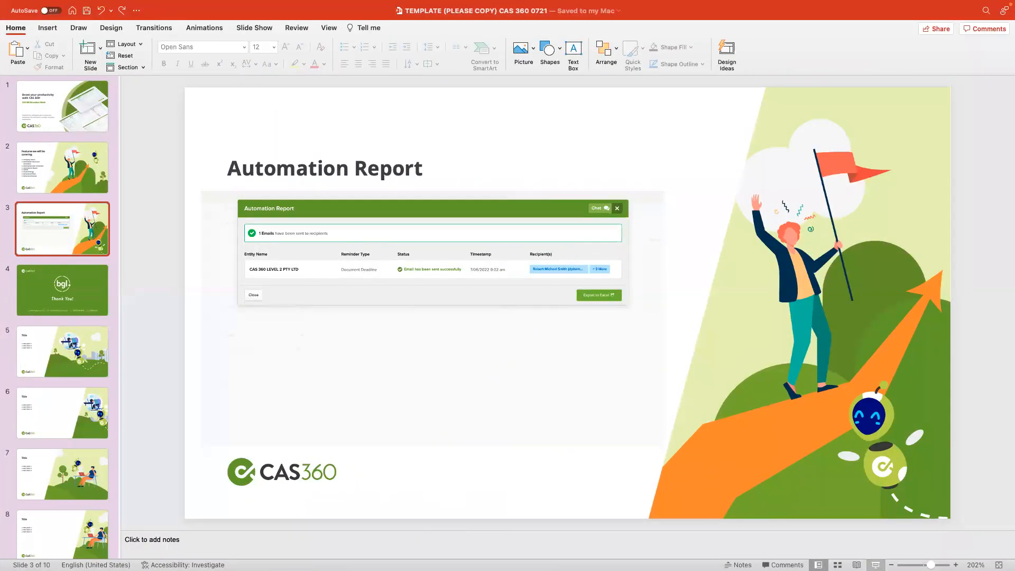